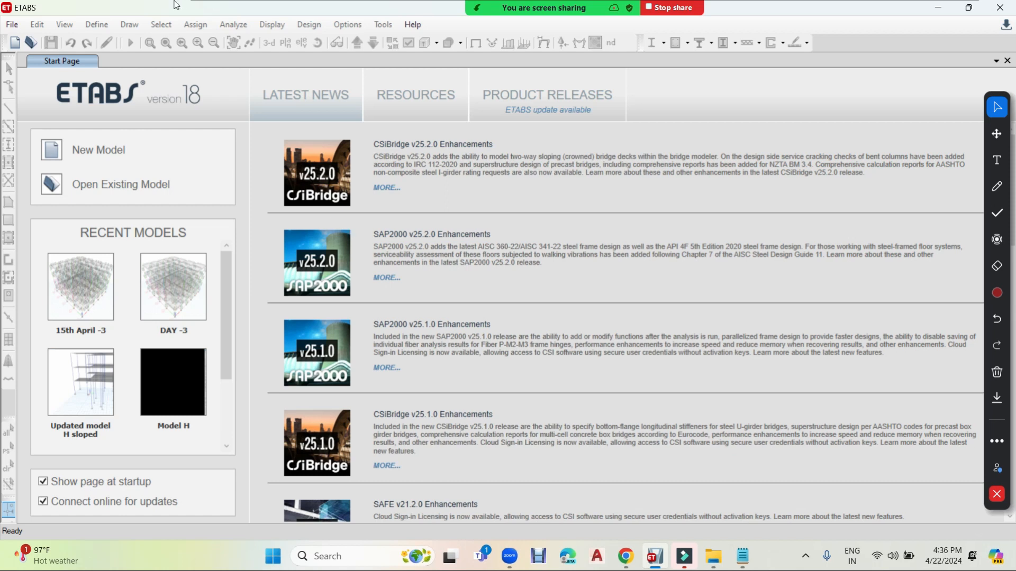
Open the recent model "15th April -3" and unlock it for editing, accepting deletion of its analysis results
click(69, 330)
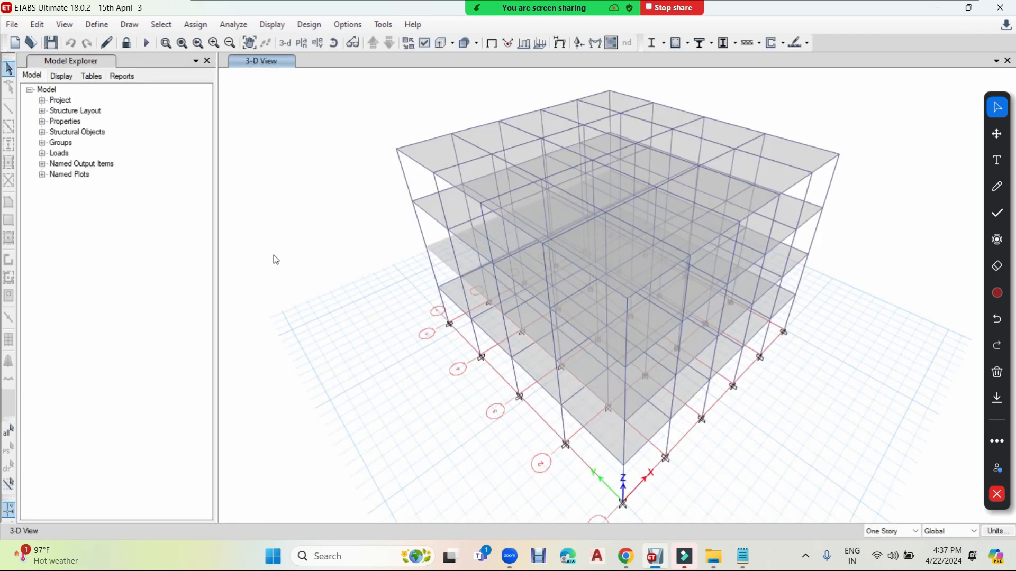
click(41, 25)
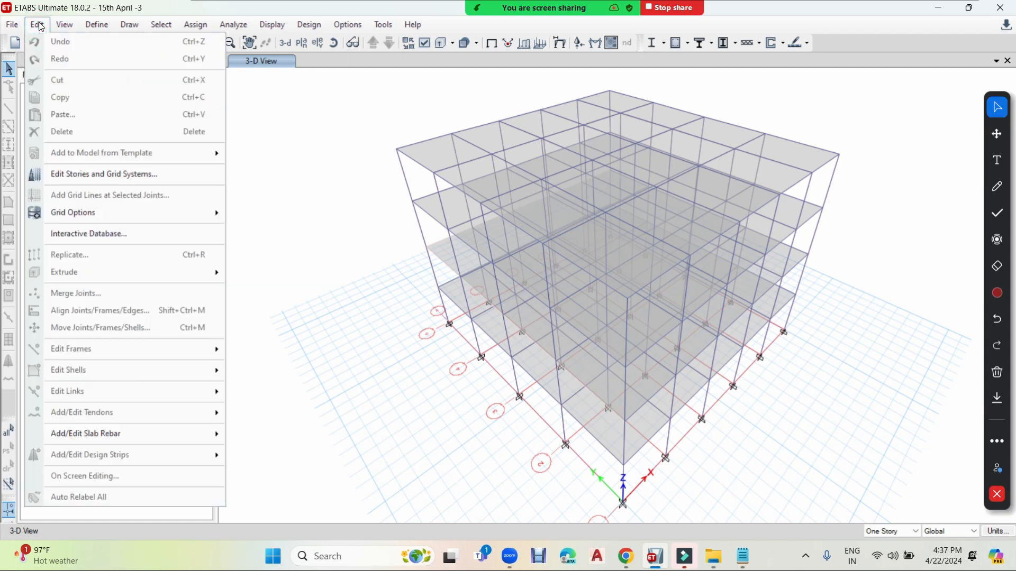
click(316, 154)
click(127, 43)
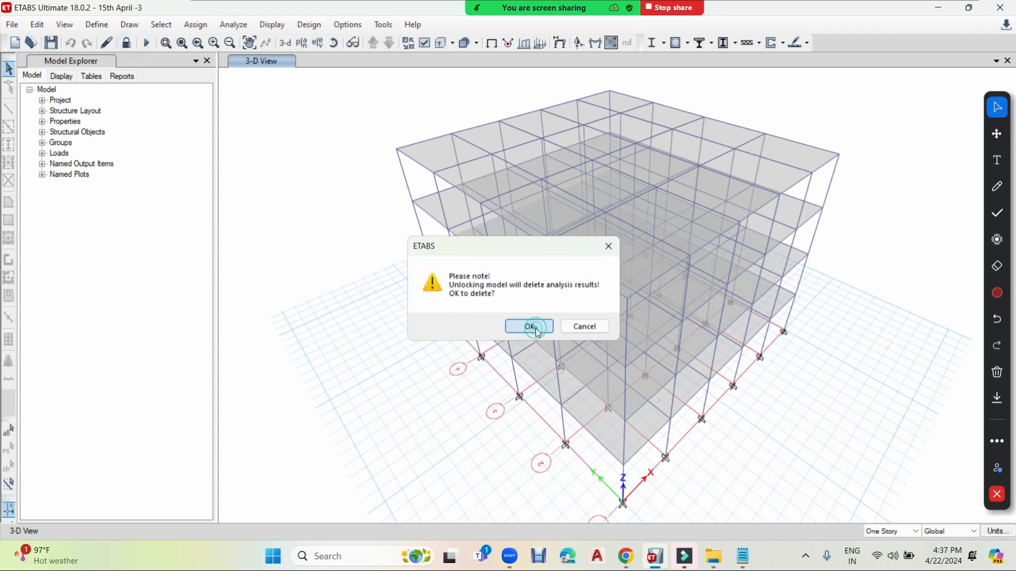
click(529, 326)
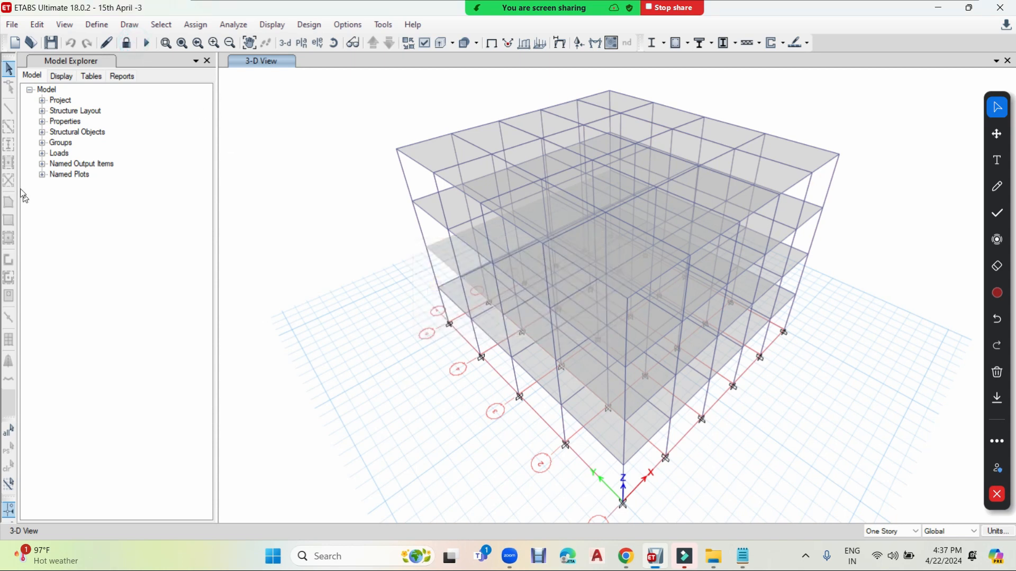
View the model's story and grid system data, then close it without making changes
click(46, 24)
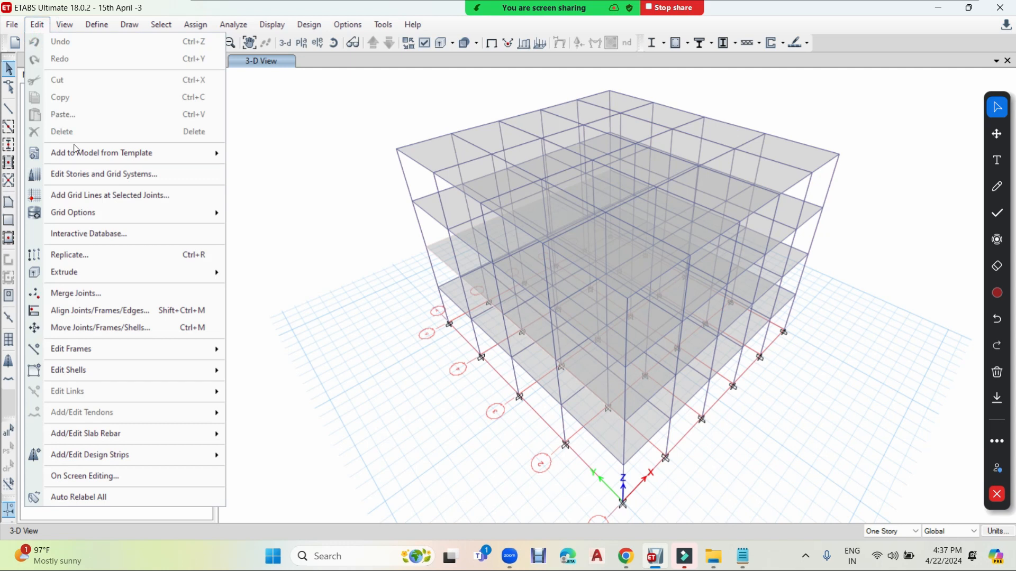
click(134, 177)
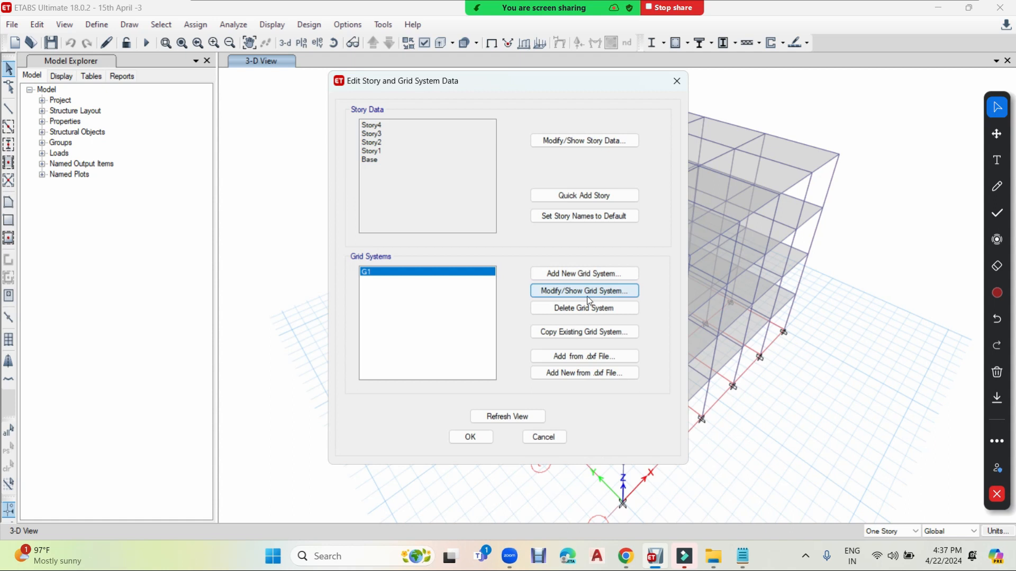
click(677, 80)
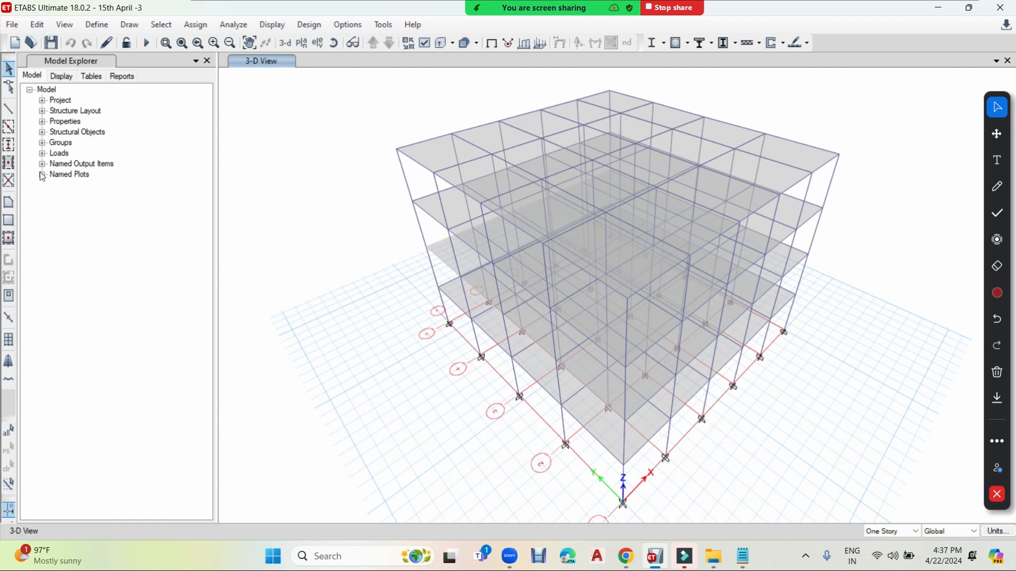
Open the Replicate tool, compare its Linear and Radial options, and place its dialog clear of the model with Linear active
click(37, 26)
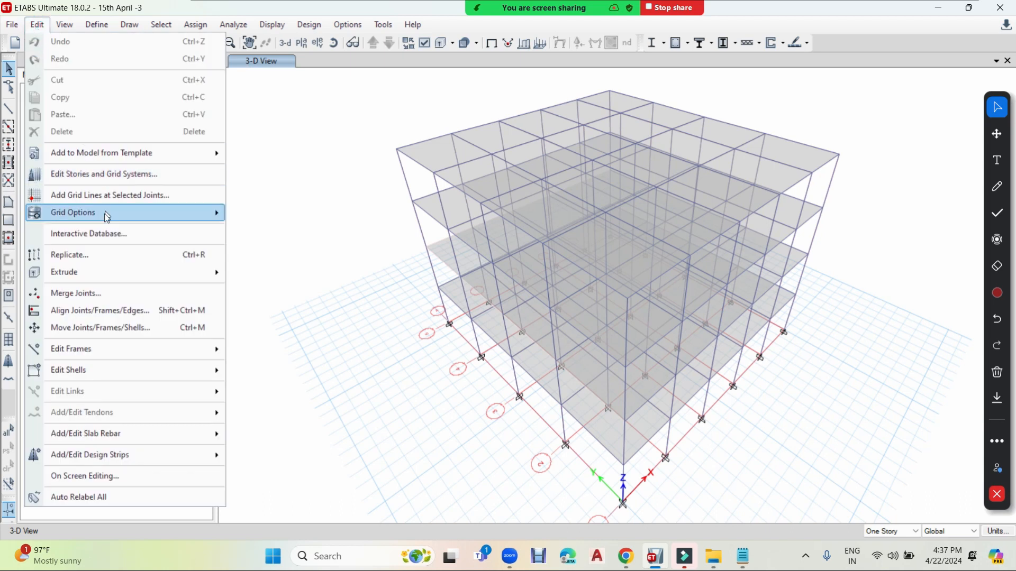
click(69, 256)
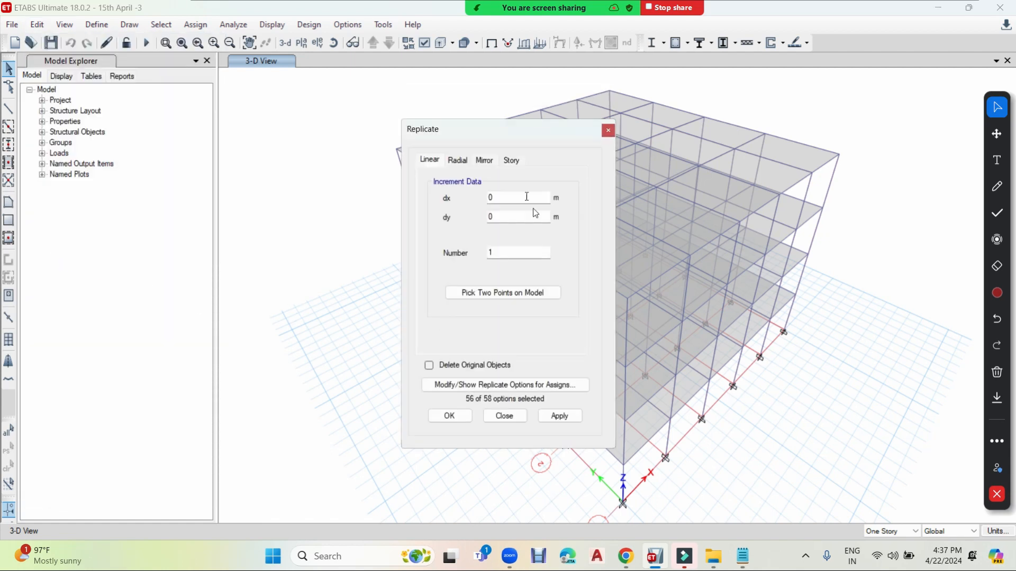
drag(506, 129, 284, 103)
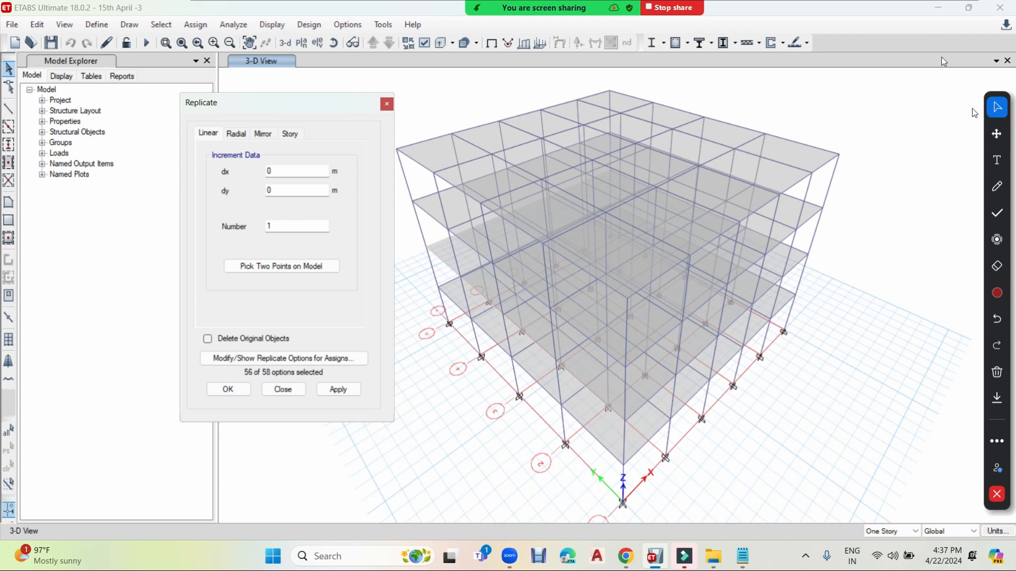
click(243, 137)
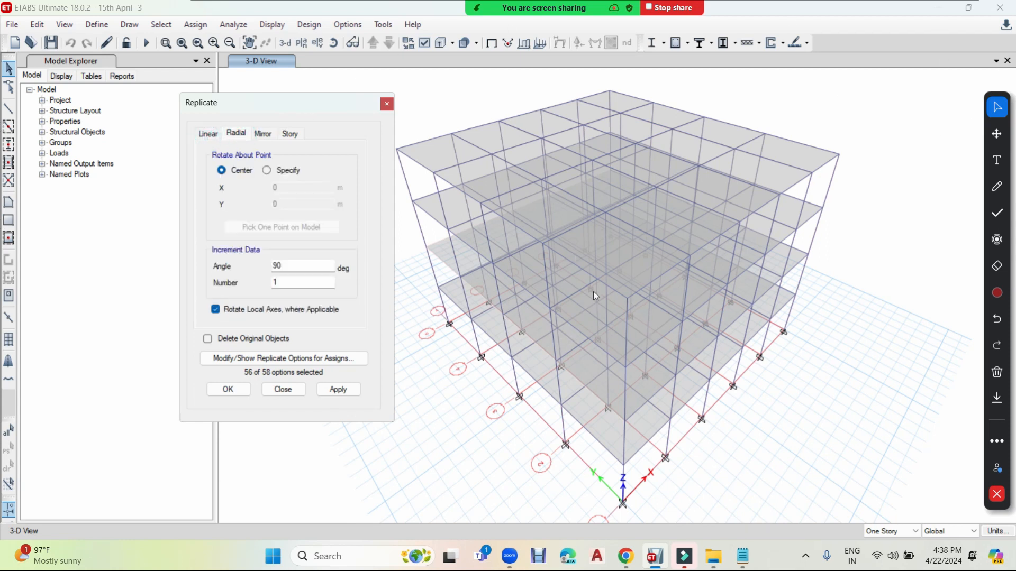
click(212, 134)
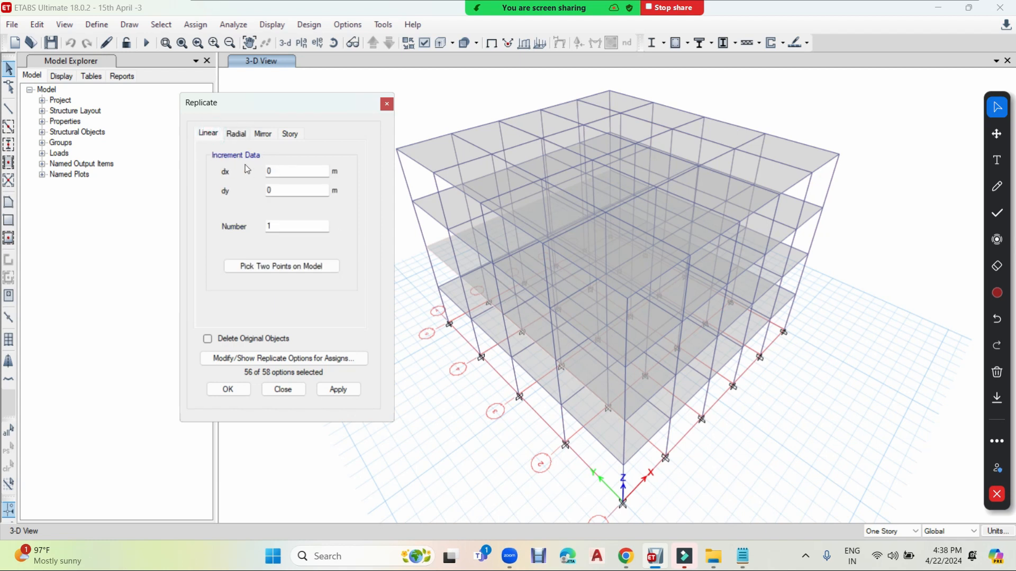
drag(283, 115, 221, 113)
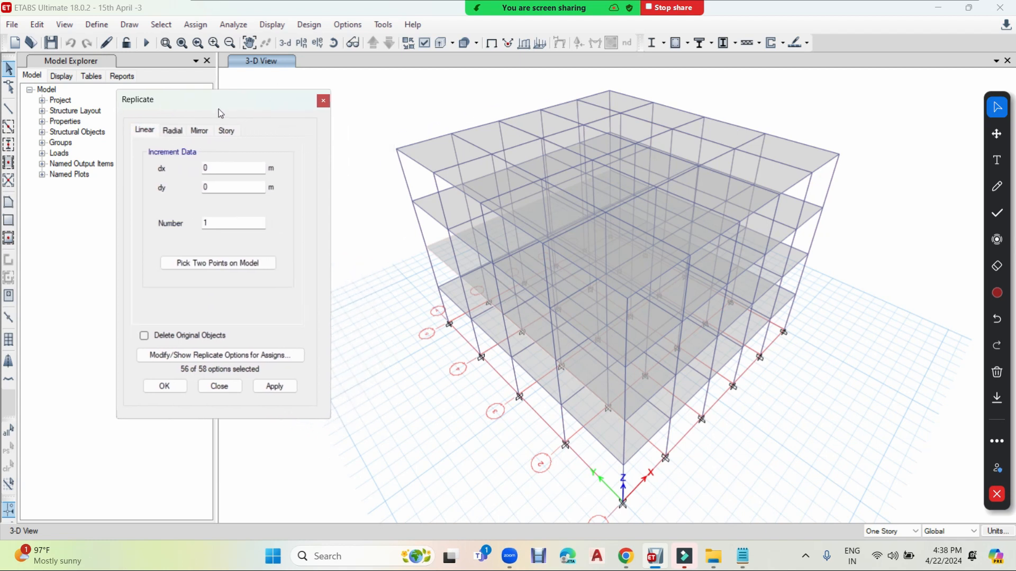
Replicate the top-story corner beam linearly once with a dx of 1.5 m
click(828, 169)
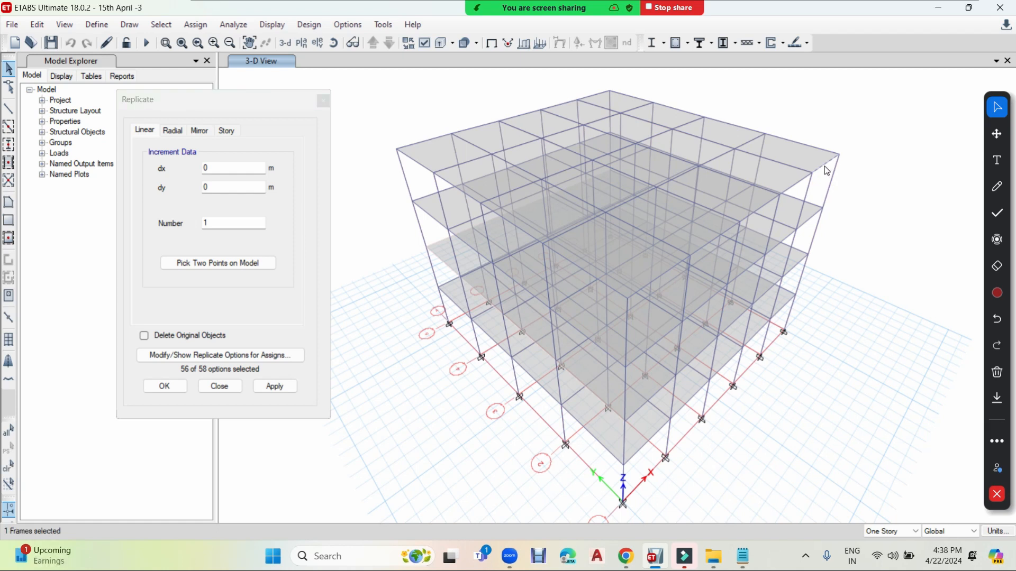
middle_drag(856, 161, 788, 192)
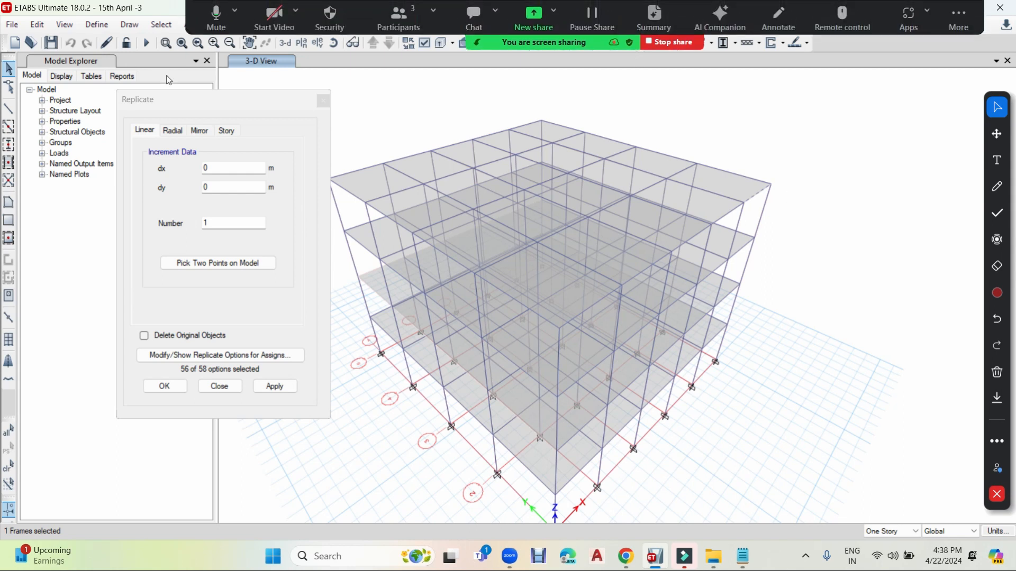
click(214, 168)
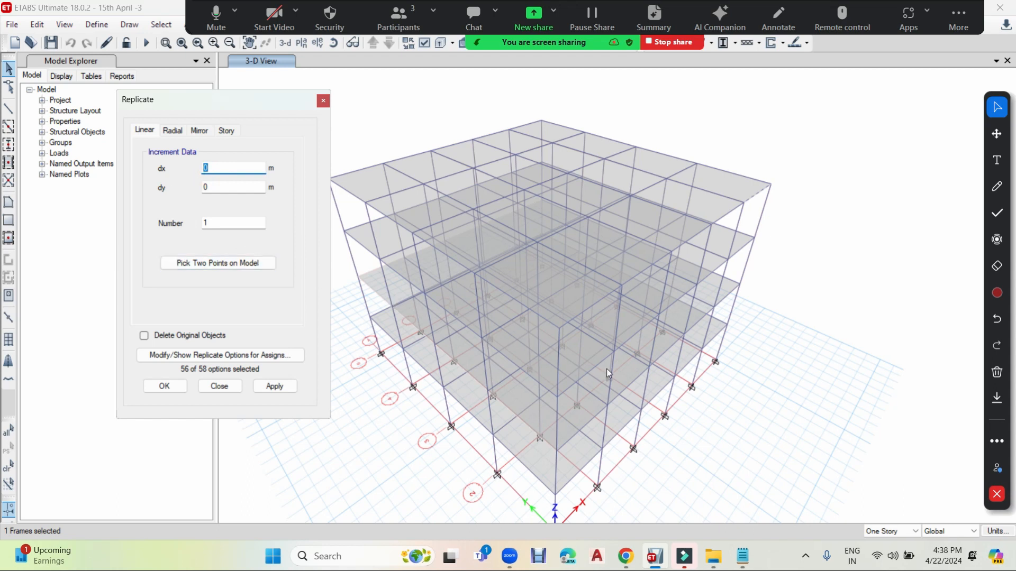
text(1.5)
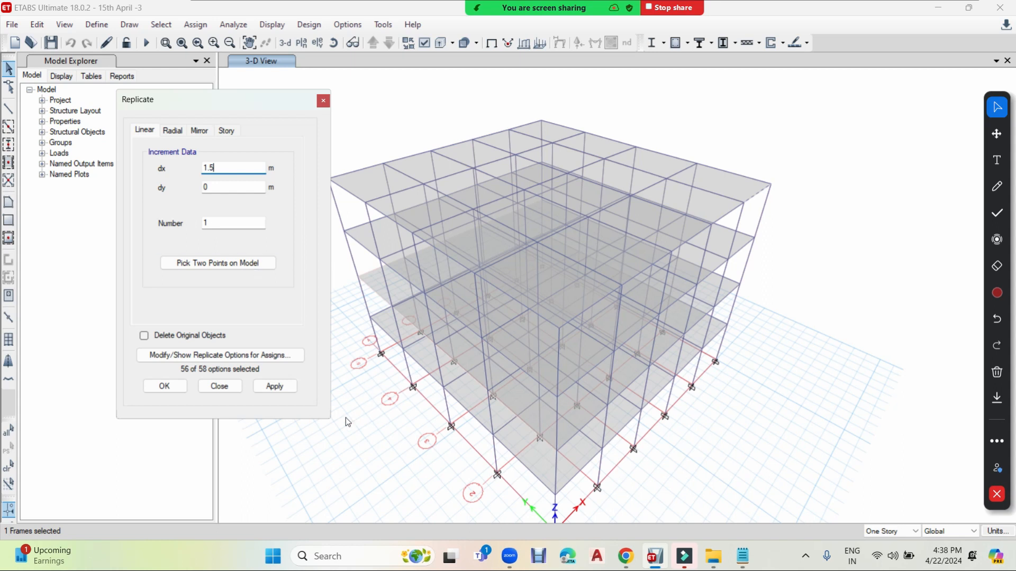
click(275, 387)
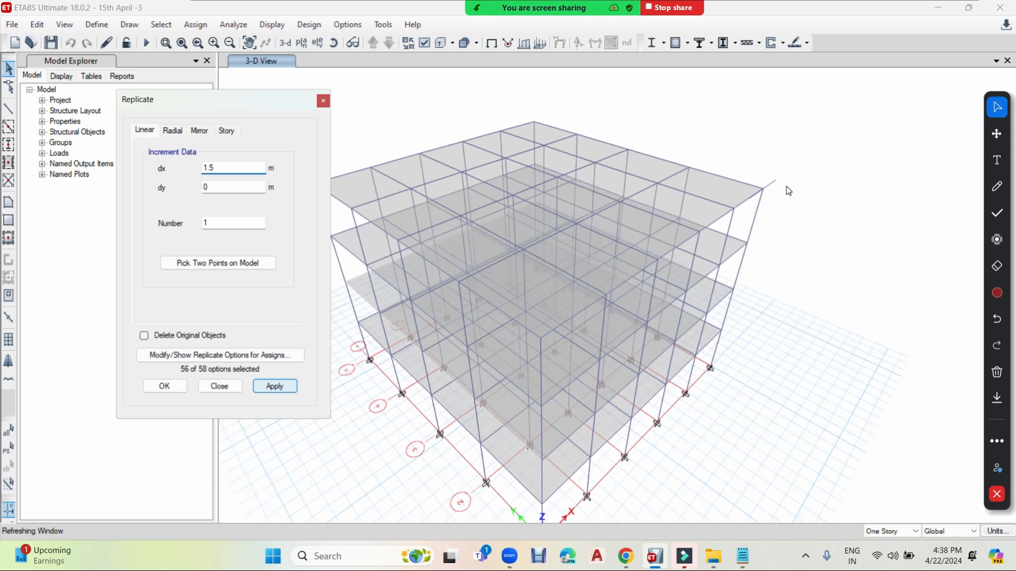
Select the copied corner beam to inspect it, clear the selection and undo the replication
click(781, 192)
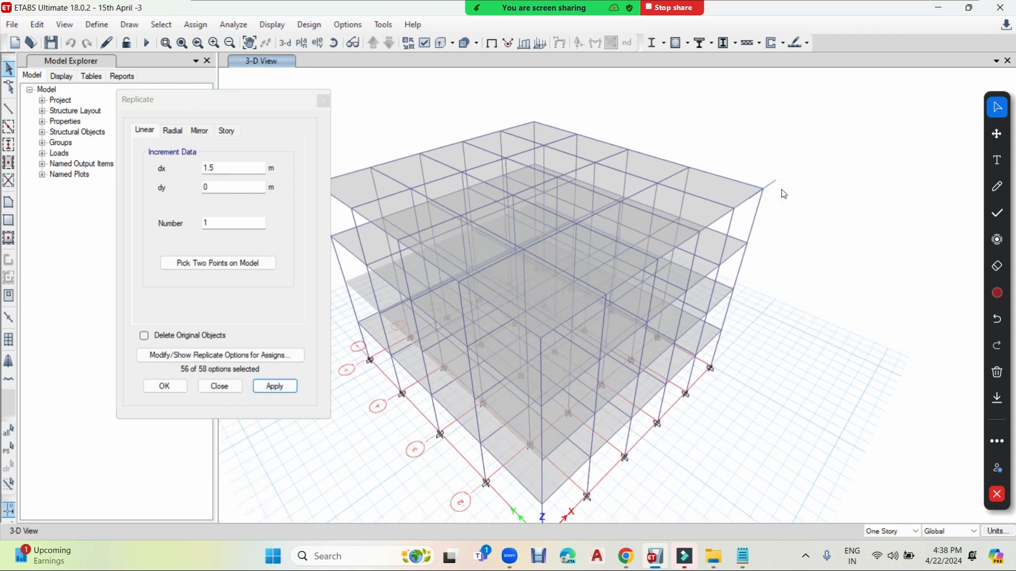
click(771, 186)
key(Escape)
key(ctrl+z)
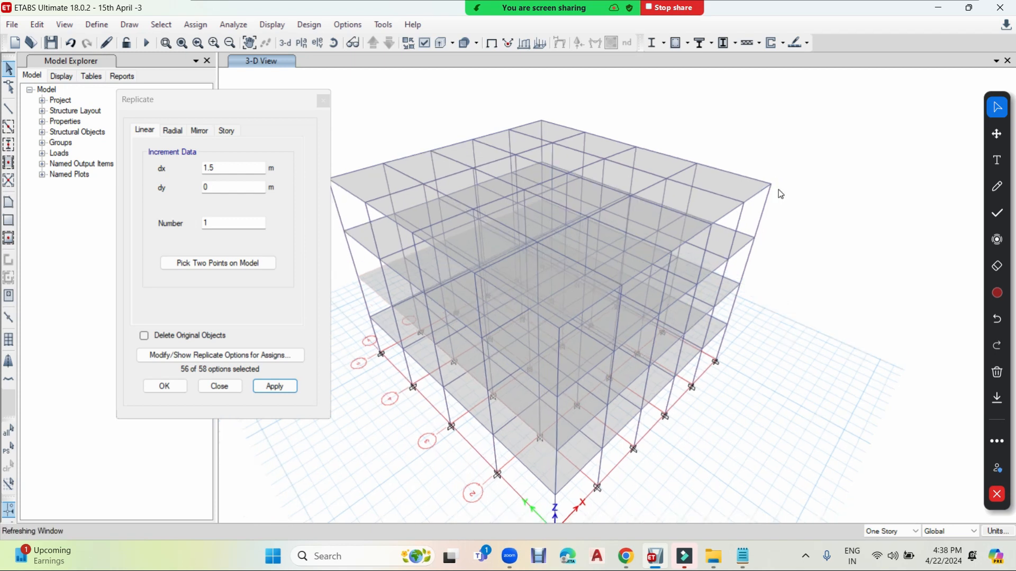
Replicate the top-story corner beam linearly with the number of copies set to 3 at the 1.5 m dx
click(762, 191)
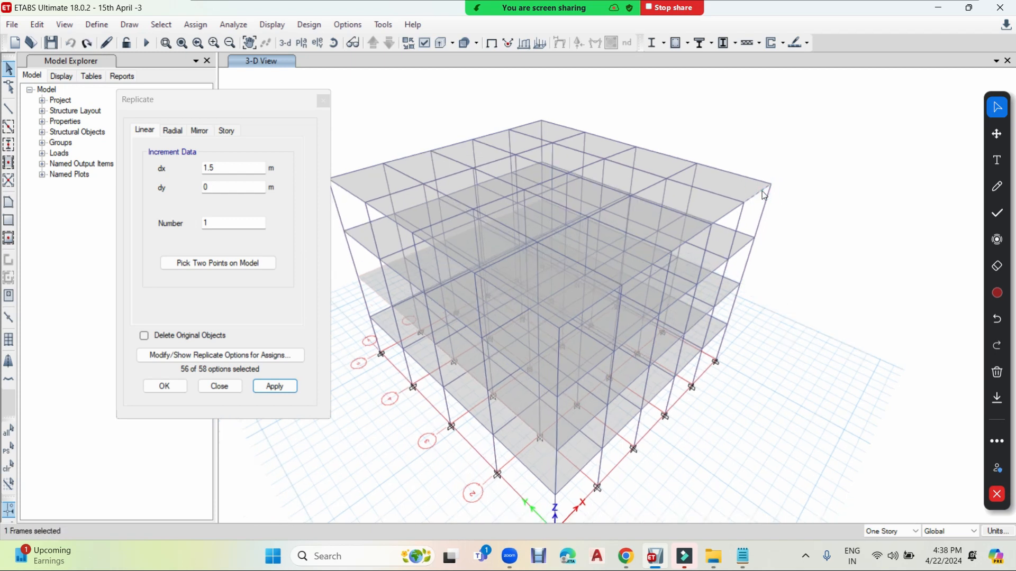
double_click(216, 222)
text(3)
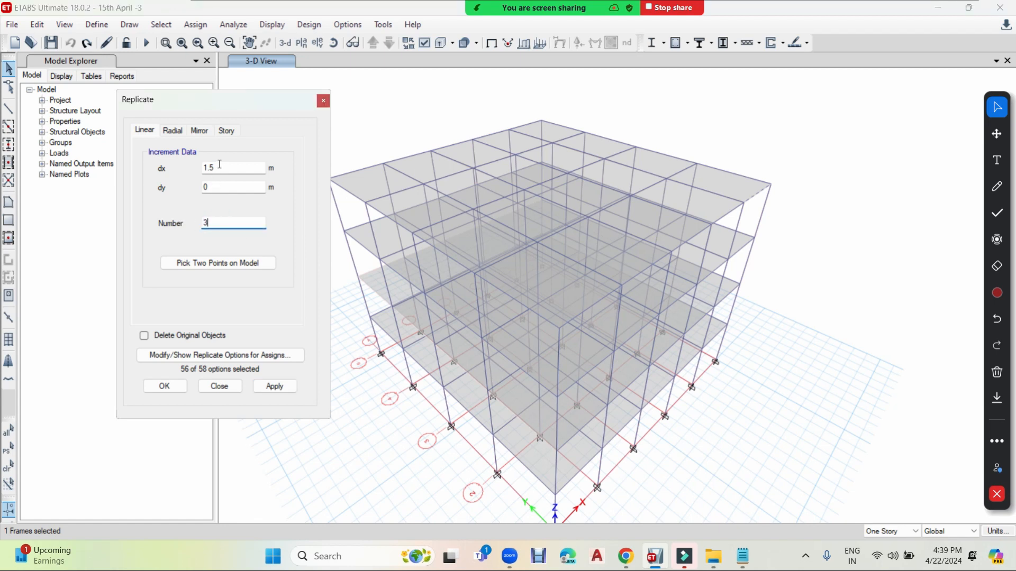
click(280, 390)
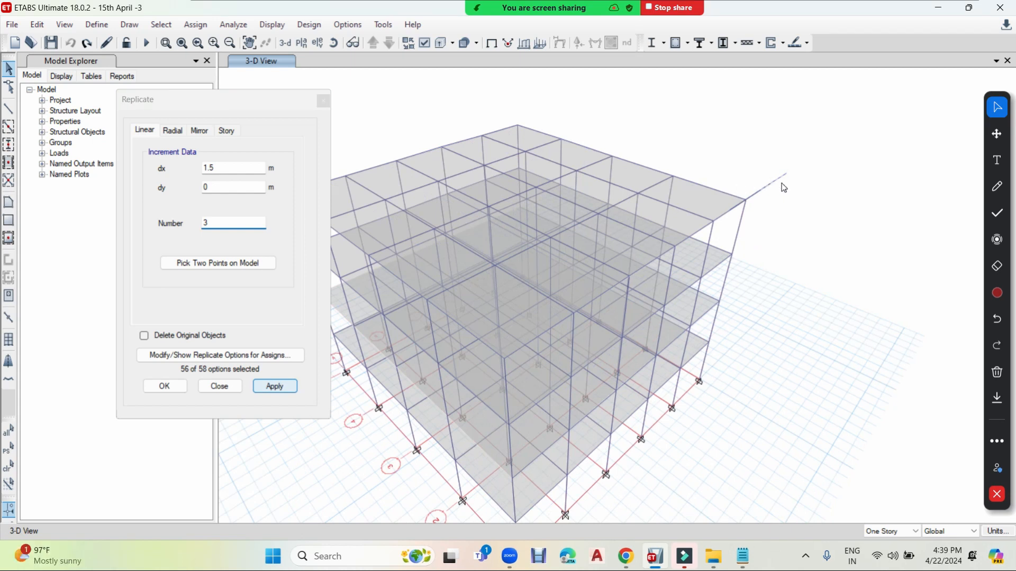
Select the copied beams beyond the roof corner to inspect their overlap, and undo the triple replication
click(779, 179)
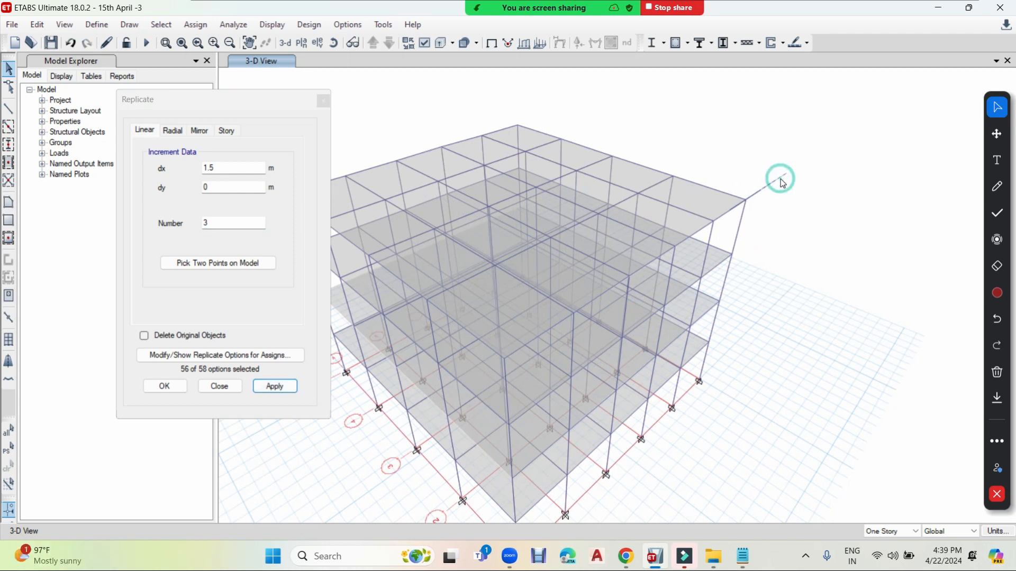
click(756, 197)
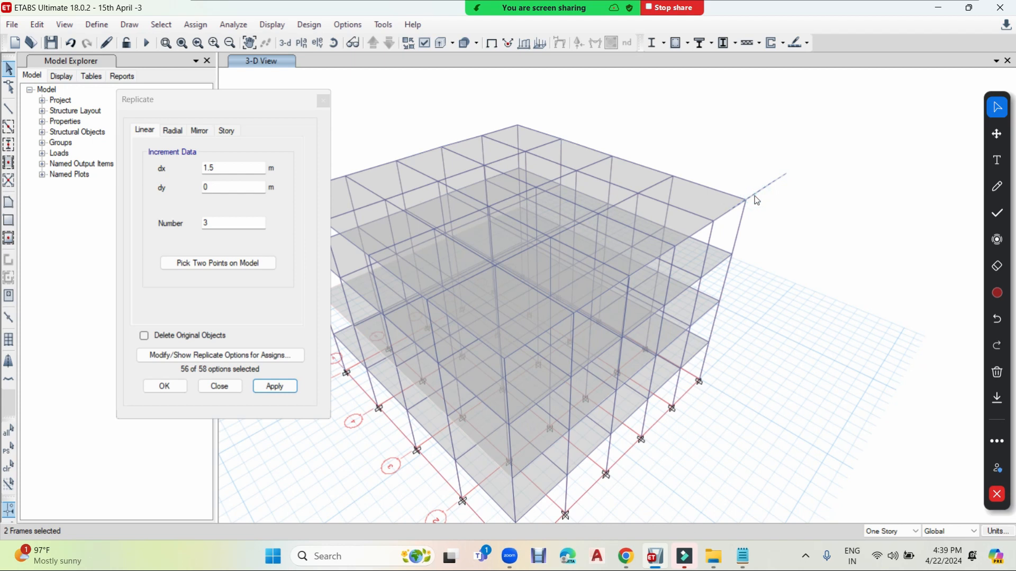
click(725, 214)
click(798, 214)
key(ctrl+z)
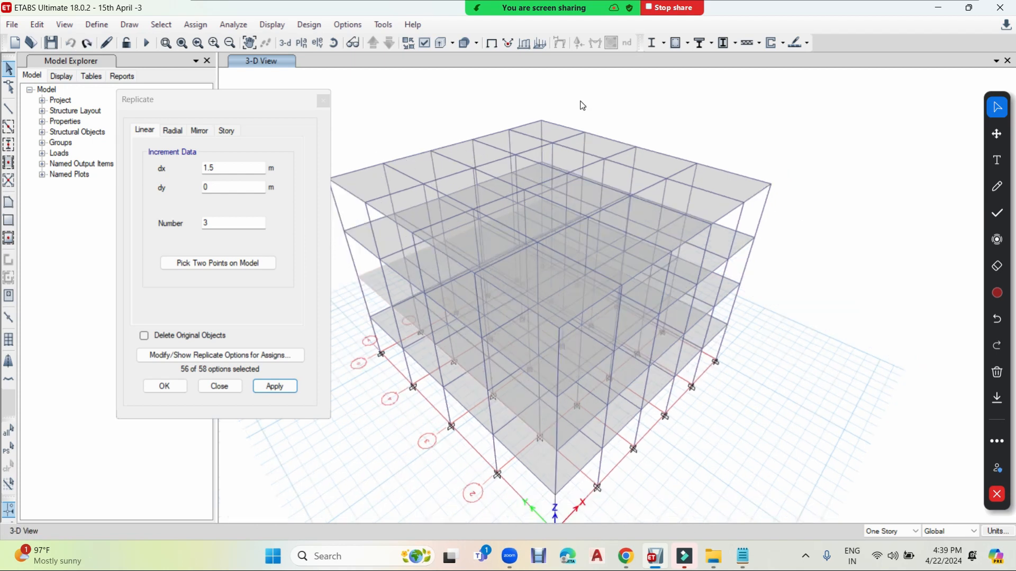
In the Story4 plan, replicate the grid 5 beam between E and F three times at 1.5 m in X
middle_drag(795, 202, 766, 210)
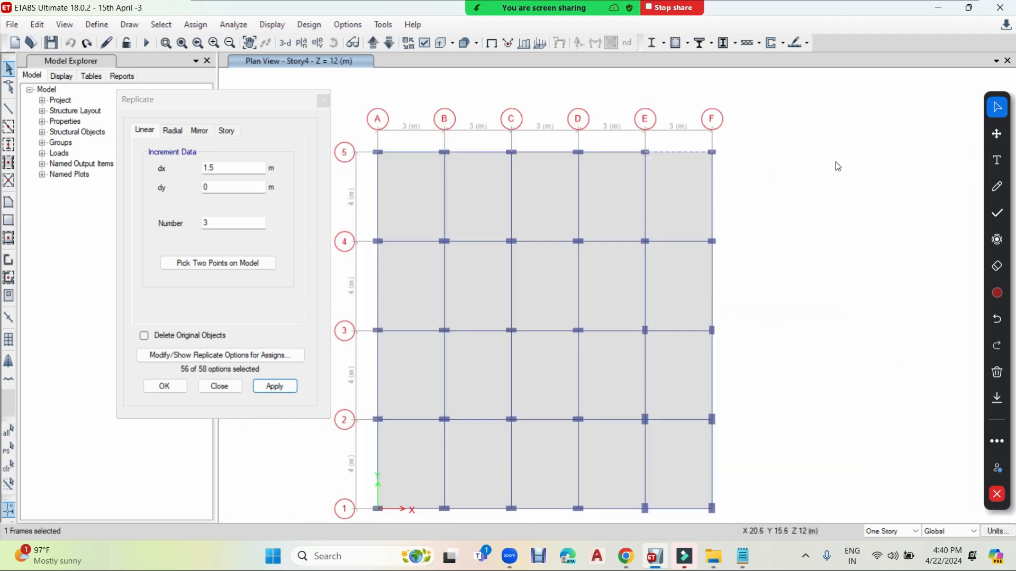
click(275, 386)
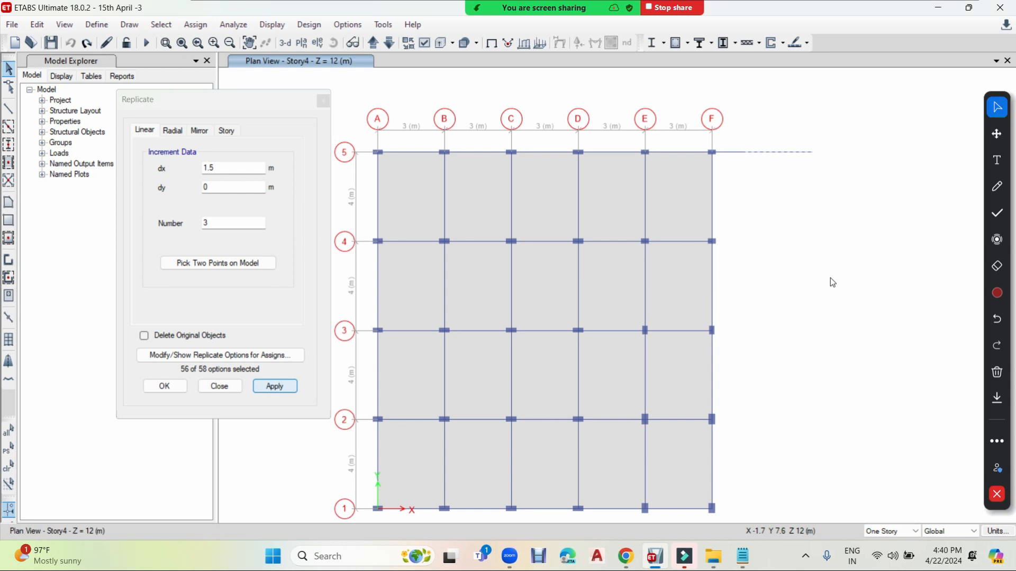
Inspect the individual copied beams and joints on grid line 5 beyond column F, and delete all of them
click(795, 152)
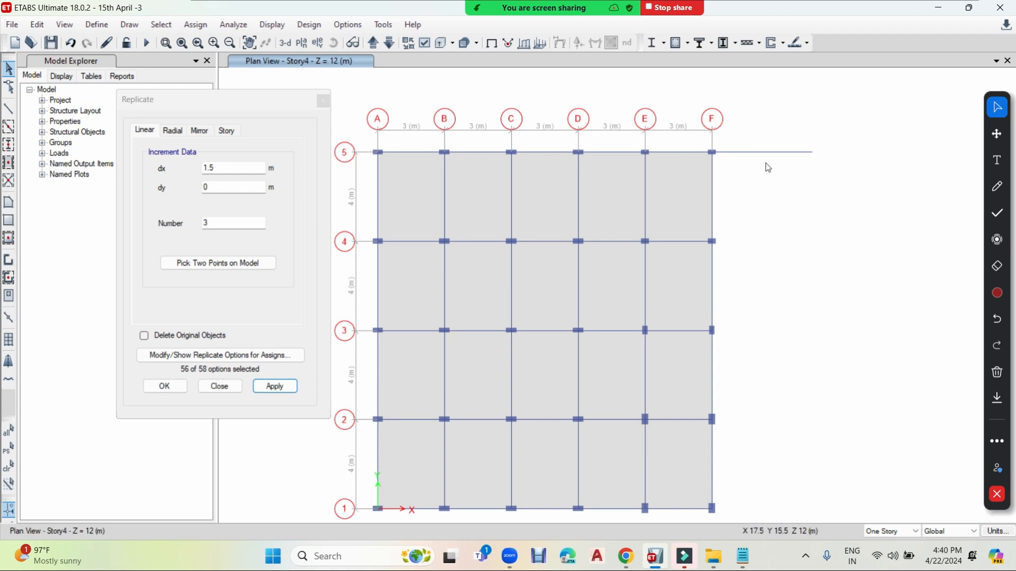
click(733, 159)
click(733, 157)
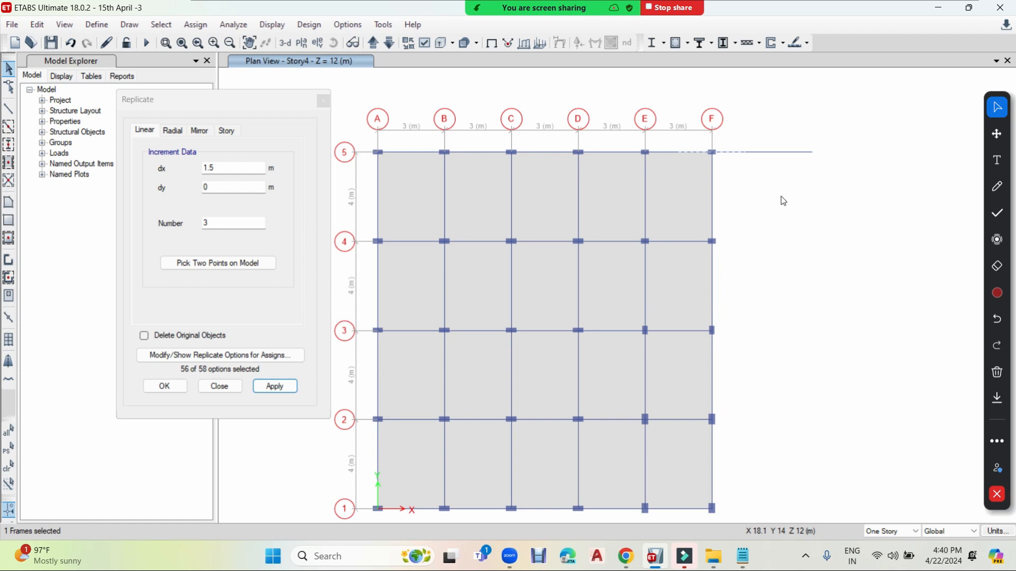
click(779, 153)
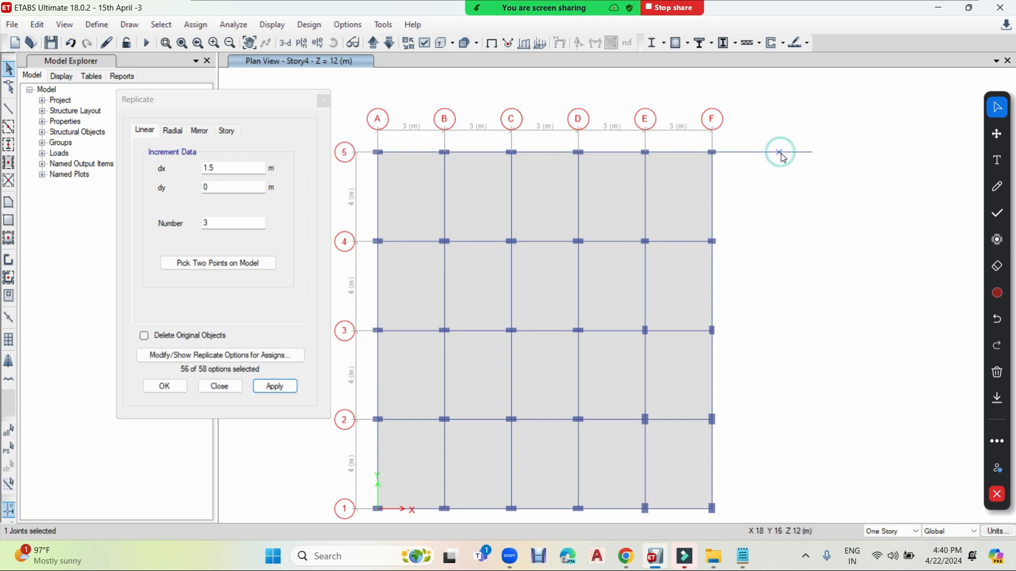
click(805, 153)
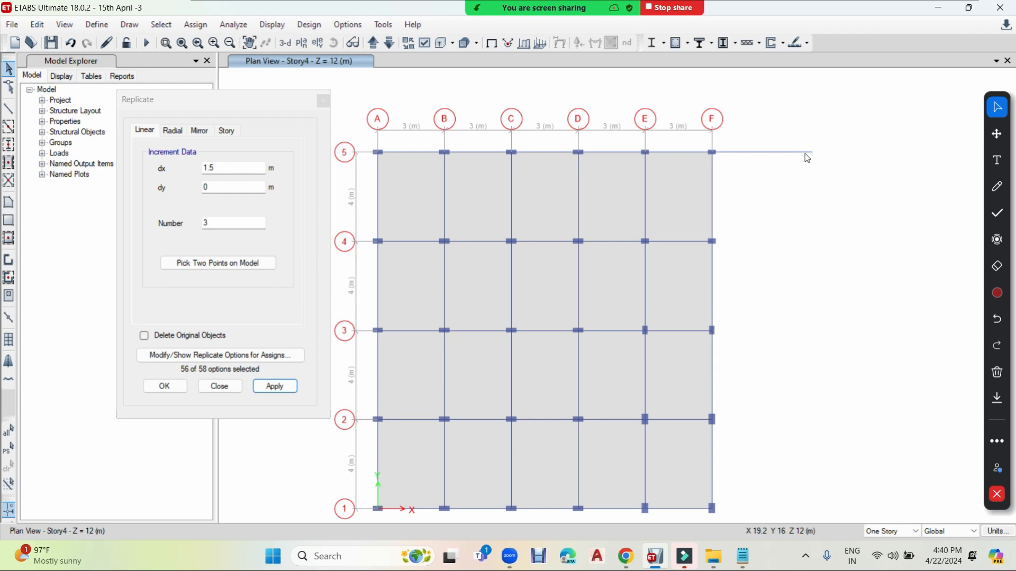
drag(820, 137, 729, 197)
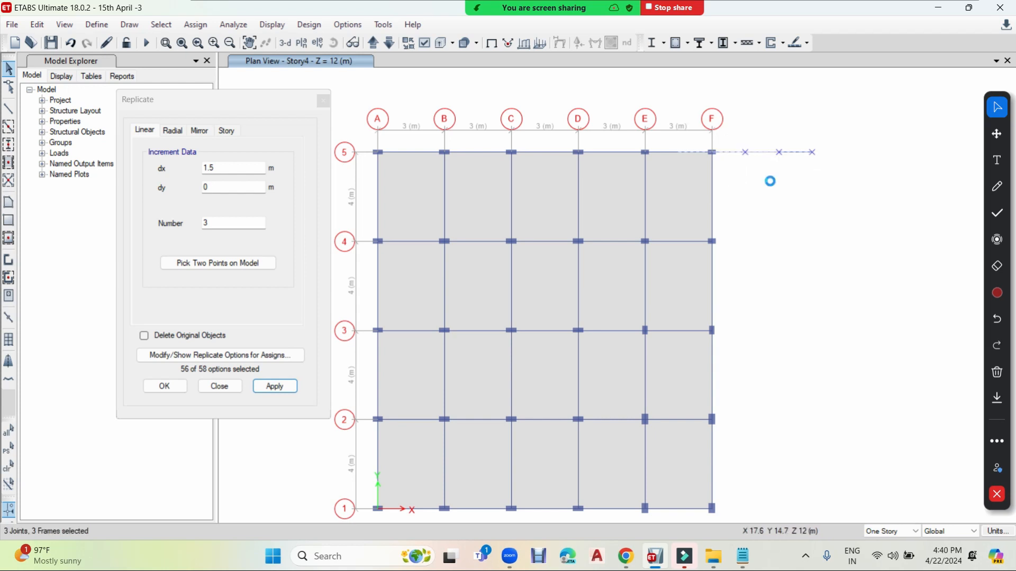
key(Delete)
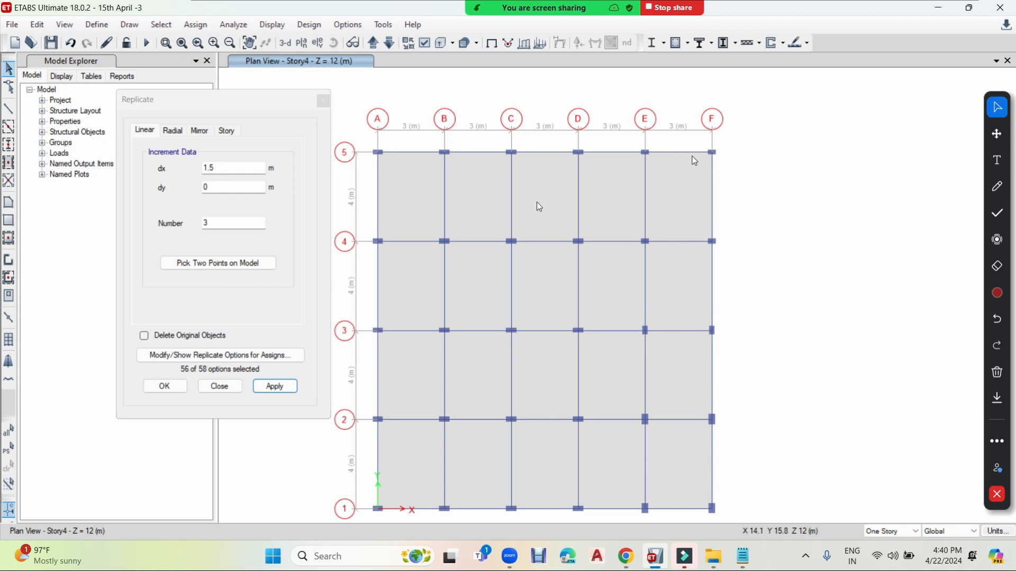
Replicate the Story4 grid 5 beam between E and F linearly with dx 1 m and number 2
double_click(228, 168)
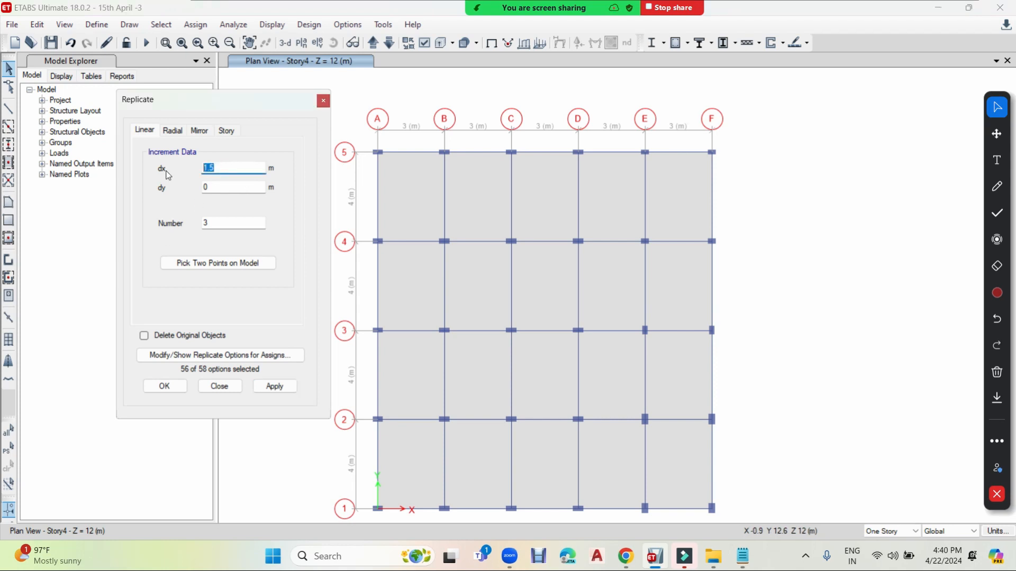
text(1)
double_click(210, 224)
text(2)
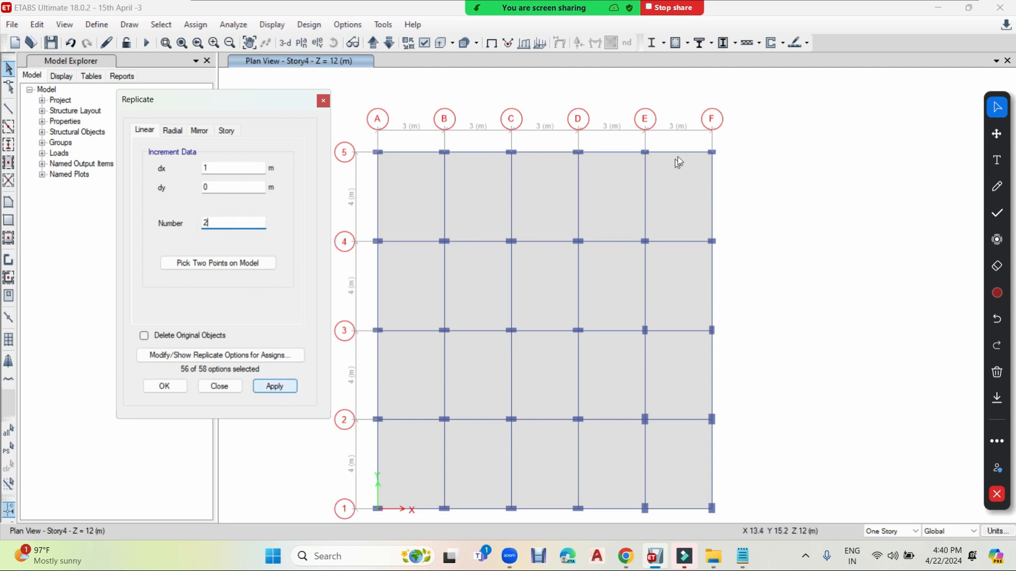
click(694, 152)
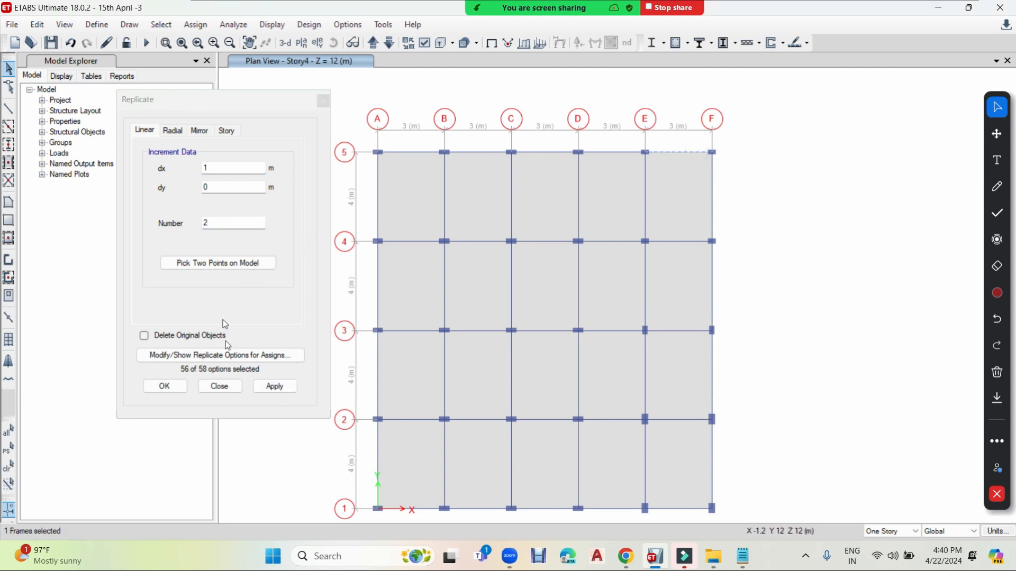
click(279, 387)
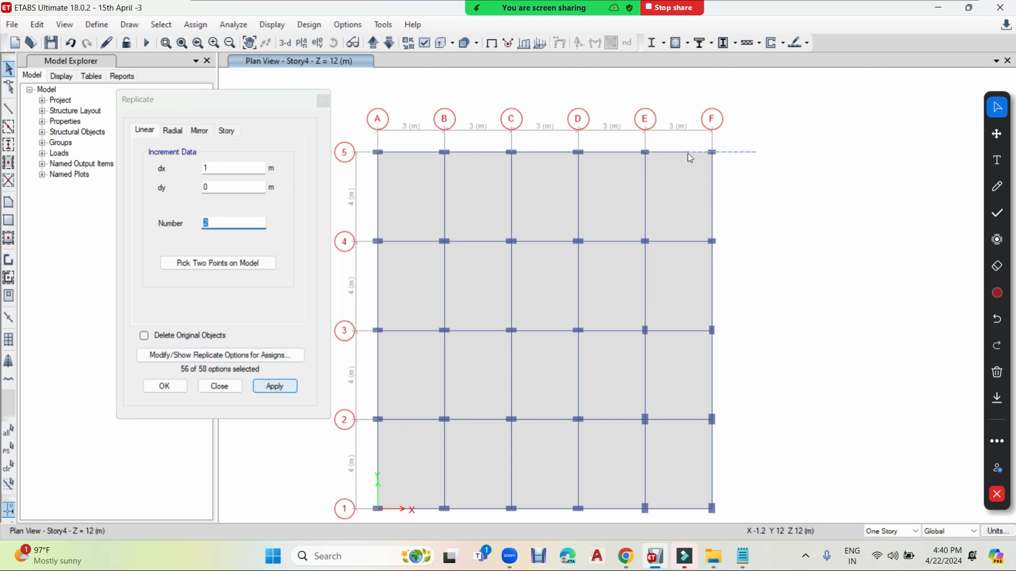
Inspect the copied beam beyond column F, undo the replication, and try to replicate with no object selected
click(745, 155)
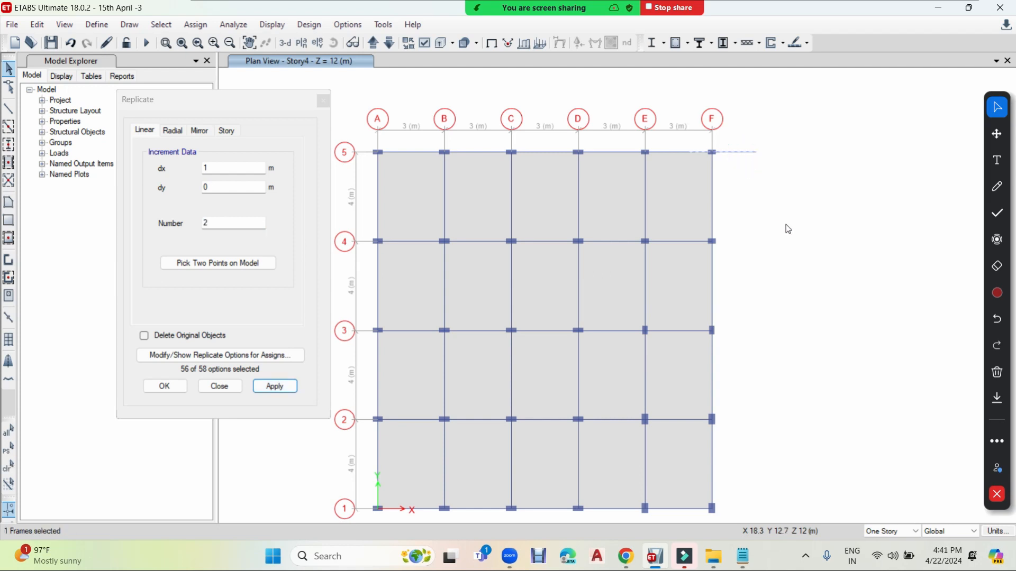
key(ctrl+z)
click(712, 153)
click(713, 154)
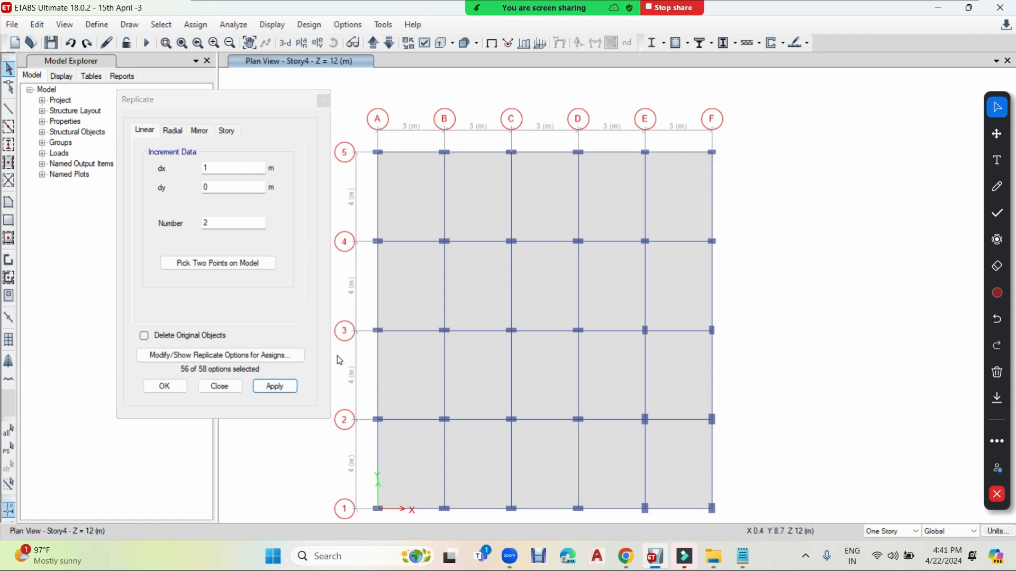
click(287, 386)
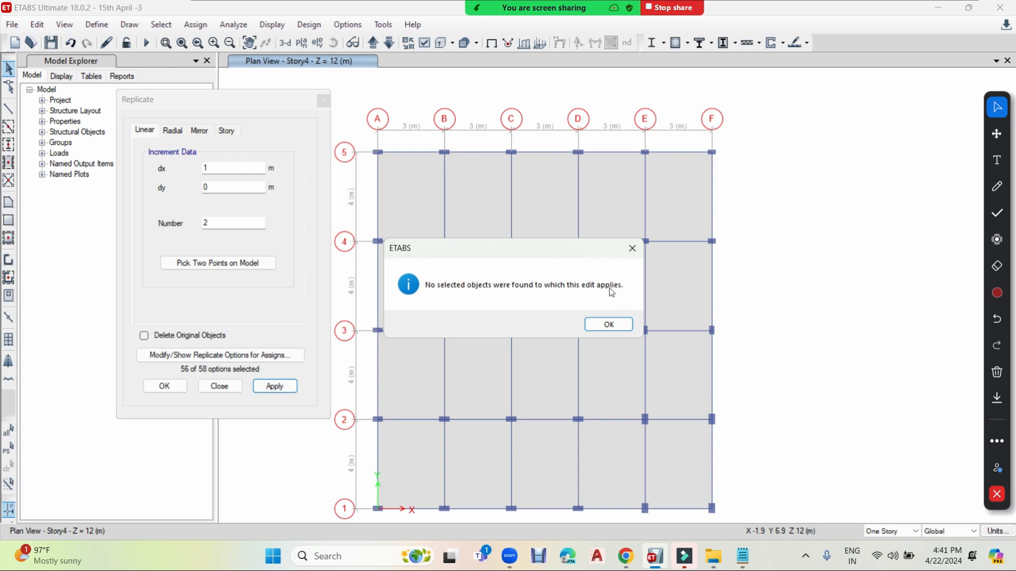
click(614, 330)
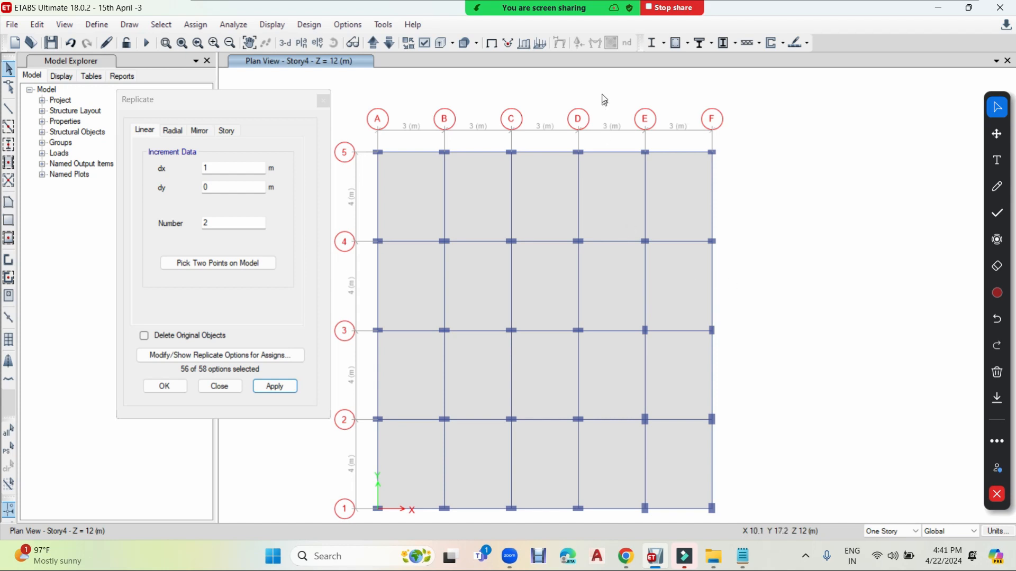
Replicate the grid F beam between grids 4 and 5 twice with dx 0 and dy 1 m
double_click(221, 170)
text(0)
double_click(210, 188)
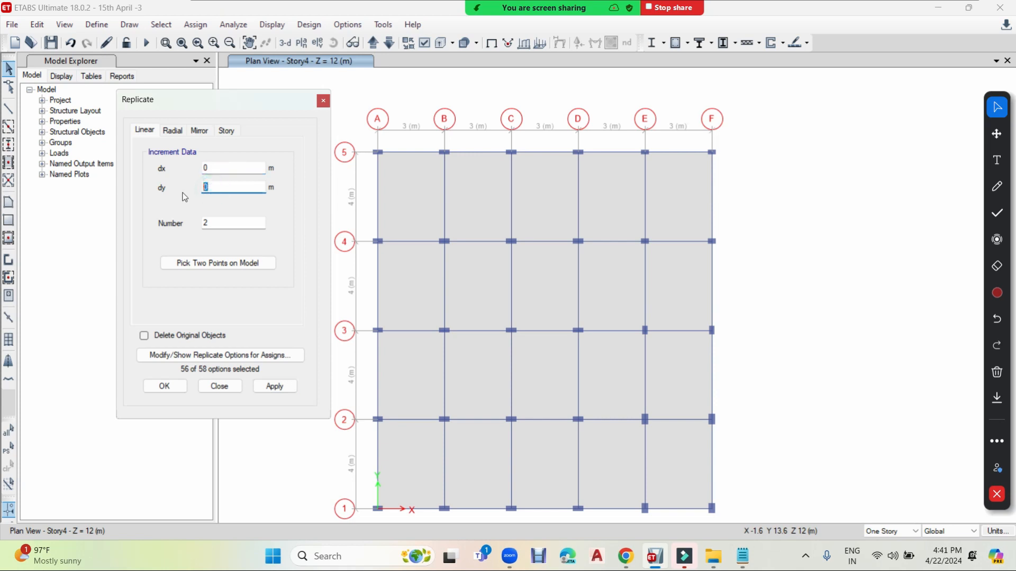
text(1)
click(712, 183)
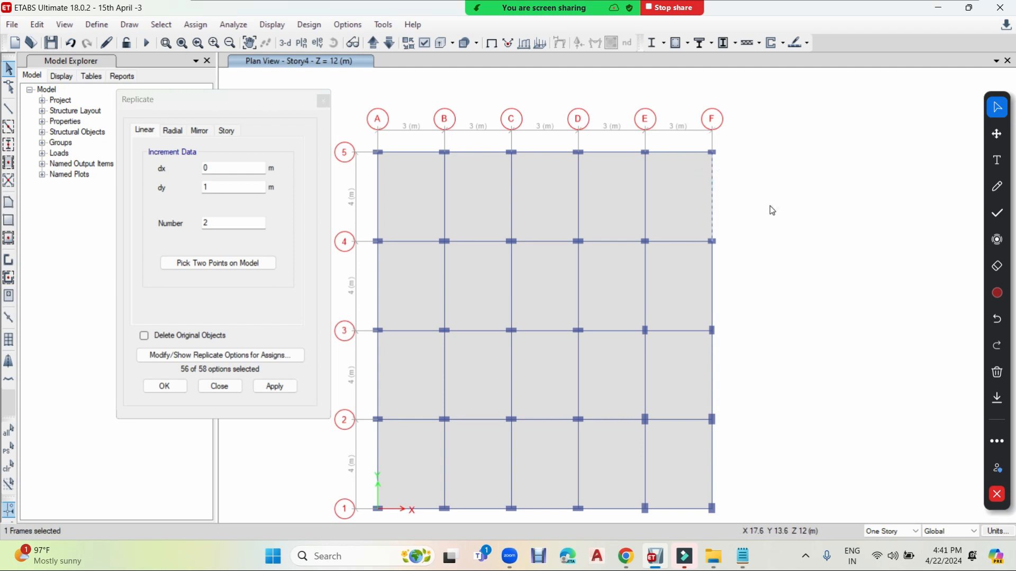
click(277, 387)
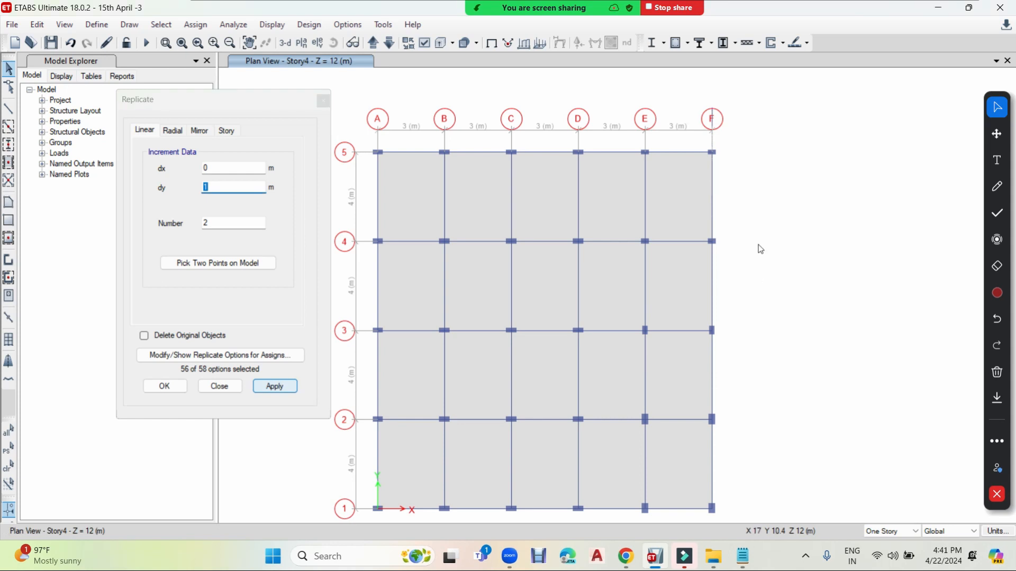
Inspect the copied beams on grid line F beyond grid 5, and undo the Y-direction replication
click(713, 139)
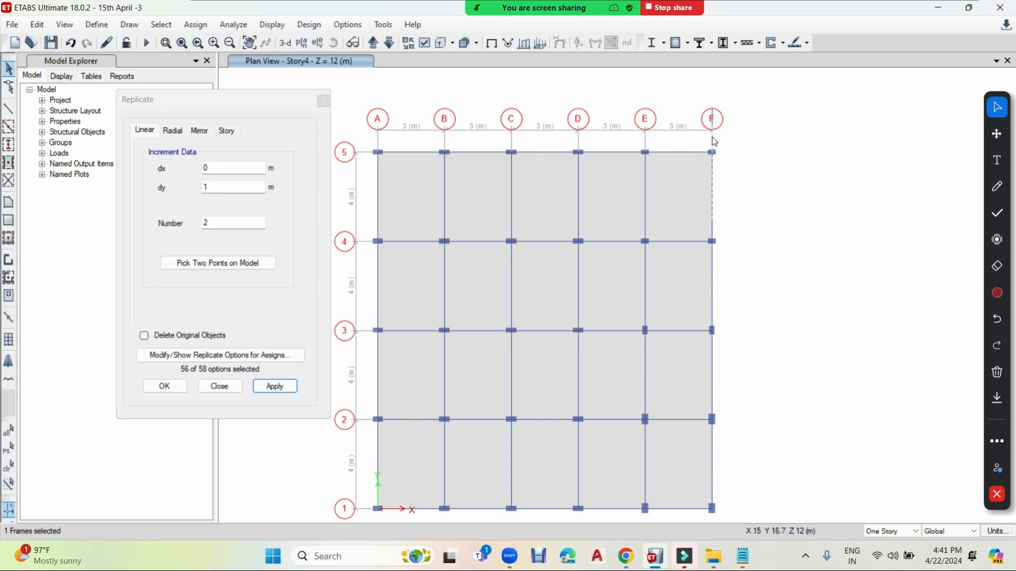
click(712, 113)
key(Delete)
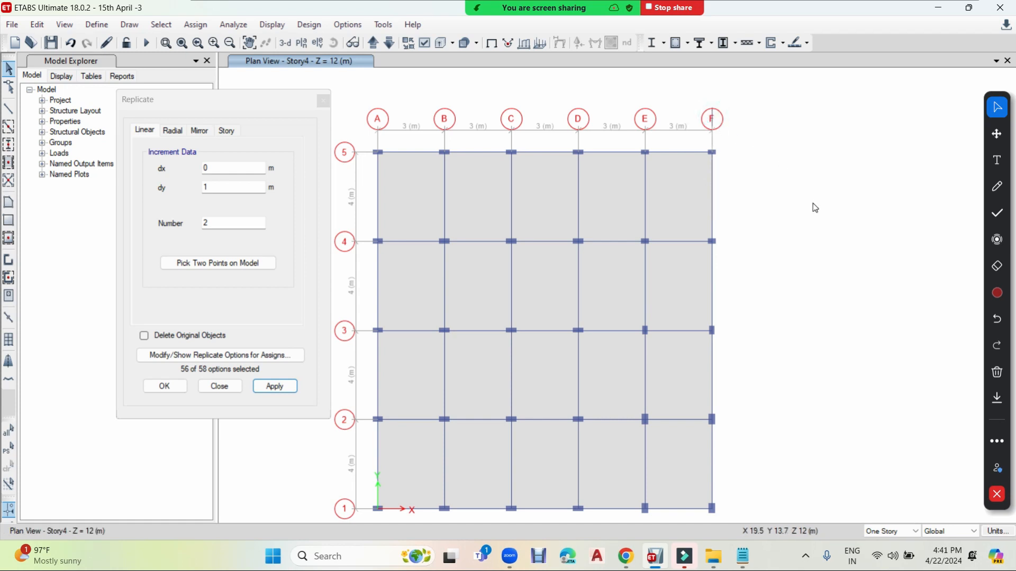
click(712, 110)
key(Delete)
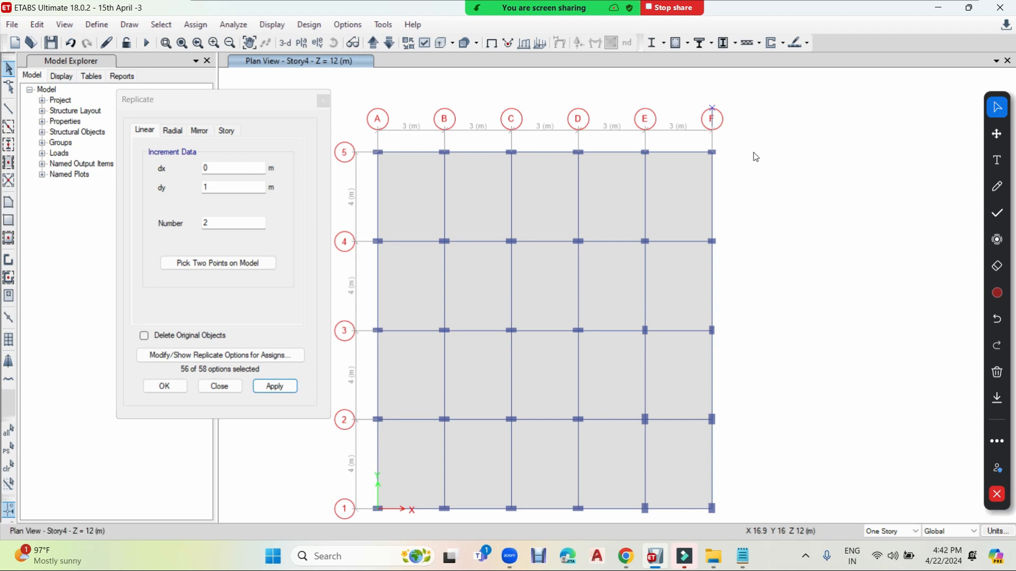
click(713, 139)
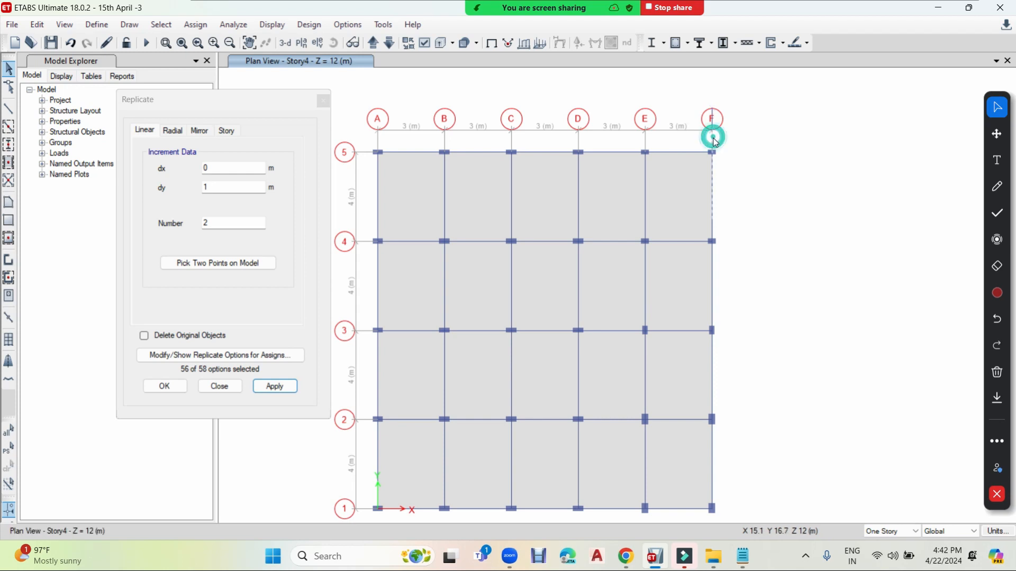
key(Delete)
key(ctrl+z)
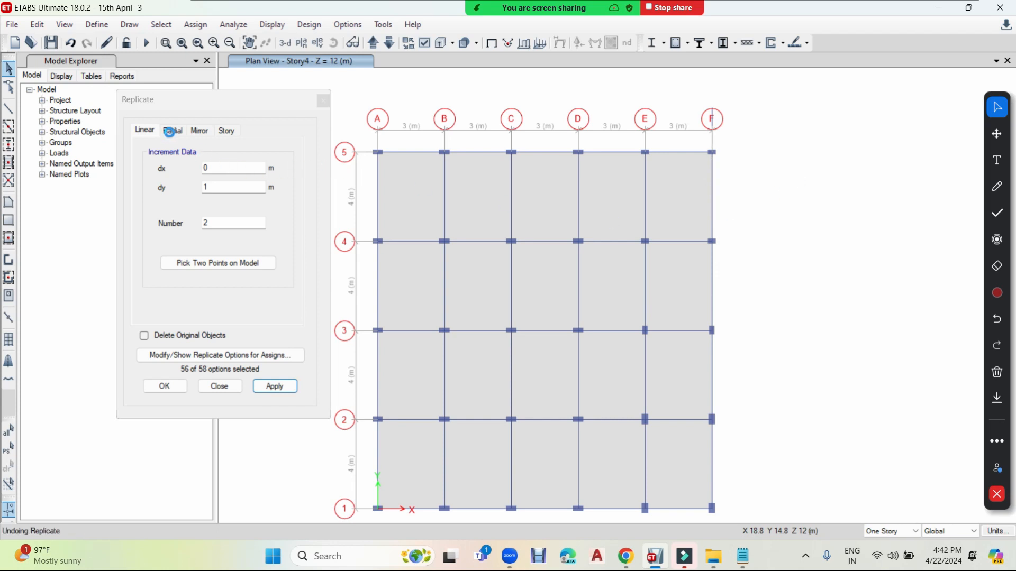
Look over the Radial and Mirror replicate options with the building shown in 3D
click(171, 131)
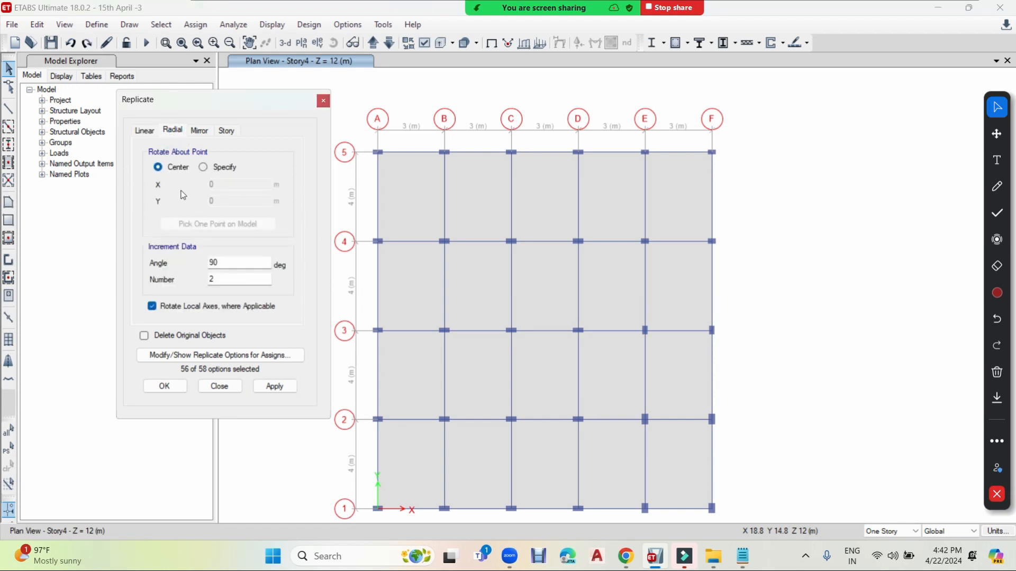
click(285, 42)
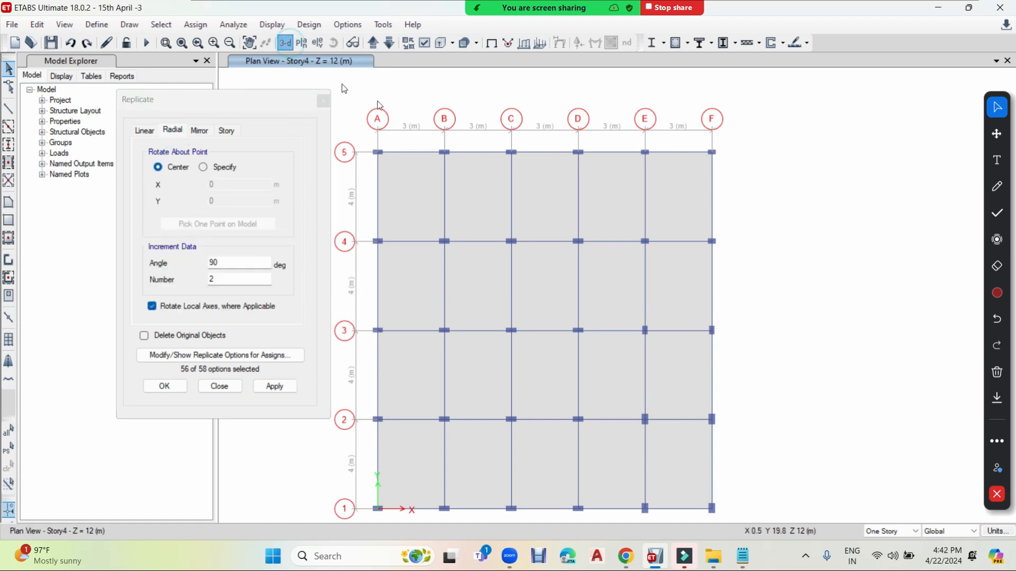
click(199, 130)
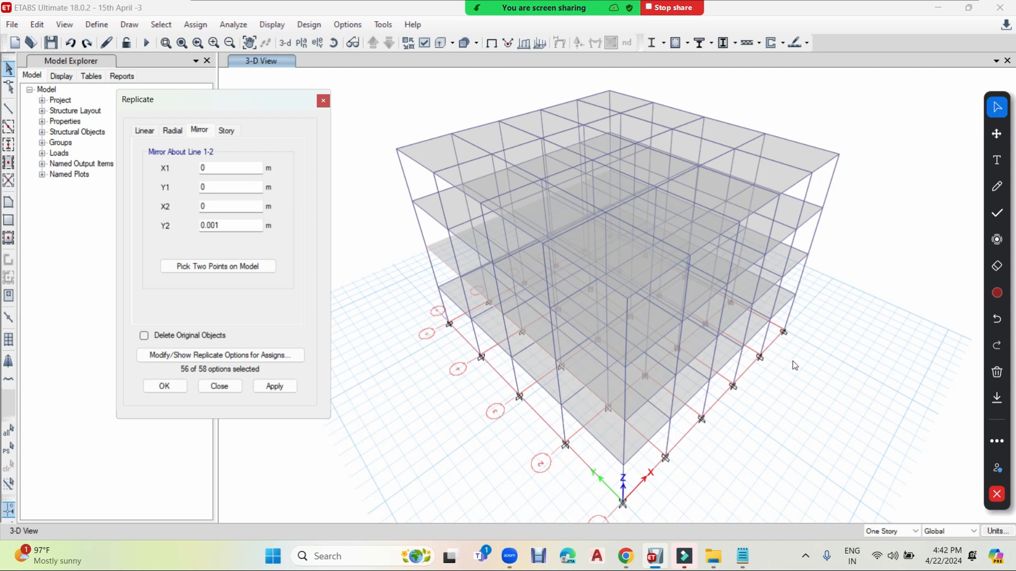
Reopen the Story4 plan view with the whole grid beside the Replicate dialog
click(298, 43)
click(302, 43)
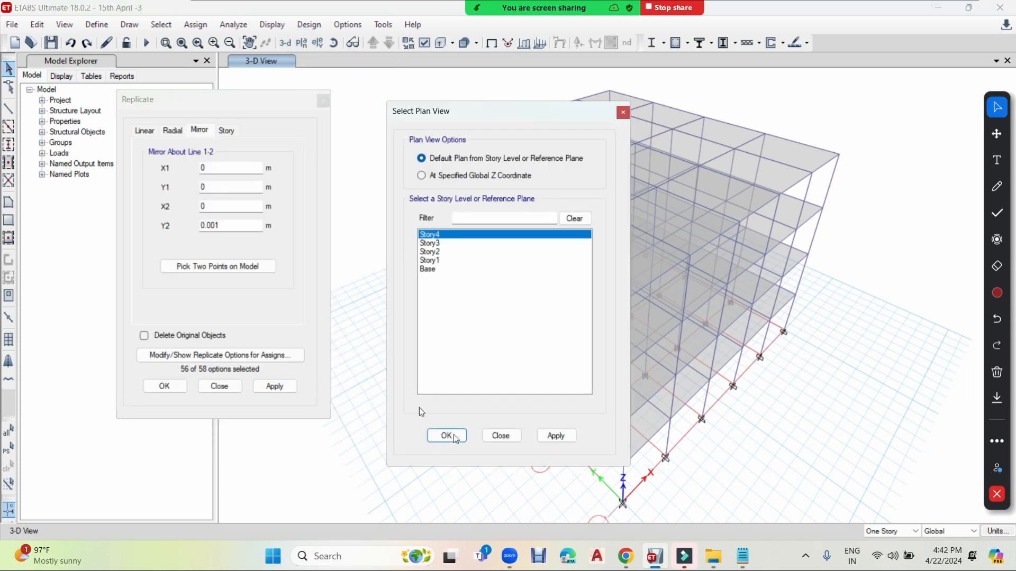
click(555, 435)
click(451, 438)
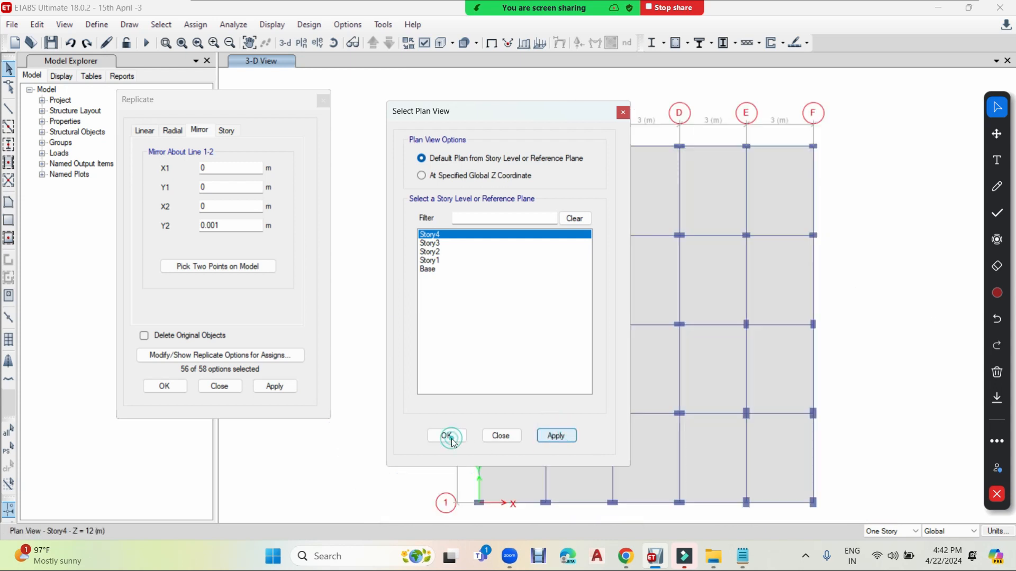
middle_drag(822, 283, 697, 271)
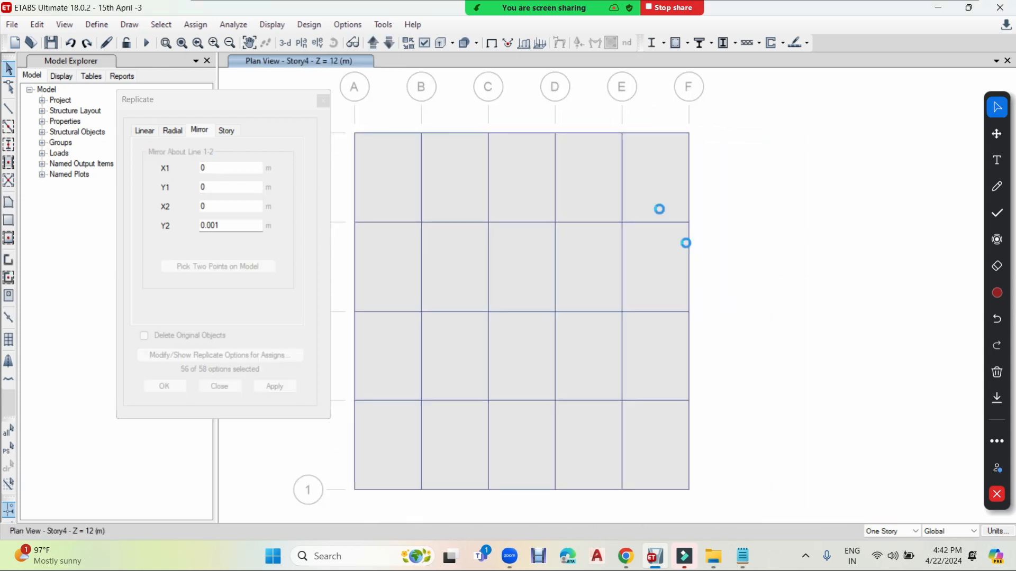
Mirror the four Story4 beams on grid line E about grid line F, picking the mirror line from (15, 16) to (15, 0) m
click(622, 173)
click(622, 250)
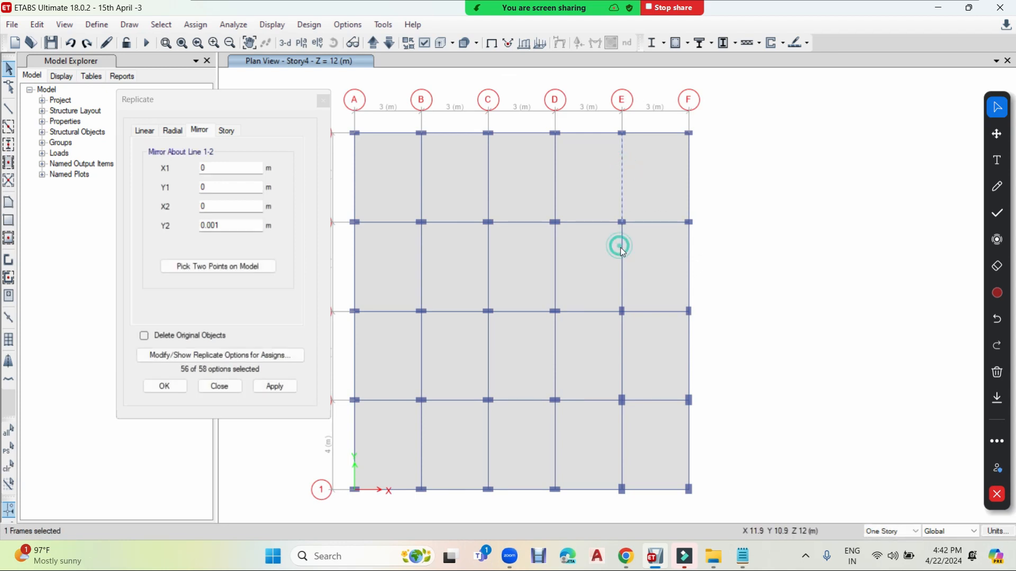
click(602, 189)
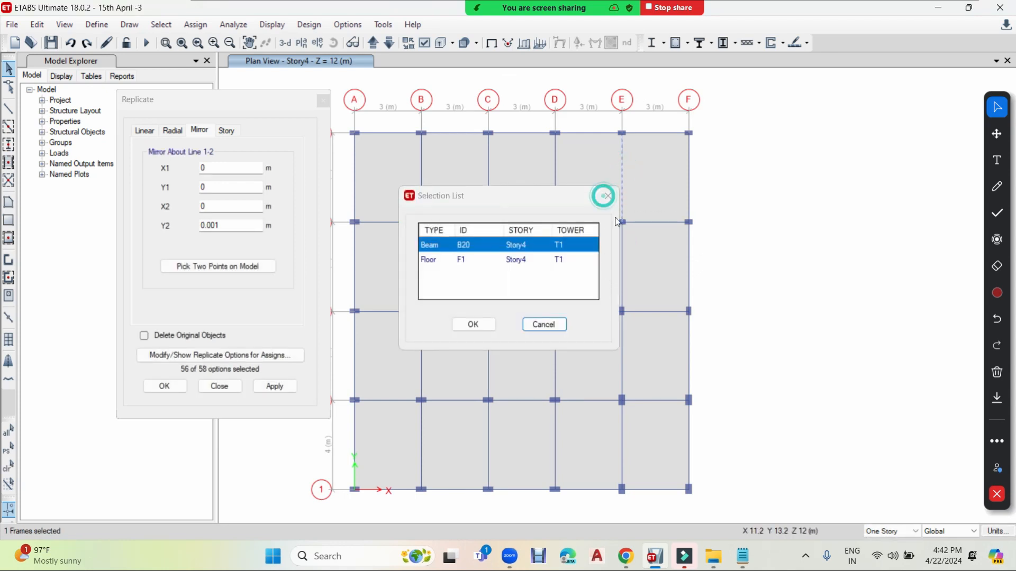
click(622, 272)
click(623, 344)
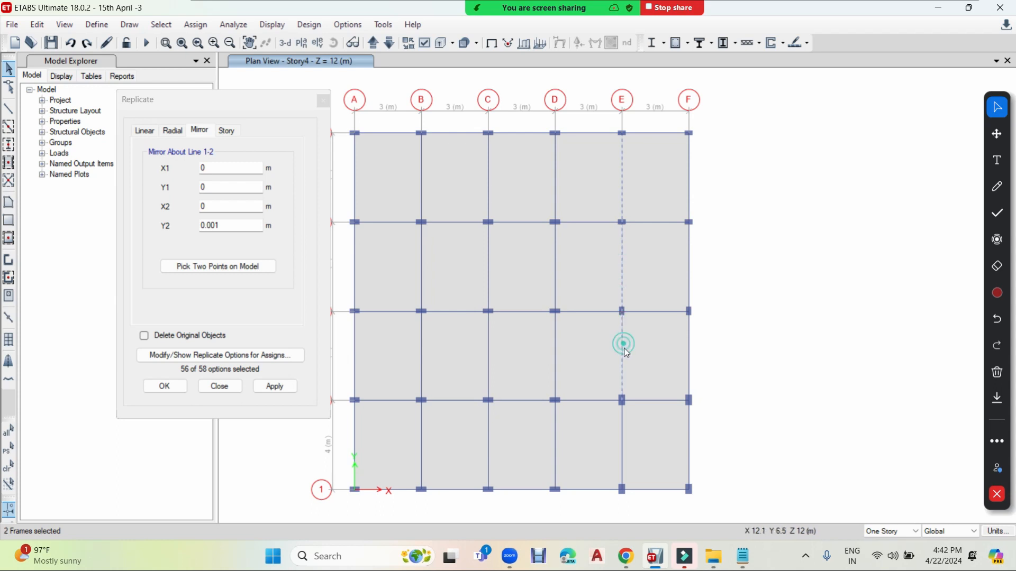
click(623, 456)
click(228, 268)
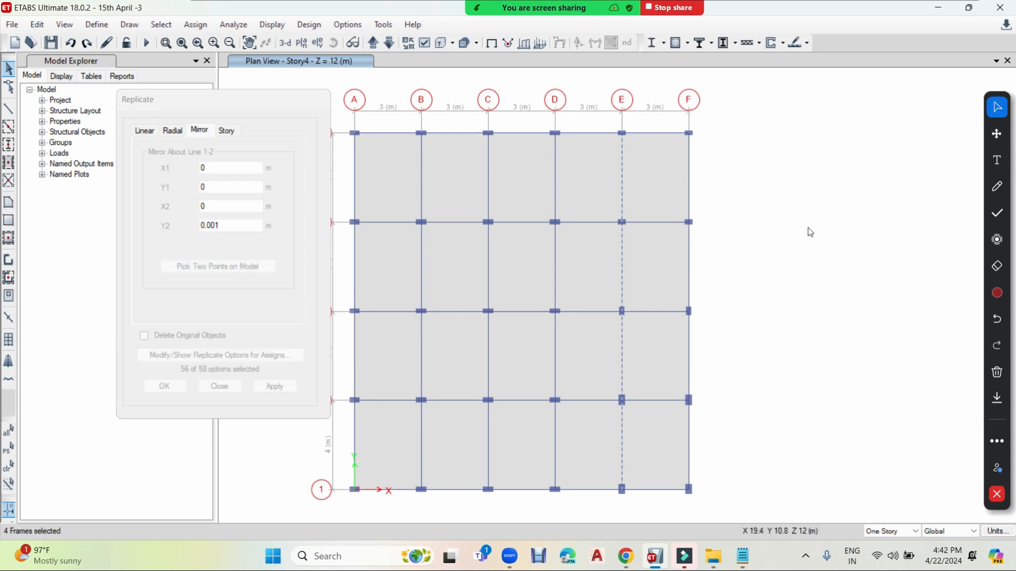
click(692, 136)
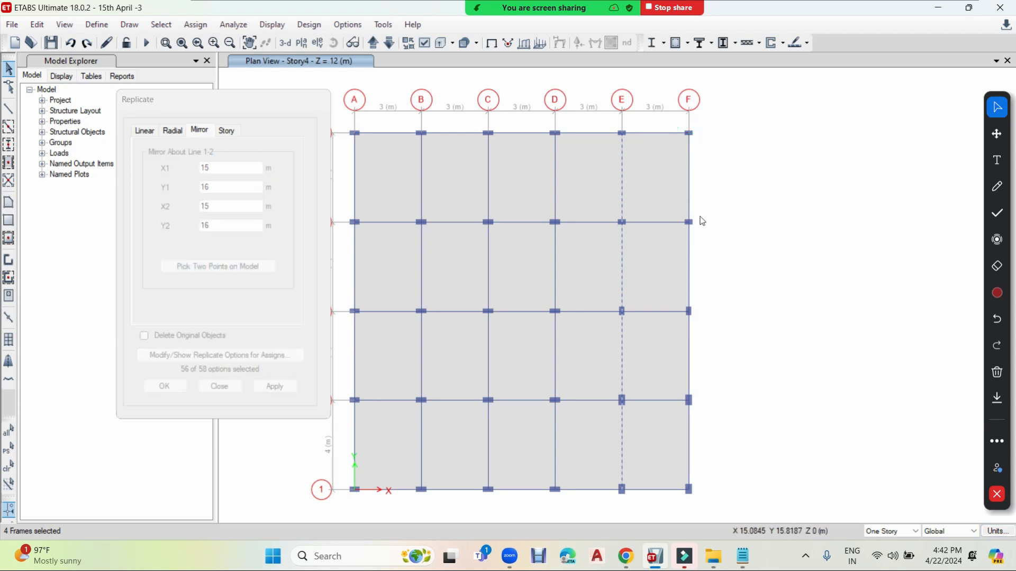
click(694, 492)
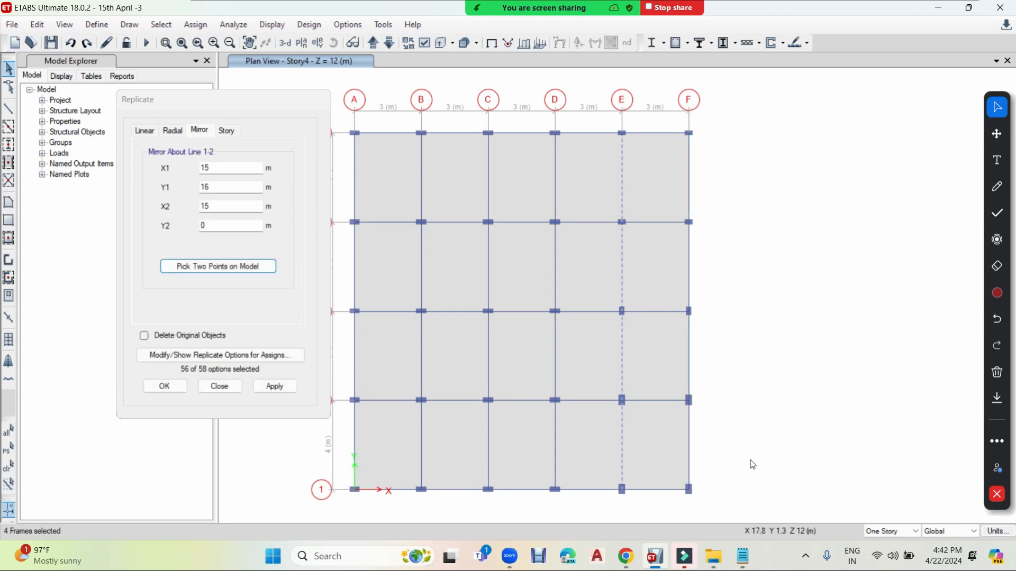
click(275, 386)
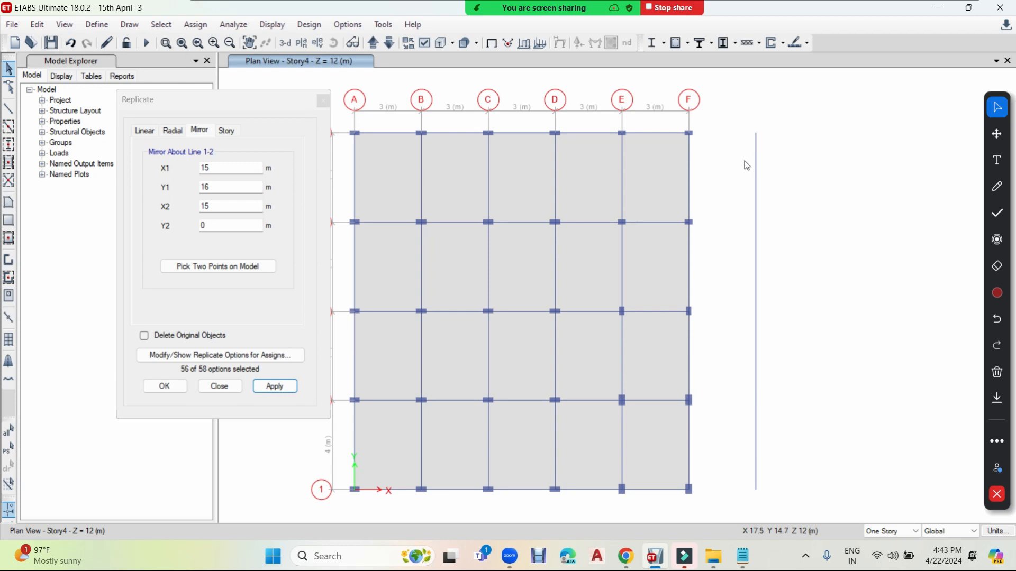
Draw a dimension line from the F-5 grid intersection to the end of the mirrored beam line
click(128, 26)
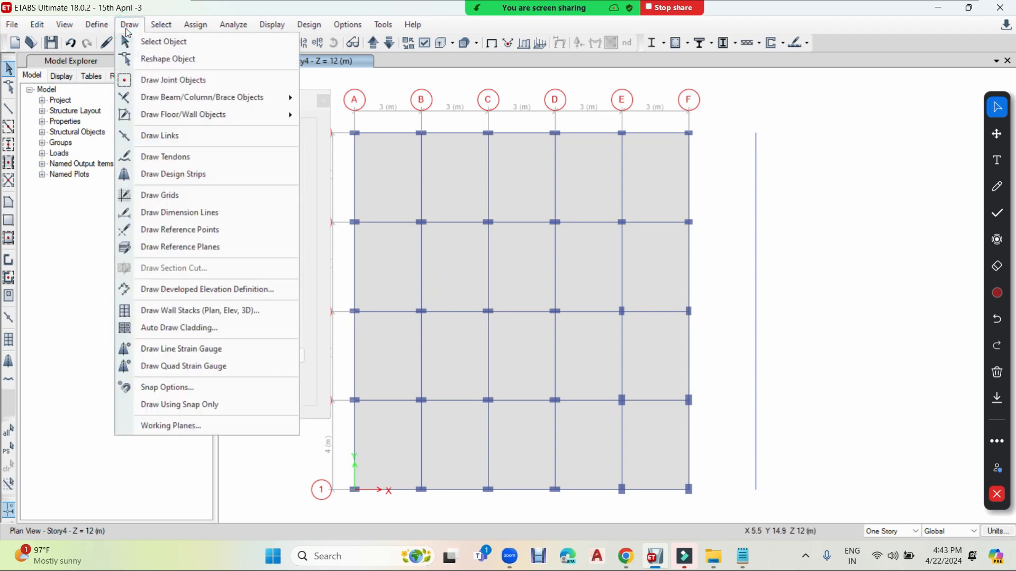
click(180, 212)
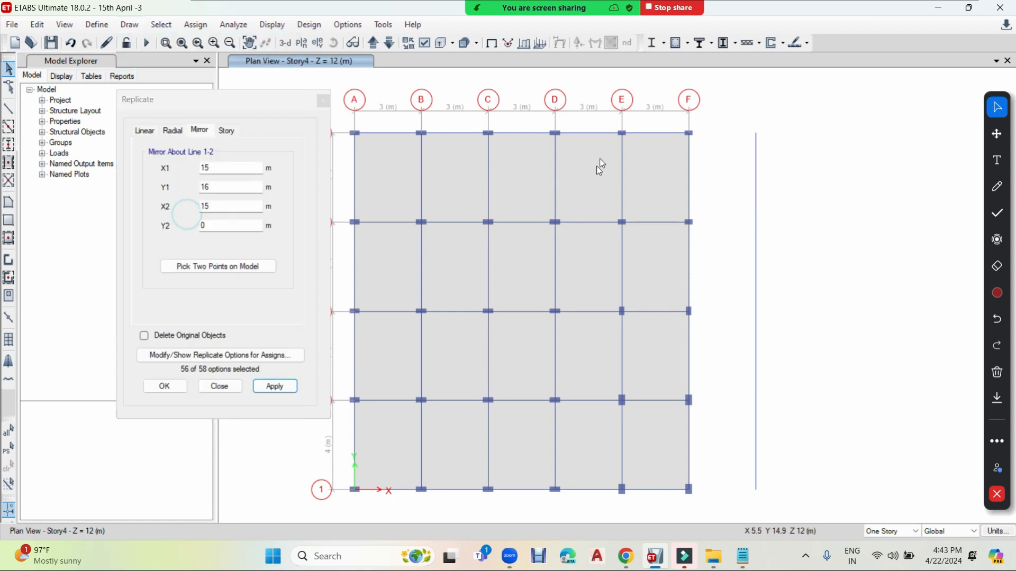
click(688, 134)
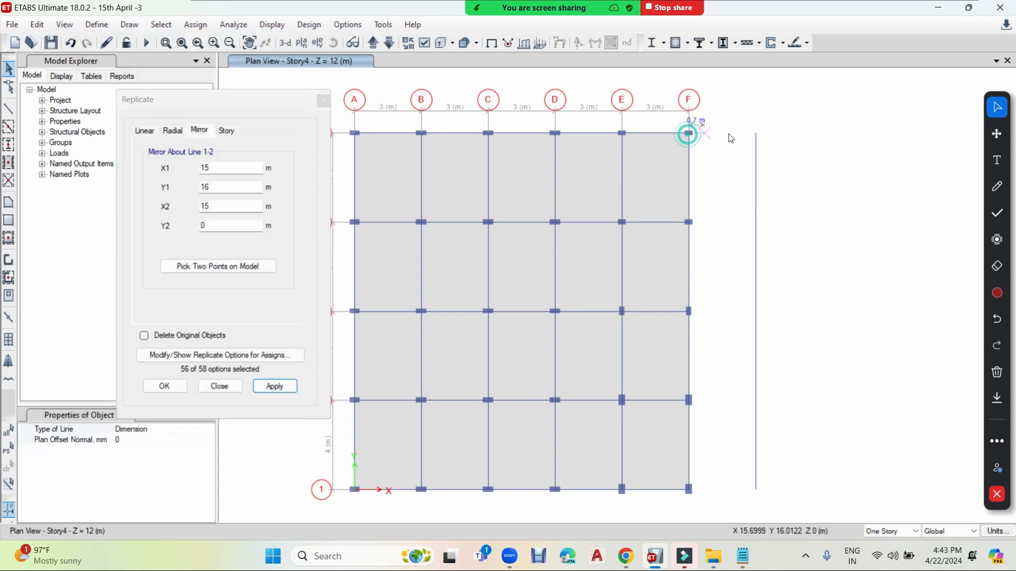
click(755, 135)
click(794, 148)
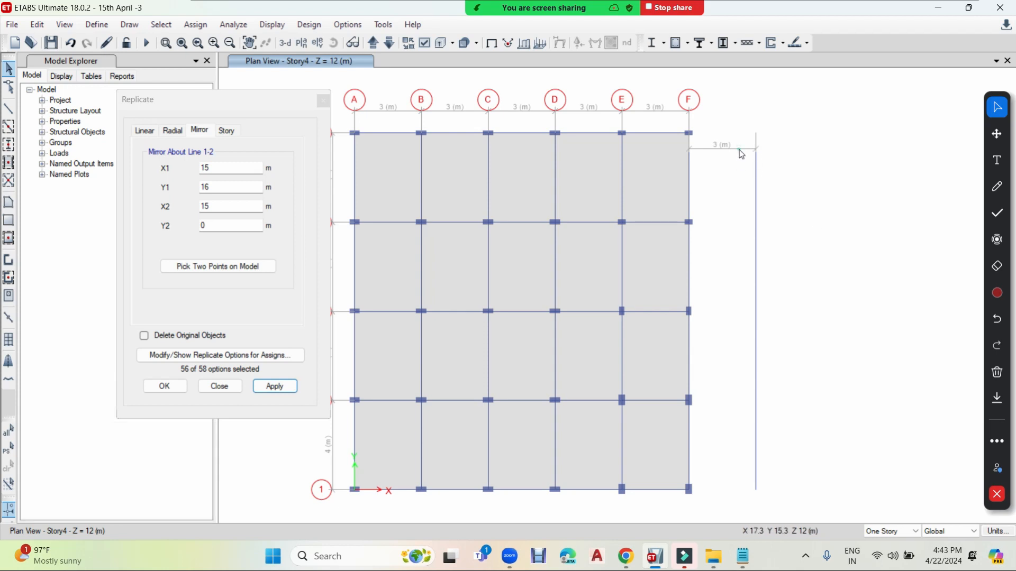
Undo the dimension line and remove the mirrored beams beyond grid line F
key(ctrl+z)
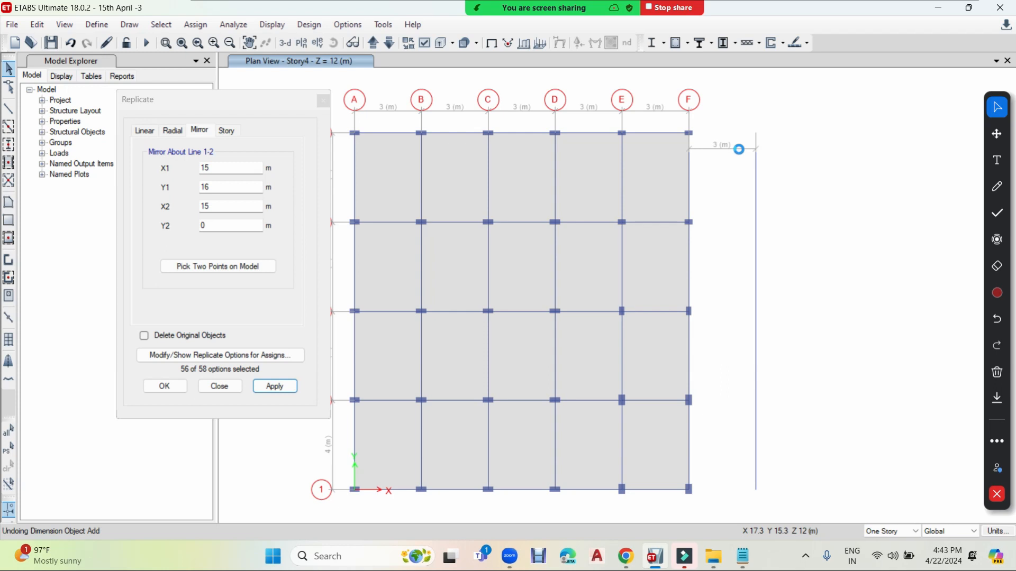
drag(772, 117, 738, 495)
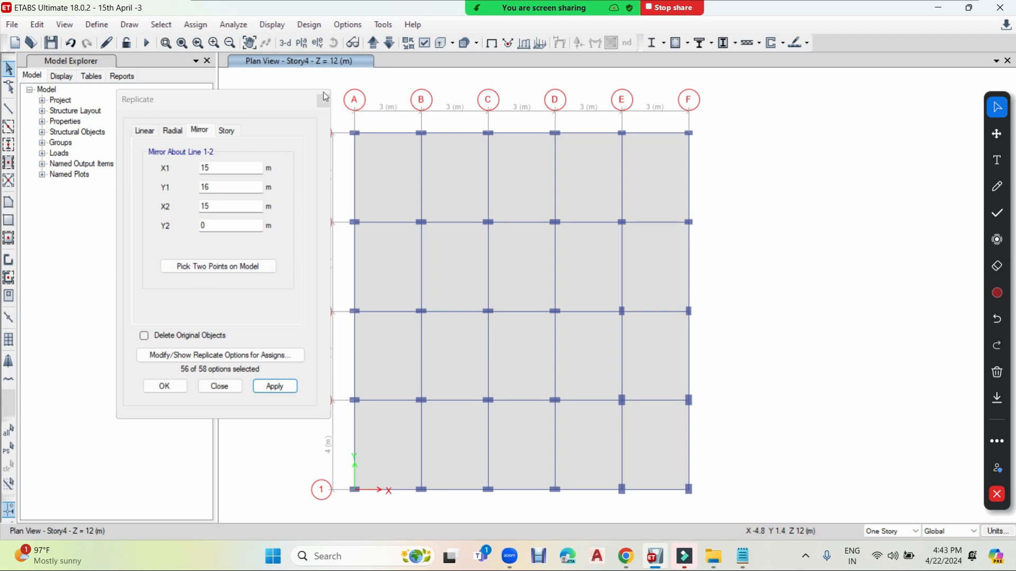
click(301, 43)
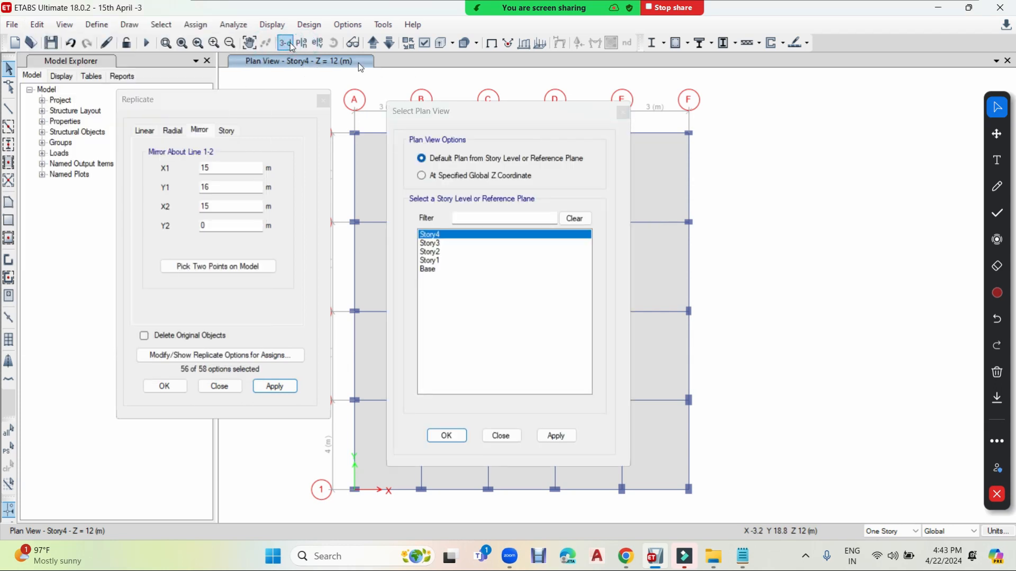
click(622, 112)
click(285, 42)
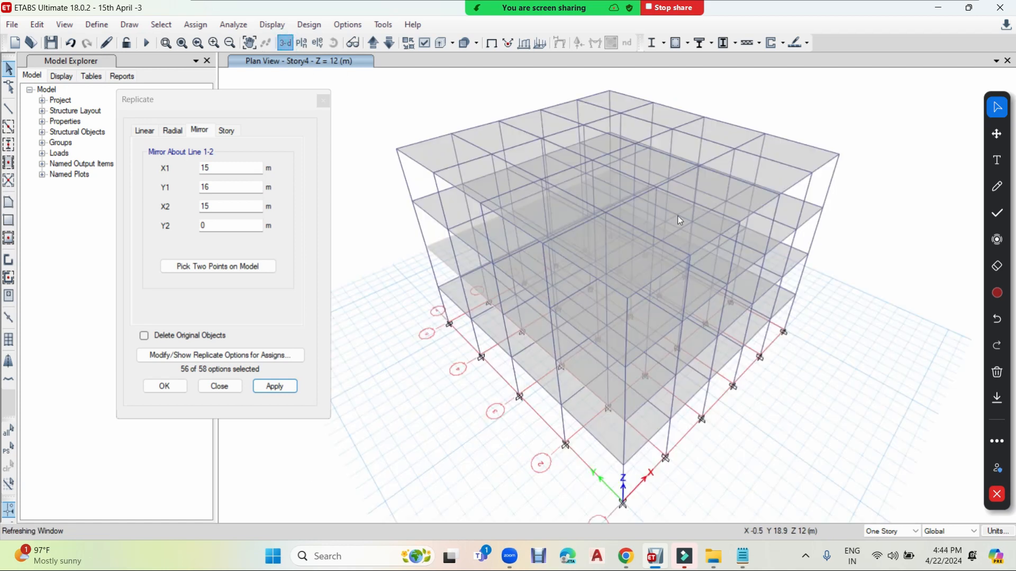
middle_drag(759, 219, 758, 227)
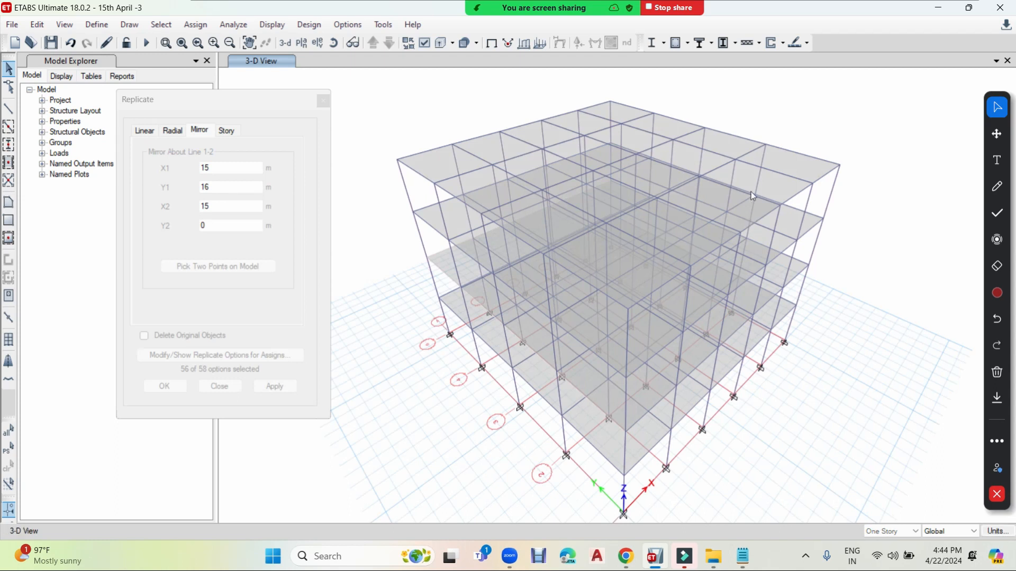
click(300, 44)
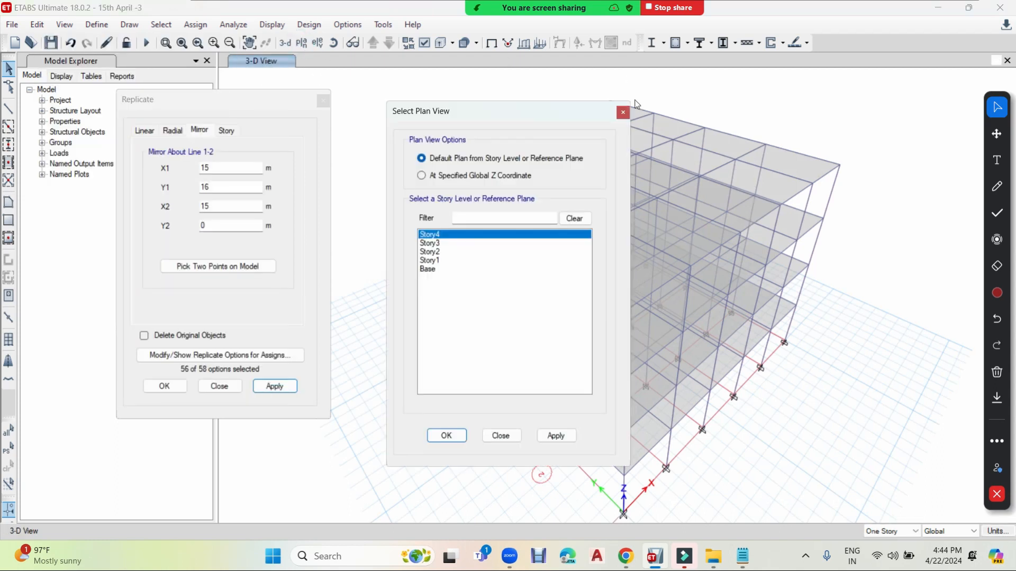
click(623, 112)
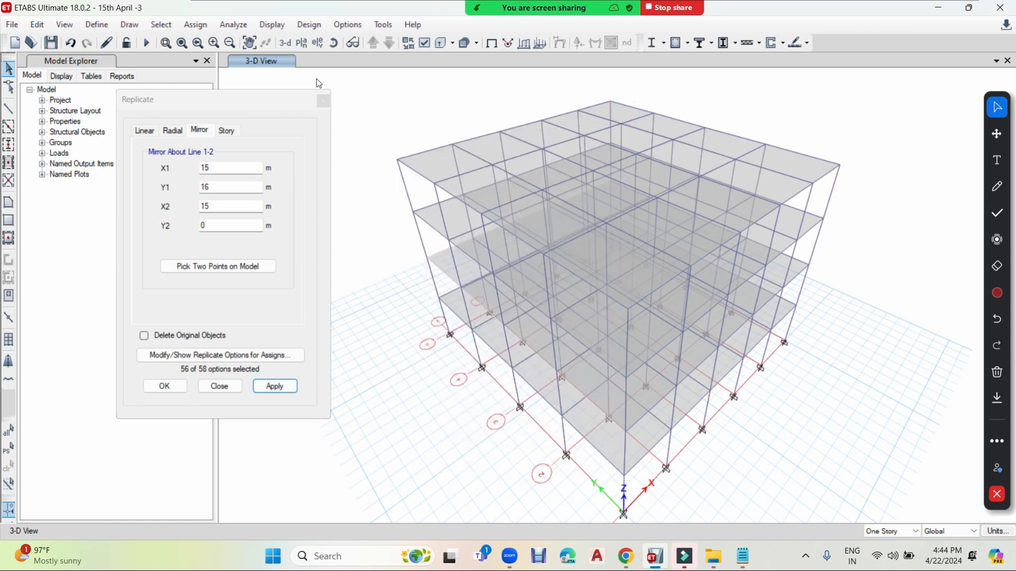
click(996, 61)
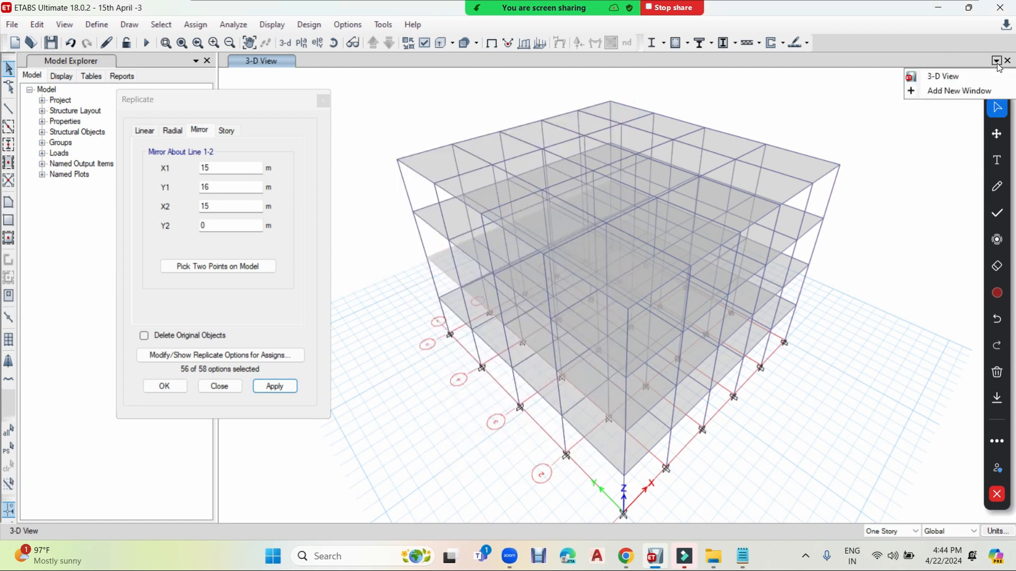
click(966, 79)
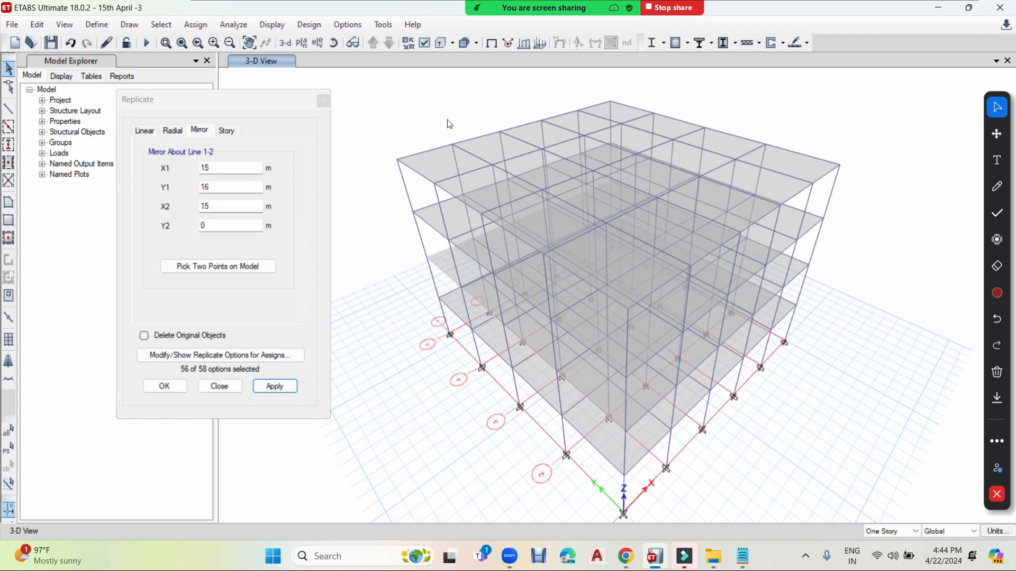
click(997, 62)
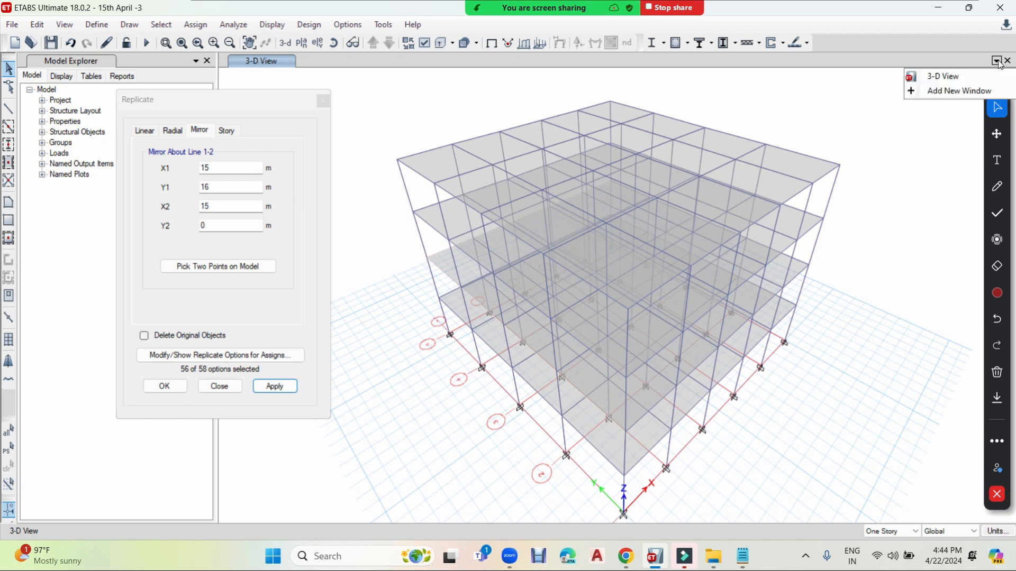
click(932, 76)
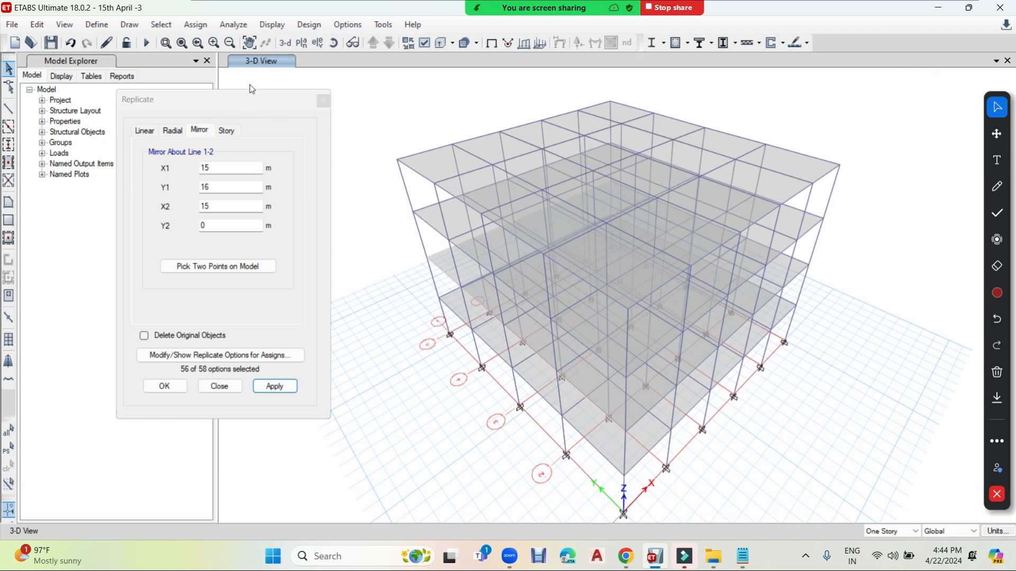
Show the Story4 plan view, add a second window with the 3-D view beside it, and move the Replicate dialog off the plan
click(299, 49)
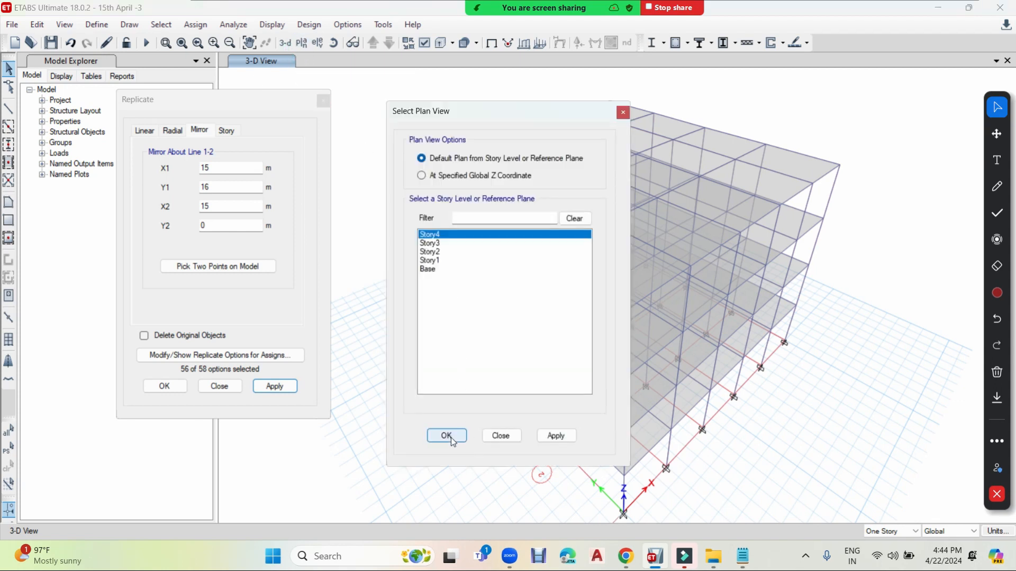
click(451, 436)
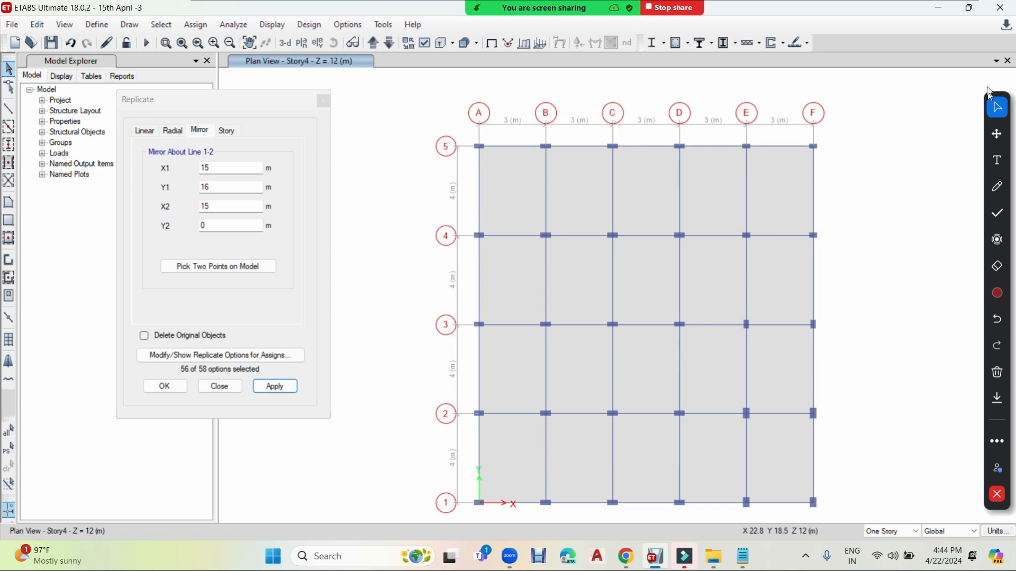
click(996, 60)
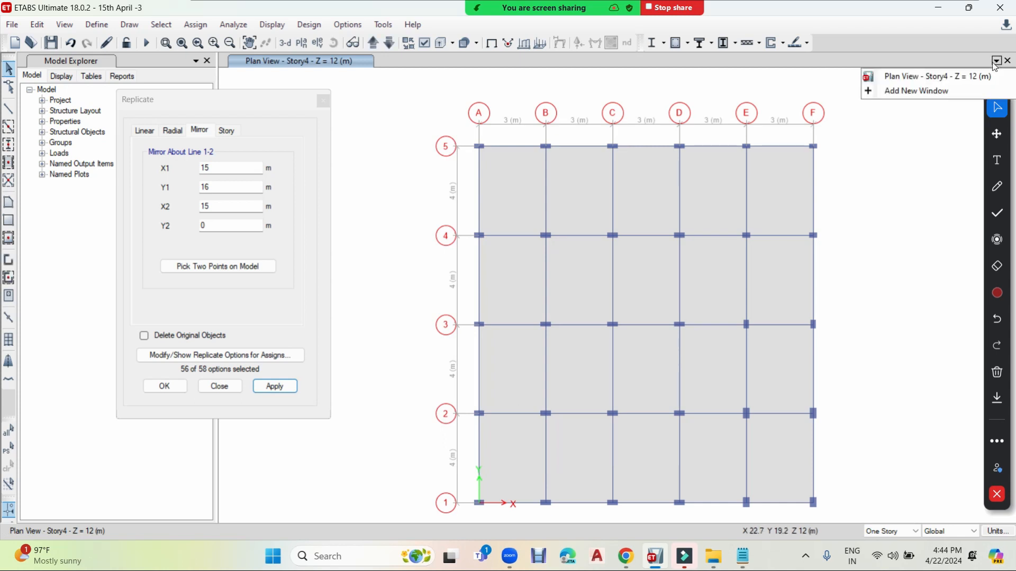
click(939, 85)
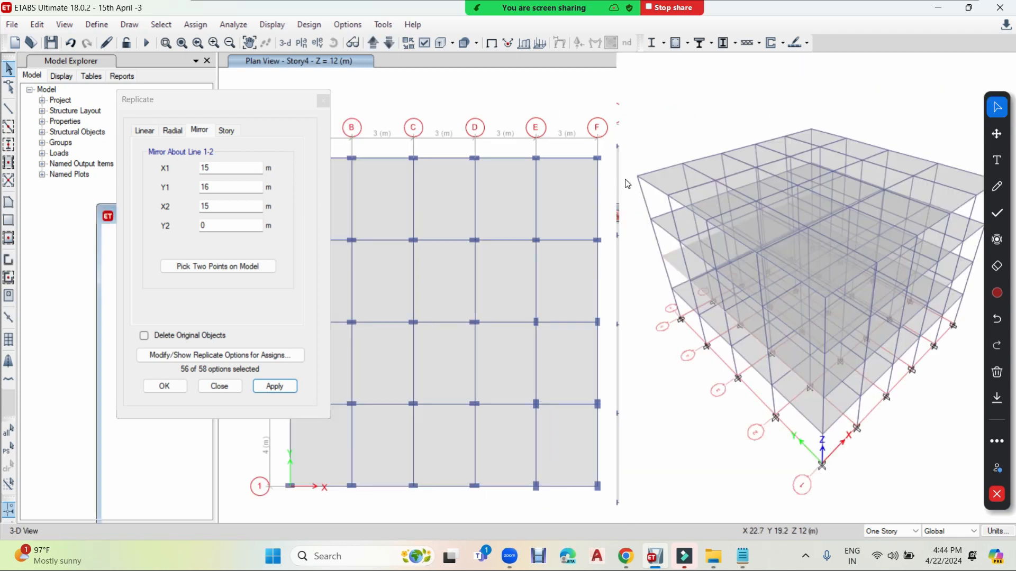
drag(256, 103, 175, 100)
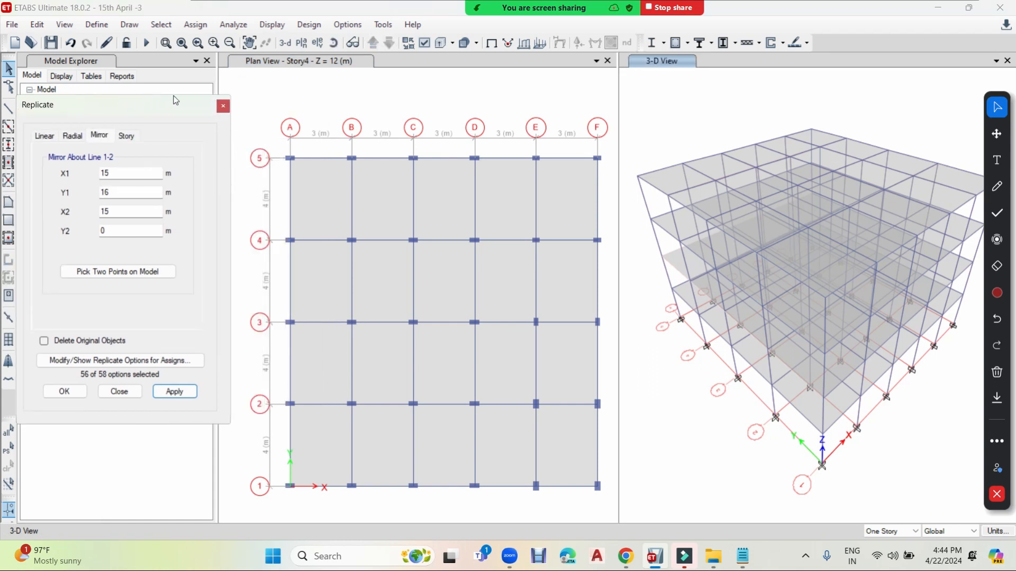
click(612, 109)
drag(612, 110, 261, 497)
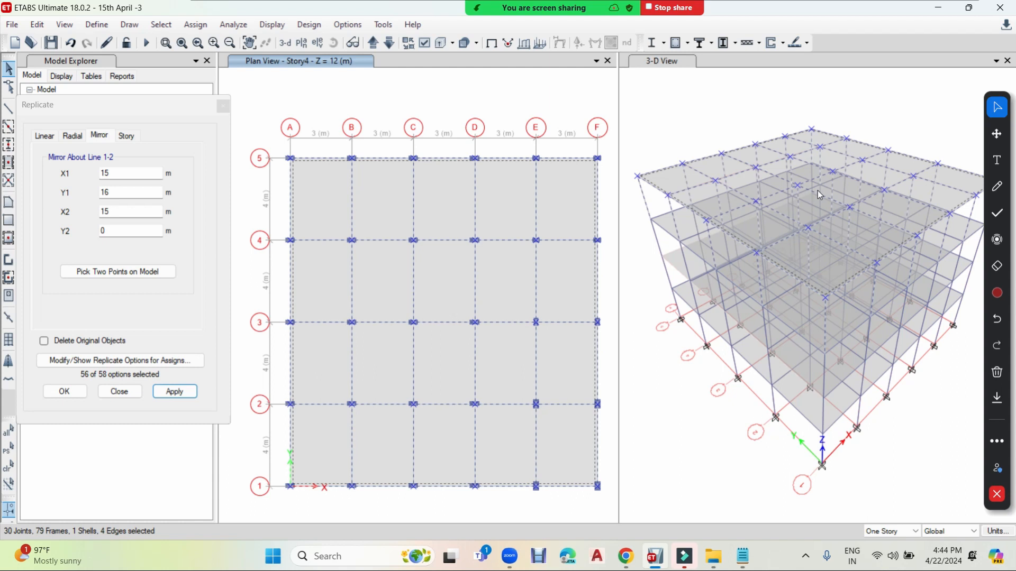
click(125, 136)
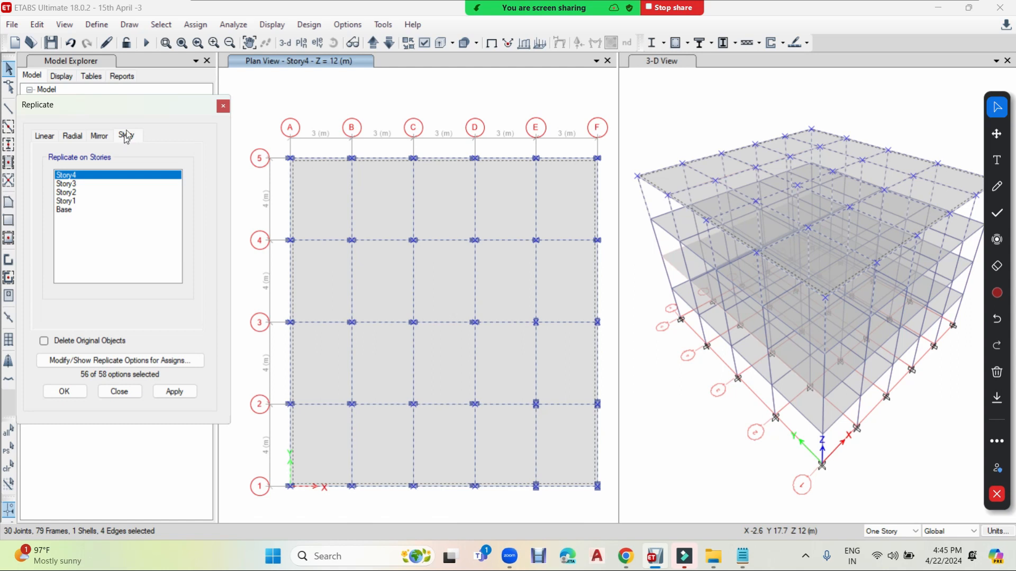
click(223, 107)
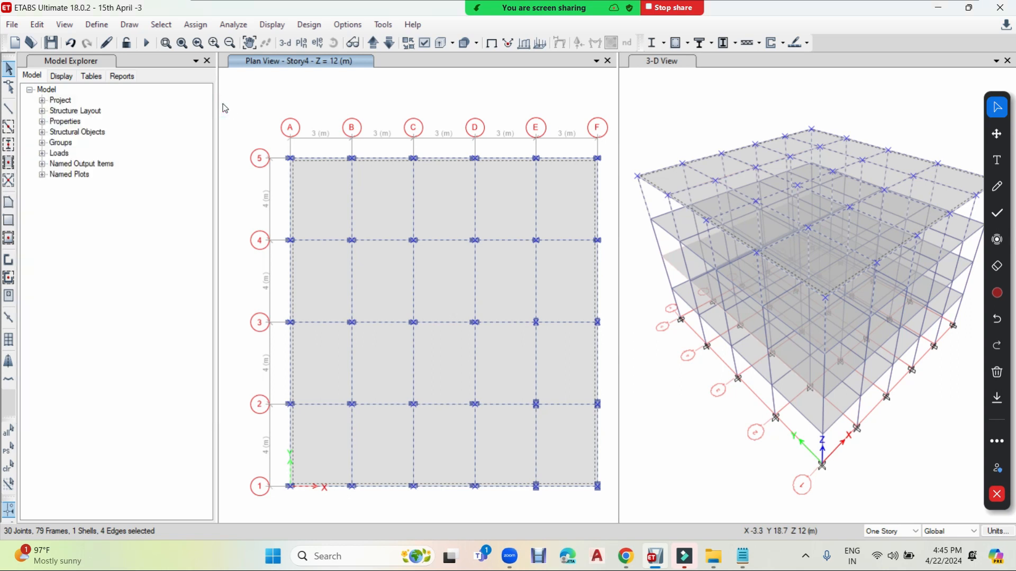
Add two stories, Story5 and Story6, above Story4 in the story and grid system data and refresh the view
right_click(268, 100)
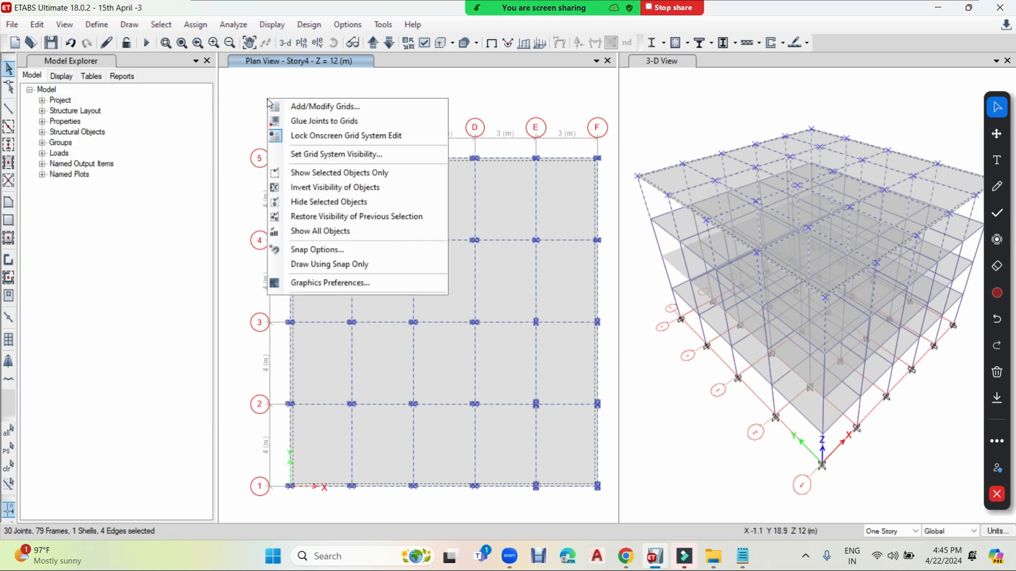
click(324, 107)
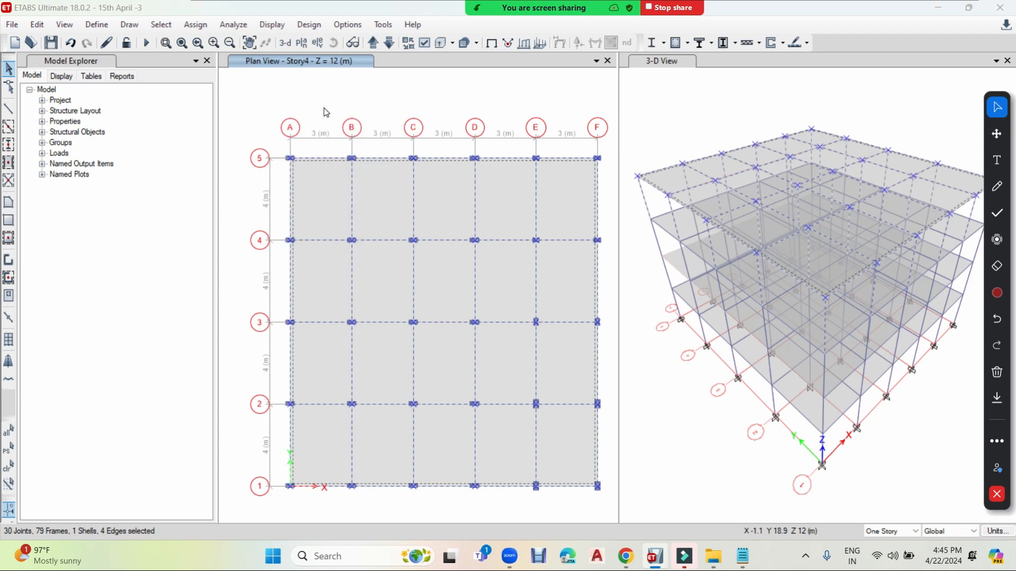
drag(427, 84, 299, 89)
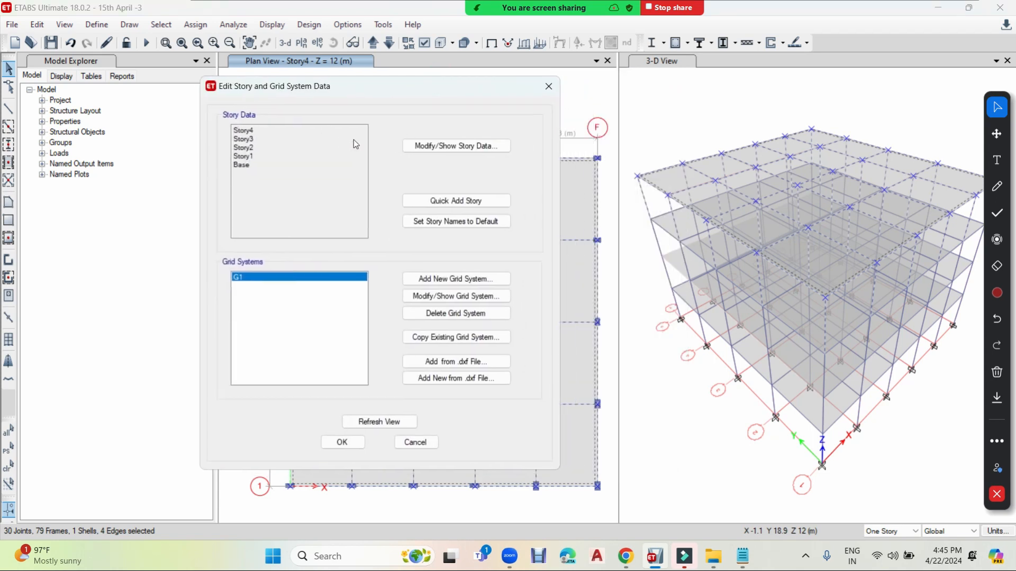
click(452, 200)
click(452, 200)
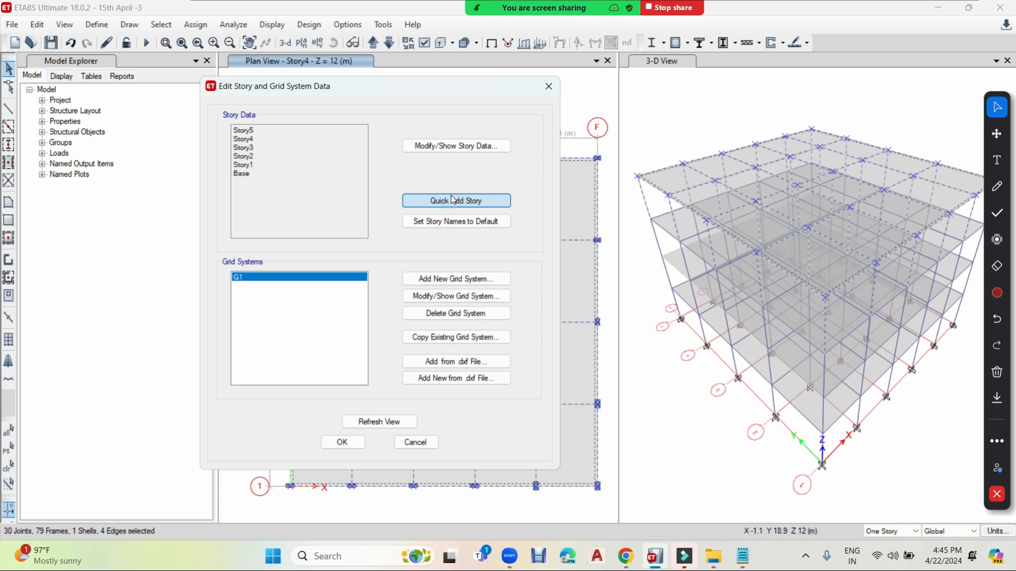
click(395, 423)
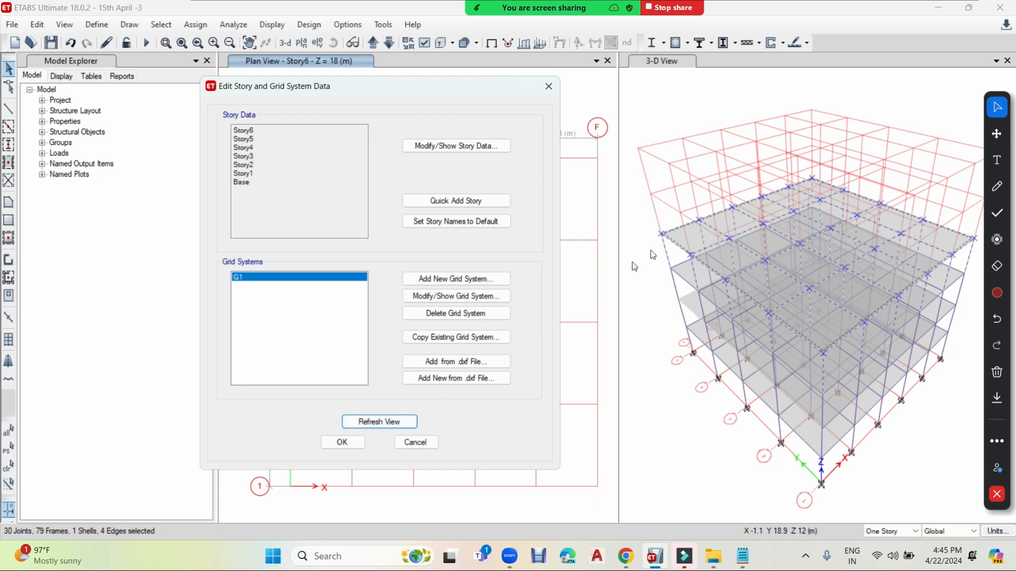
click(342, 443)
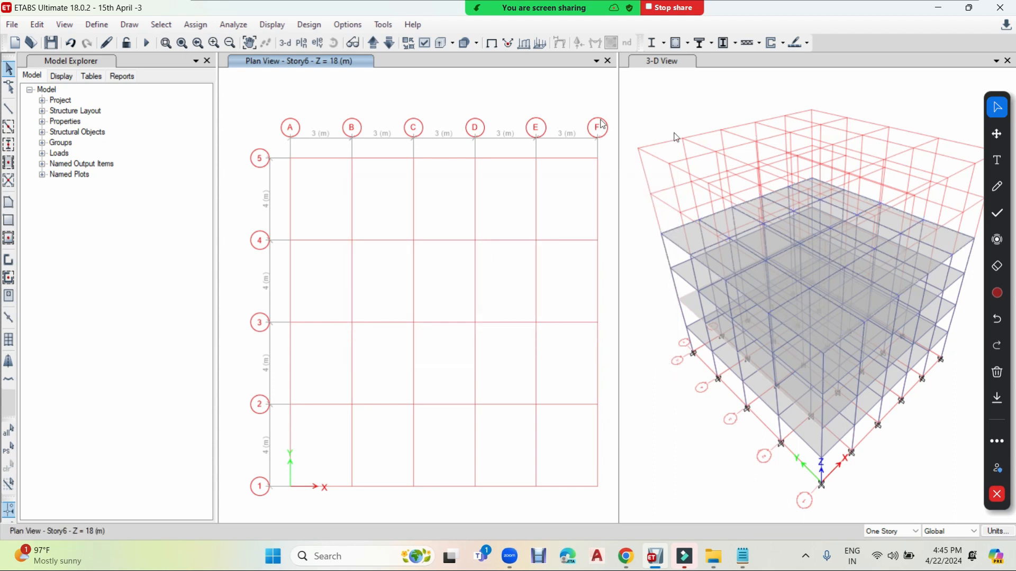
Select all objects on the Story4 plan and replicate them by story onto Story5 and Story6
click(394, 45)
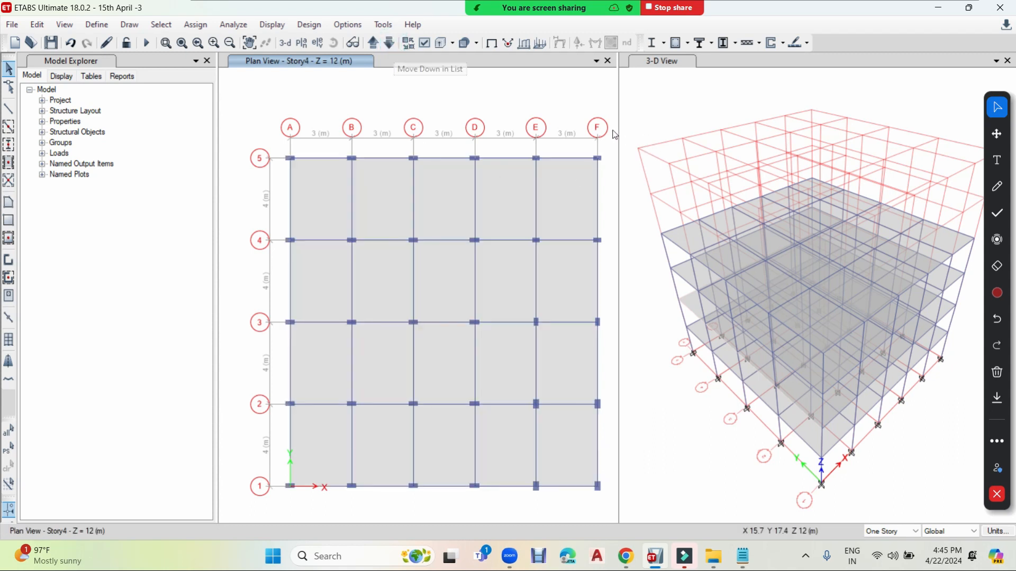
drag(610, 107, 253, 502)
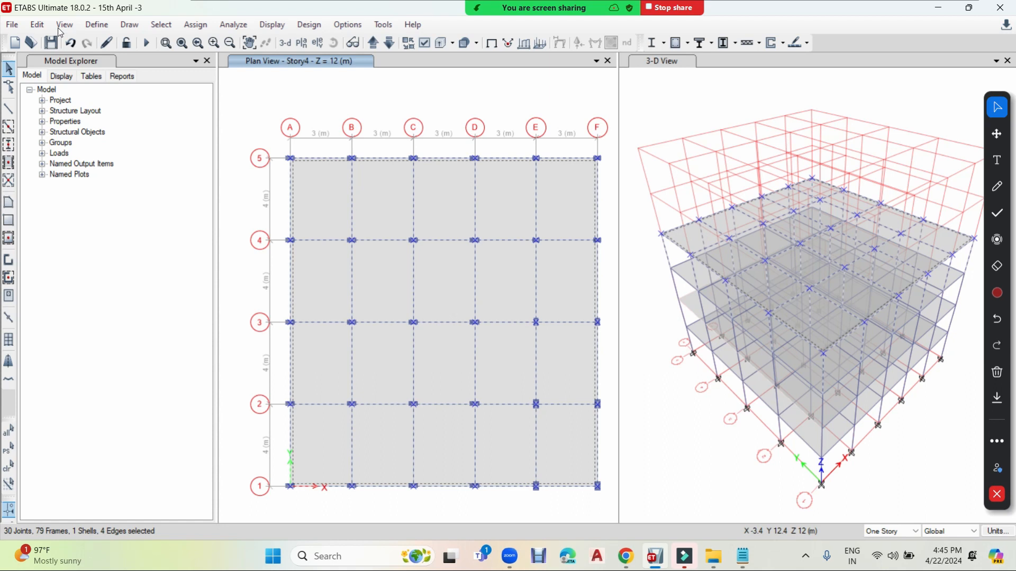
click(38, 24)
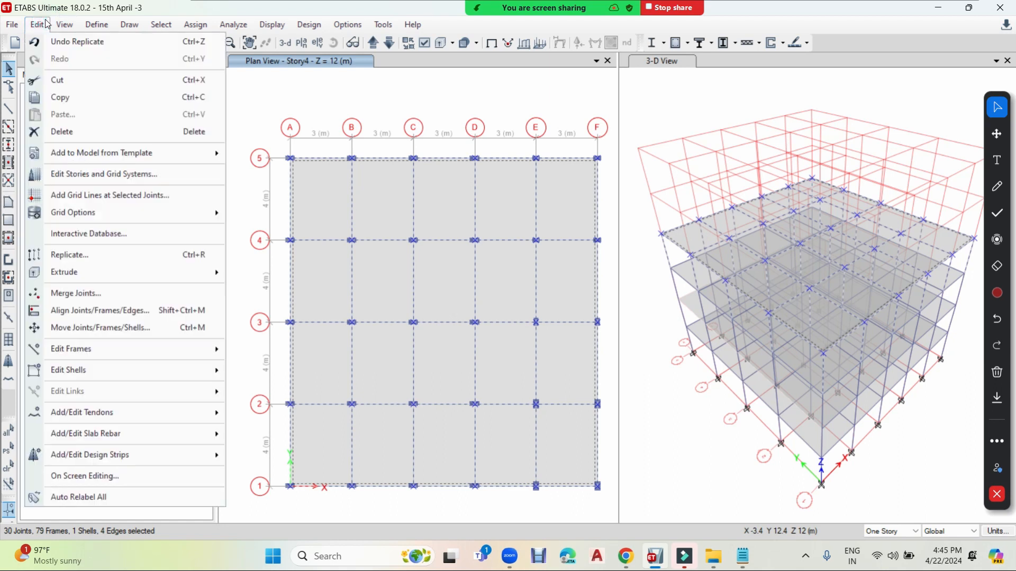
click(61, 256)
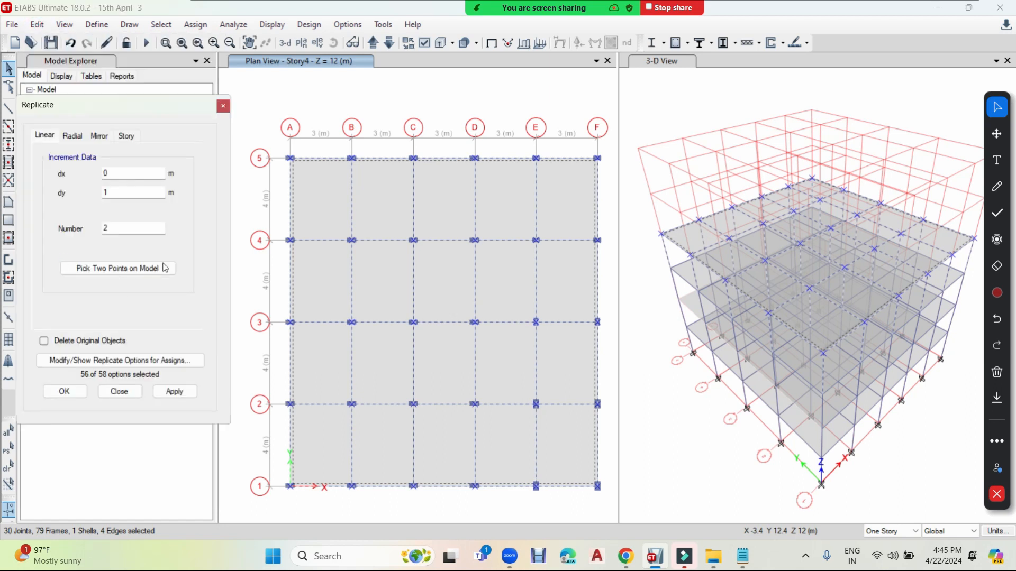
click(126, 138)
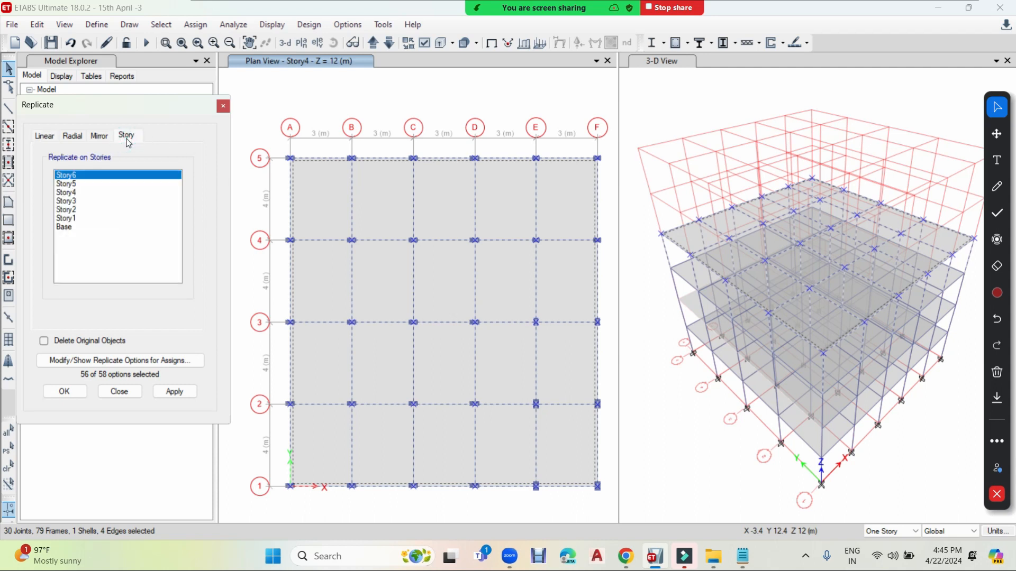
ctrl+click(77, 184)
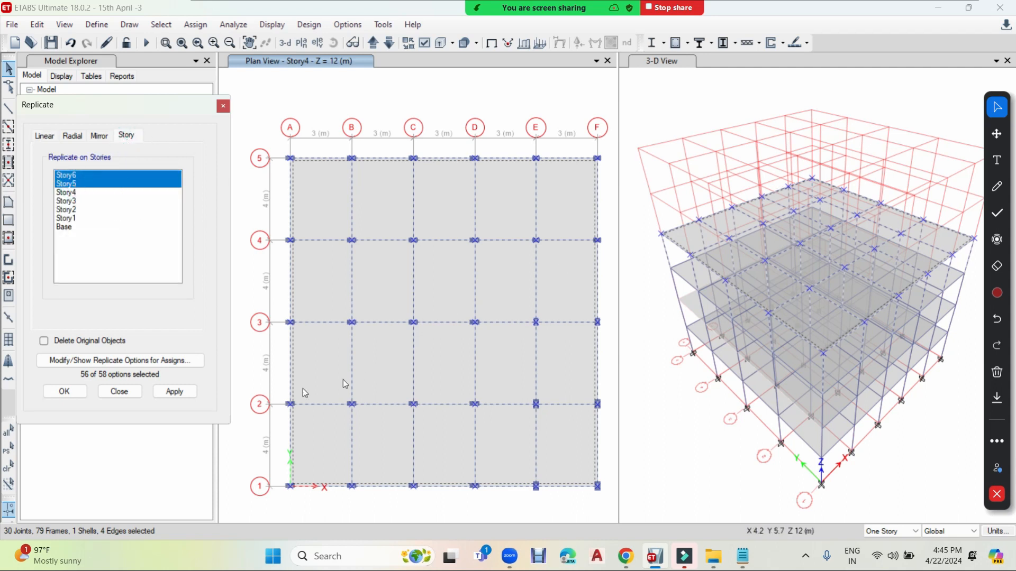
click(180, 394)
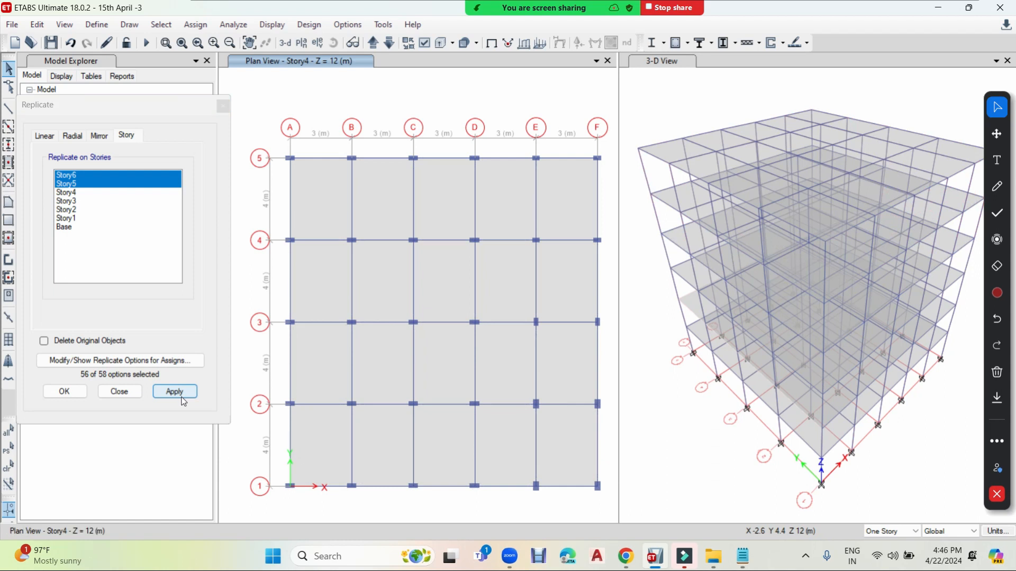
click(79, 391)
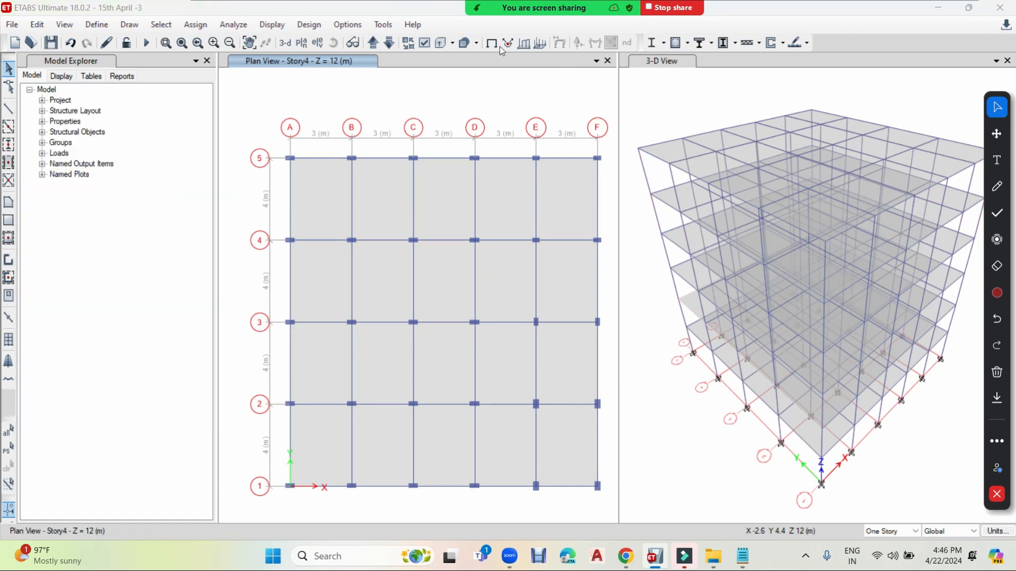
Display the 3-D view with extruded frame sections
click(684, 64)
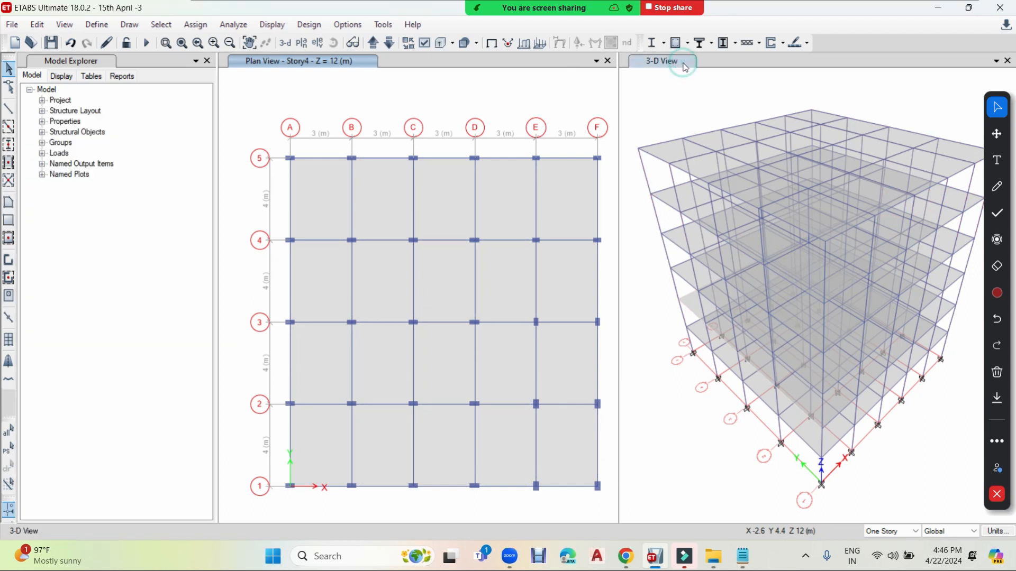
click(438, 43)
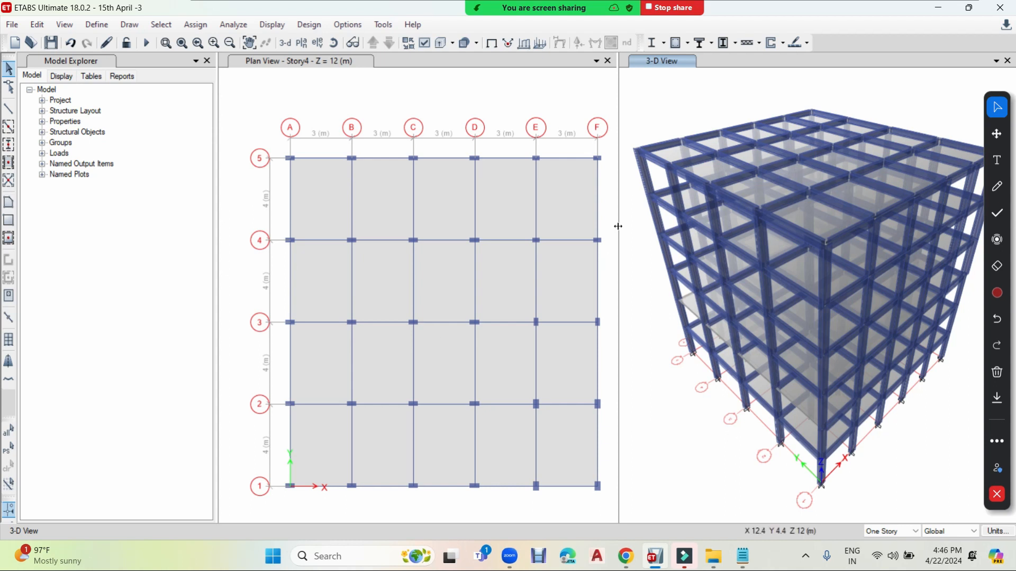
Turn off the extruded frame section display in the 3-D view
click(37, 25)
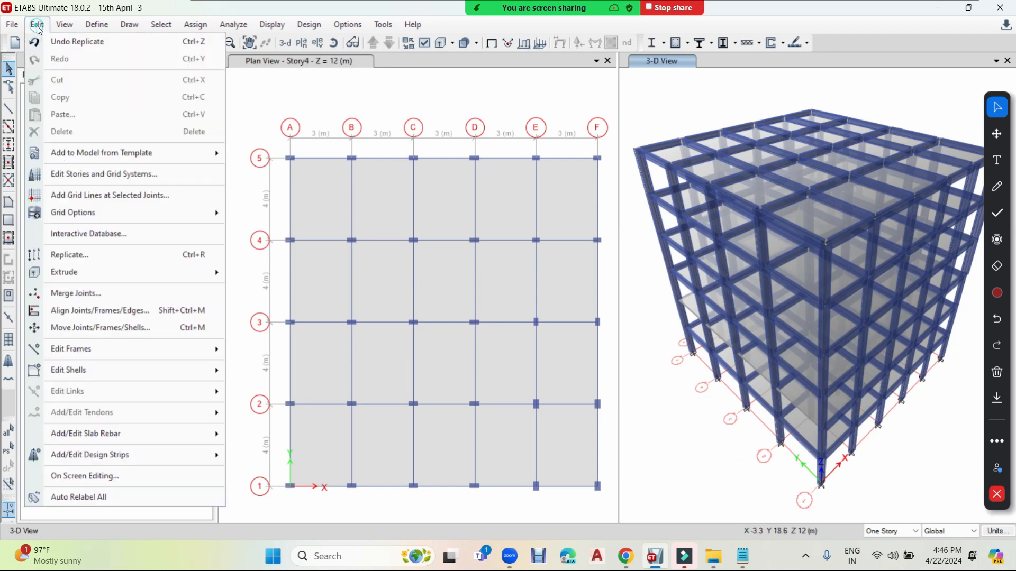
mouse_move(74, 276)
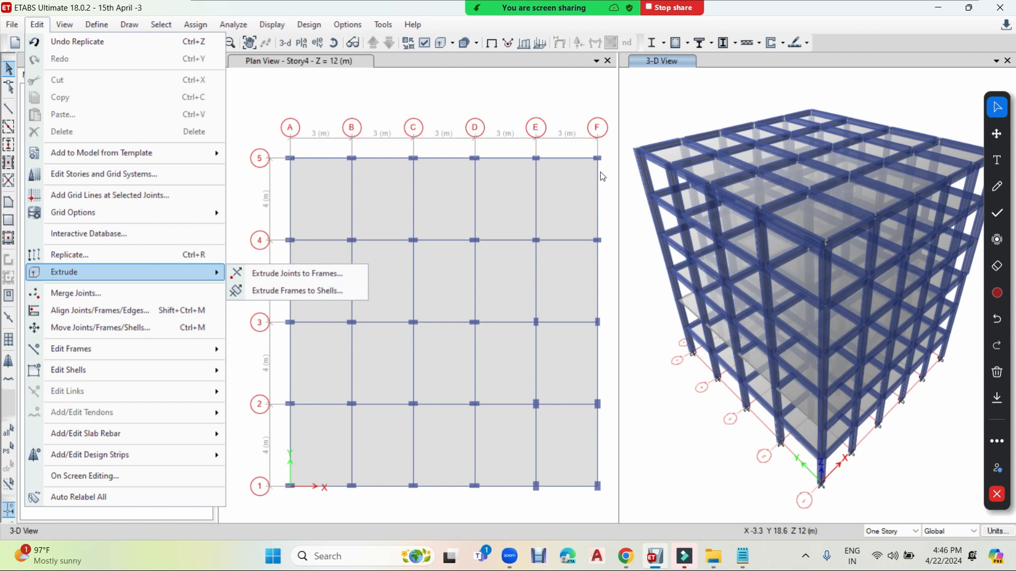
click(441, 45)
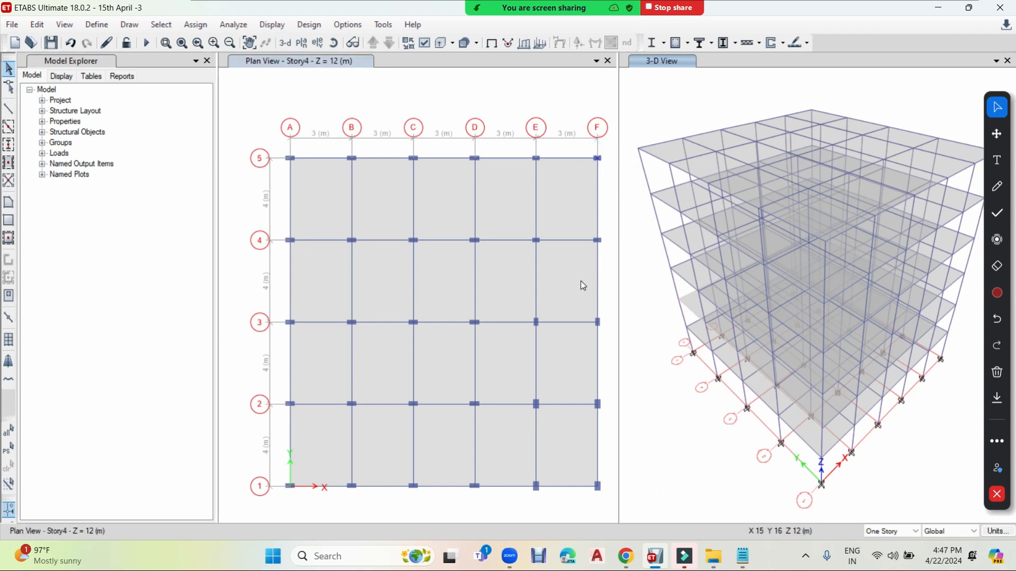
Move the plan view up from Story4 to Story6
click(598, 158)
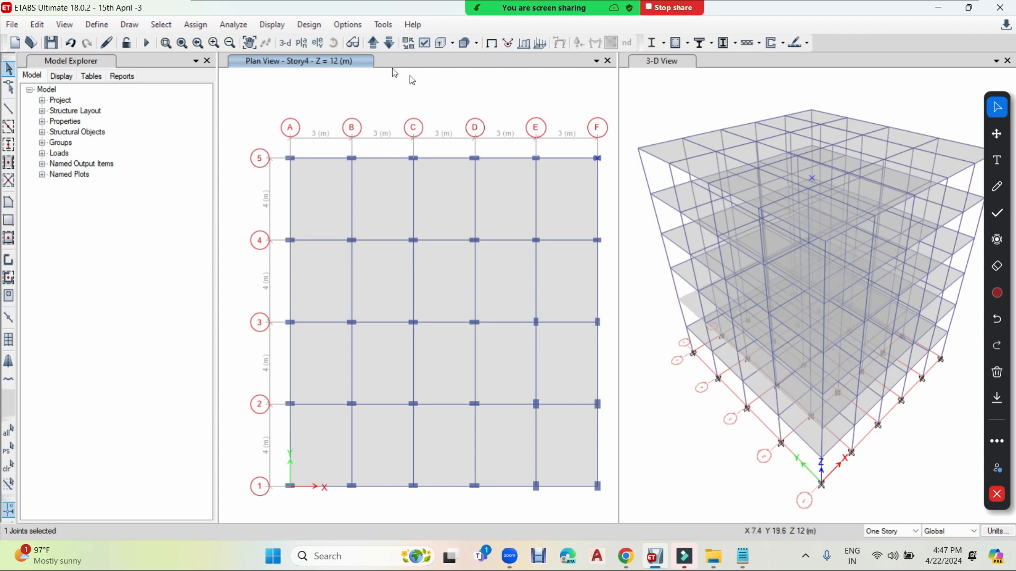
click(373, 45)
click(372, 45)
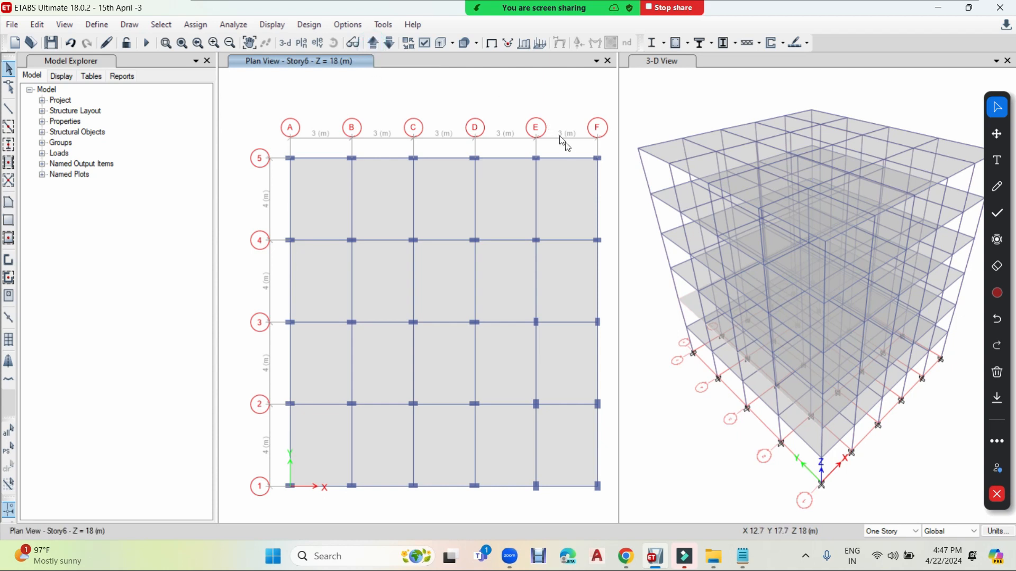
Extrude the Story6 joint at grid F-5 into frames linearly with dx 1 m, dy 0 m and number 4
click(598, 159)
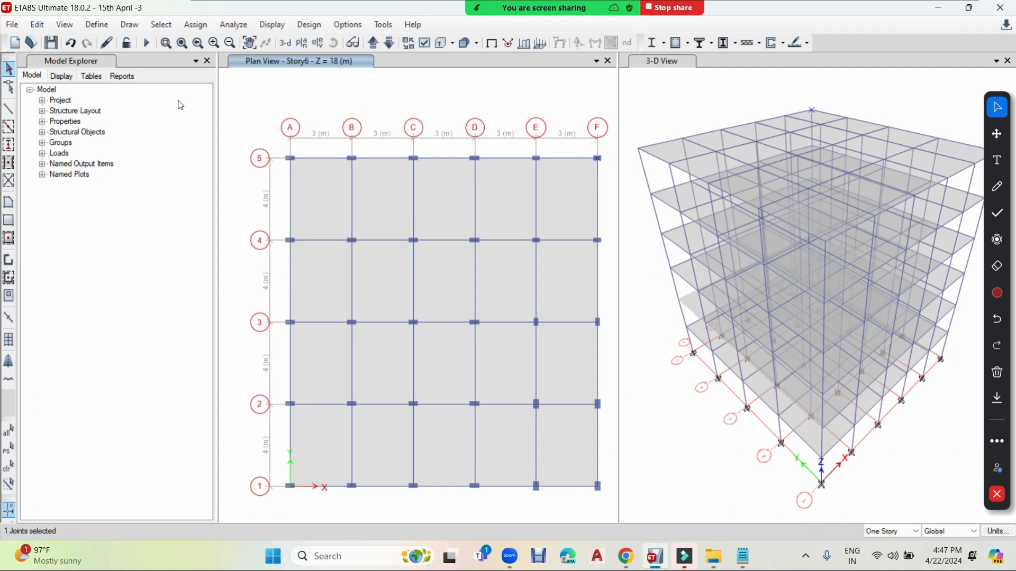
click(35, 26)
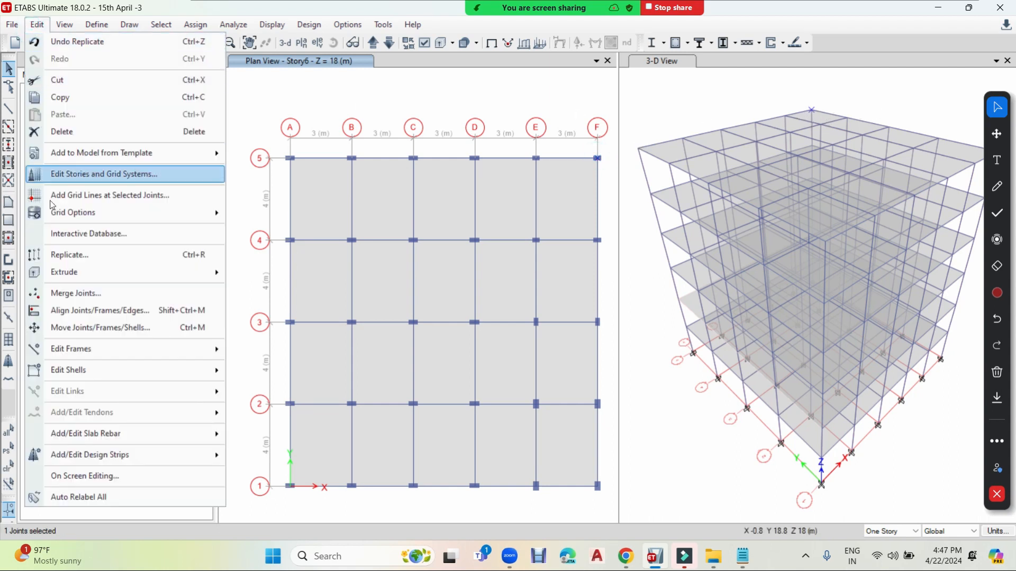
mouse_move(70, 280)
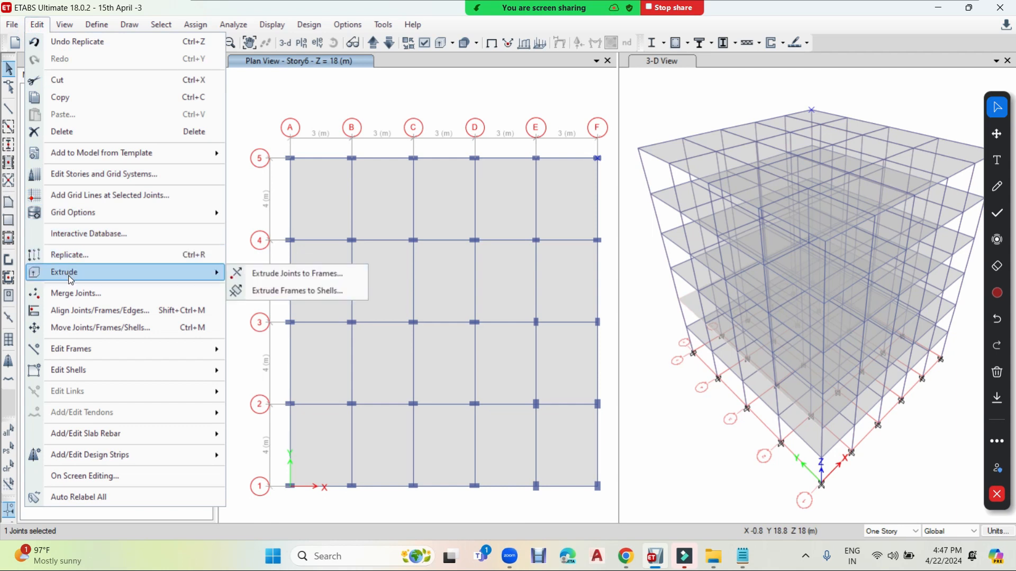
click(333, 274)
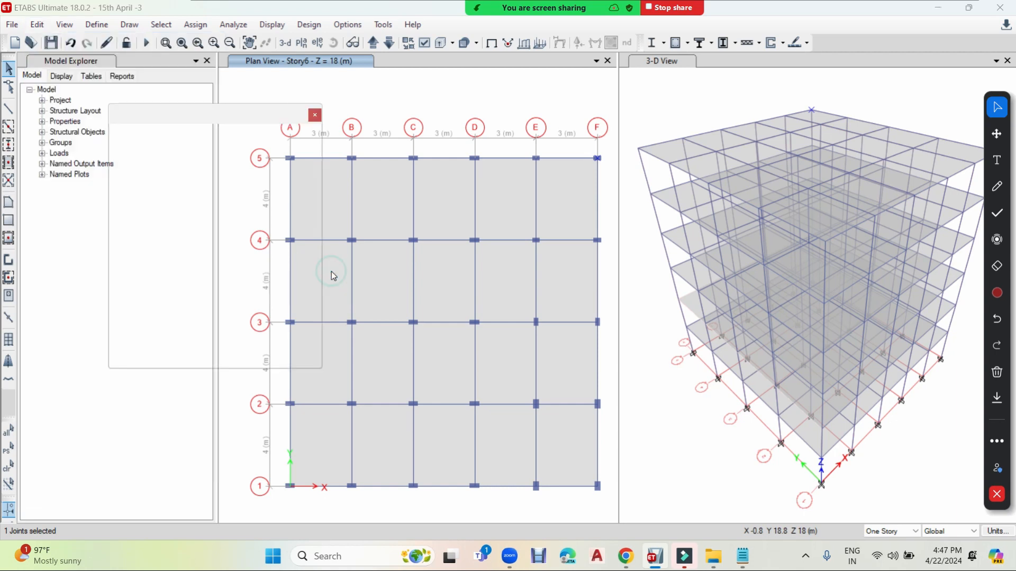
drag(519, 163, 186, 92)
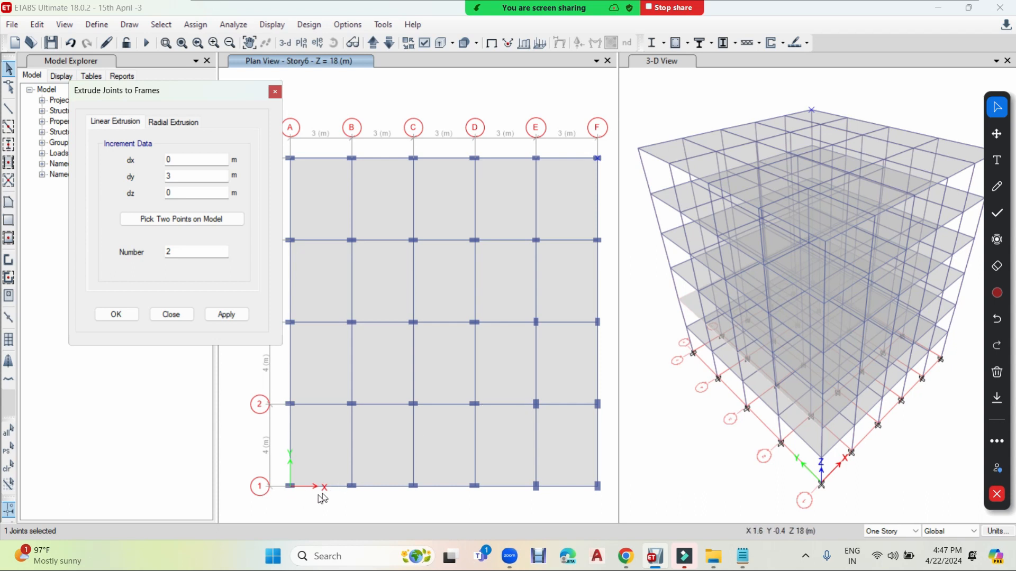
double_click(183, 173)
text(0)
double_click(192, 158)
text(1)
double_click(195, 252)
text(4)
click(223, 316)
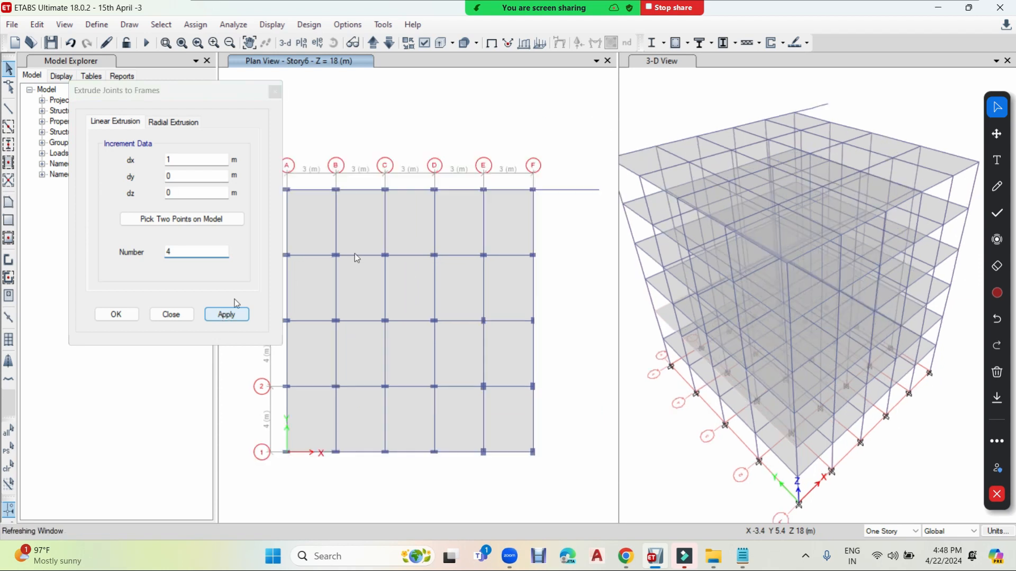
Check the extruded frame segments beyond grid F by selecting them individually, clear the selection and close the Extrude Joints to Frames dialog
click(593, 191)
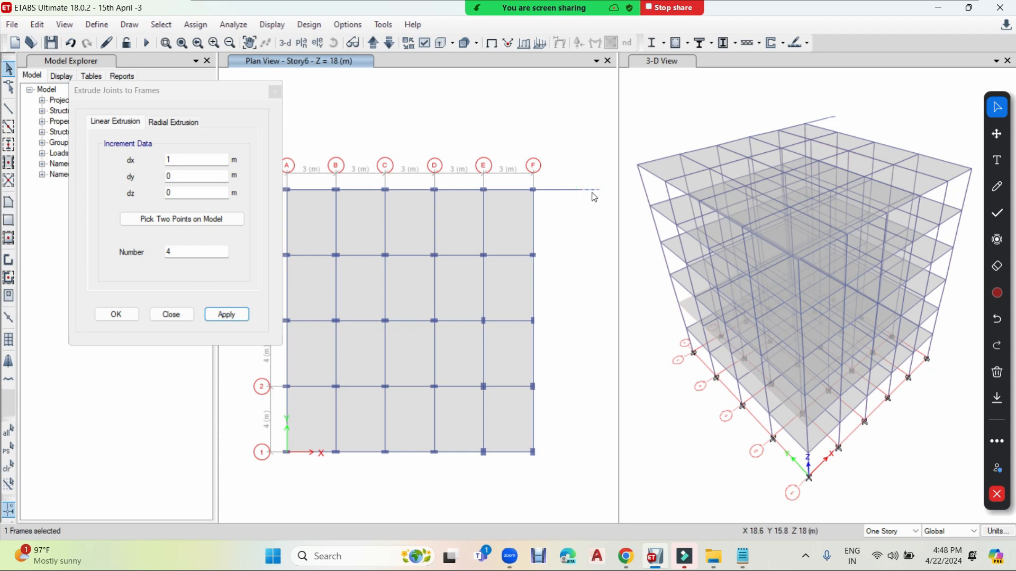
click(571, 190)
click(543, 192)
click(551, 229)
key(Escape)
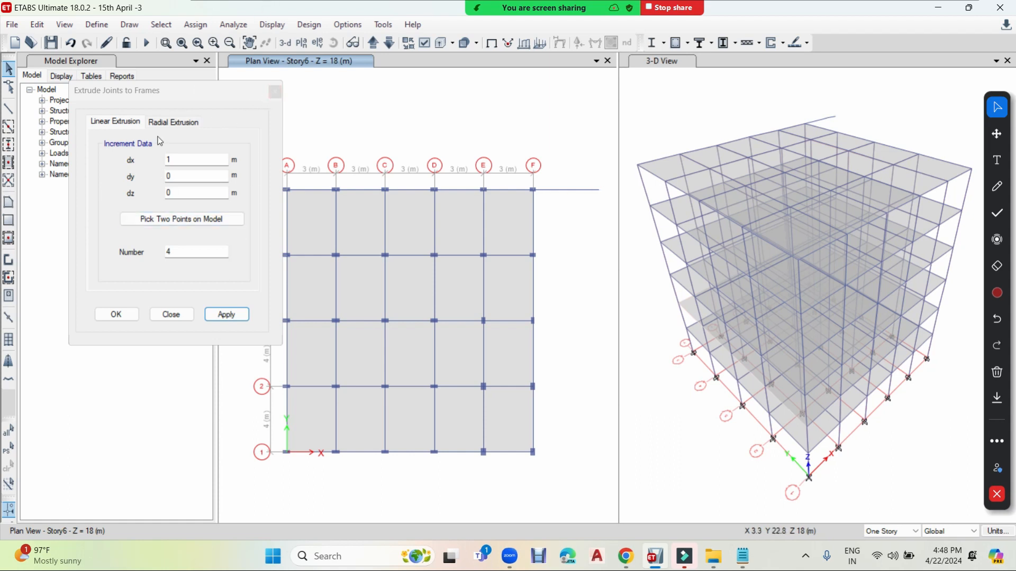
click(123, 314)
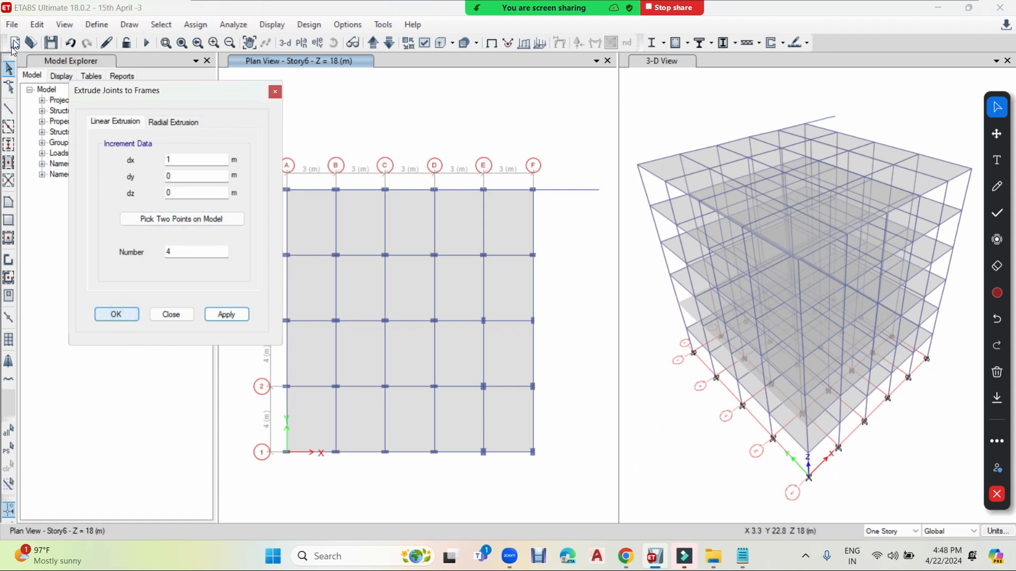
Extrude the Story6 beam on grid F between grids 4 and 5 into shells with dx 1 m, dy 0 m and number 4
click(37, 25)
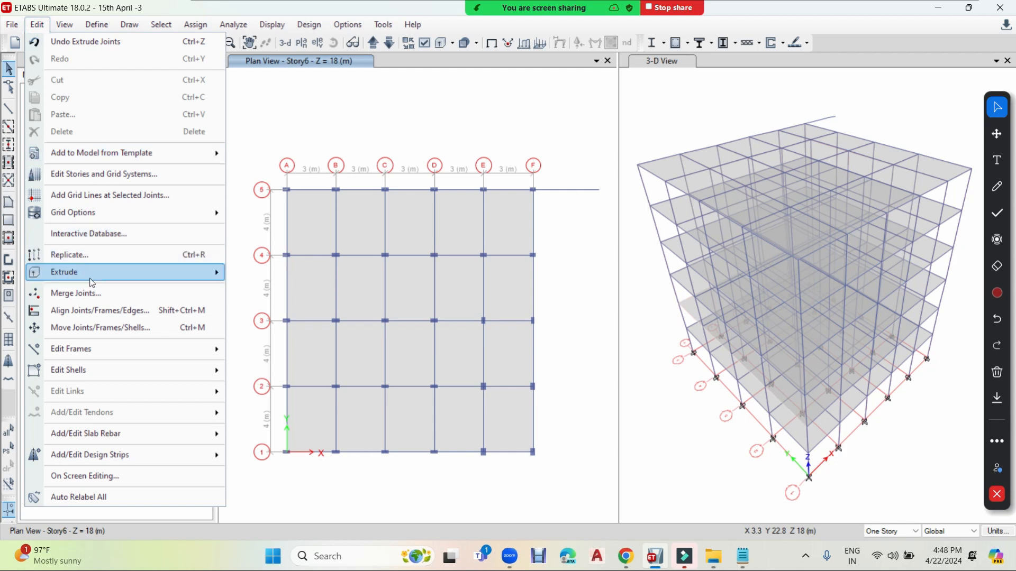
mouse_move(92, 283)
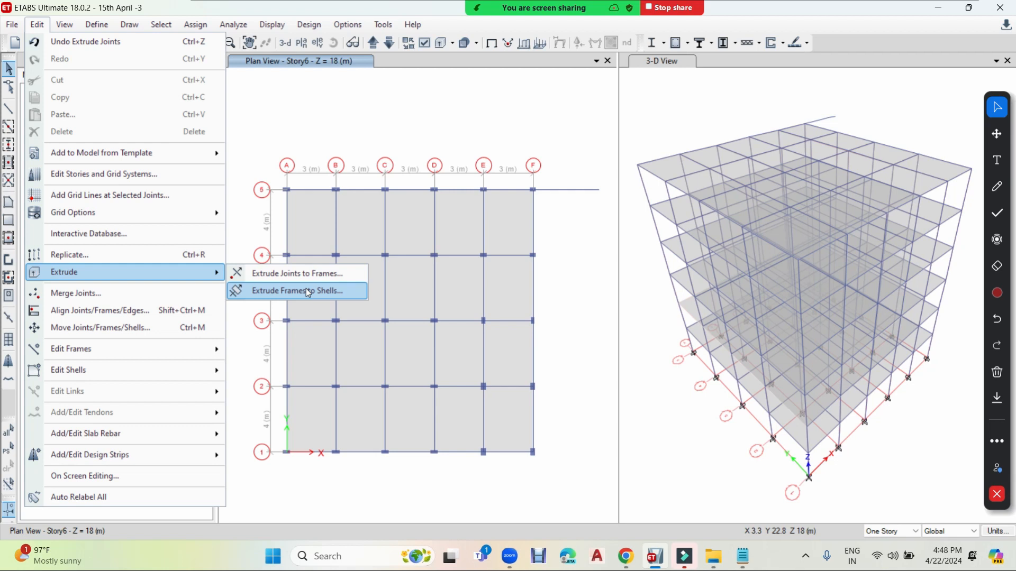
click(535, 227)
click(535, 233)
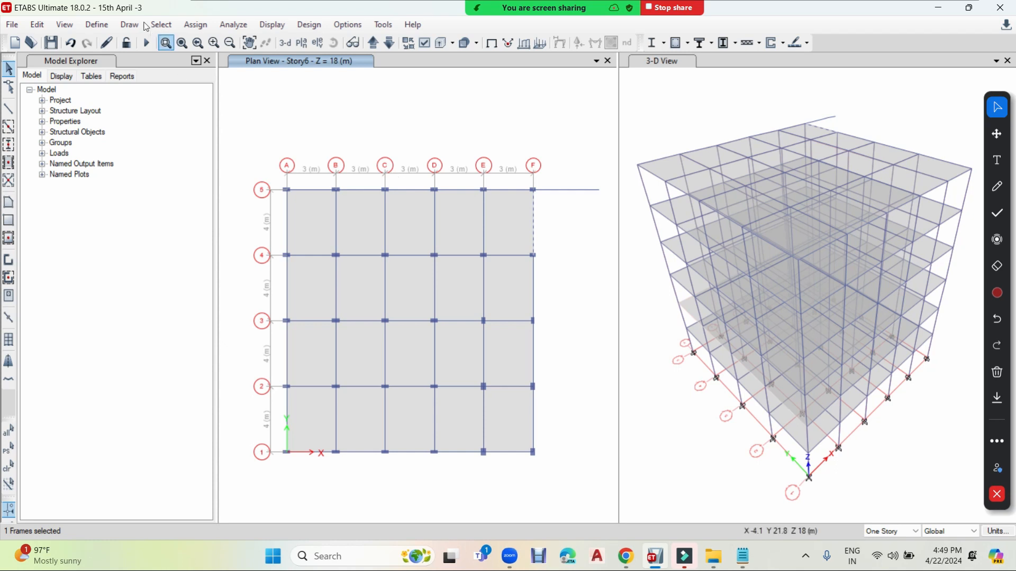
click(37, 24)
click(38, 23)
click(37, 24)
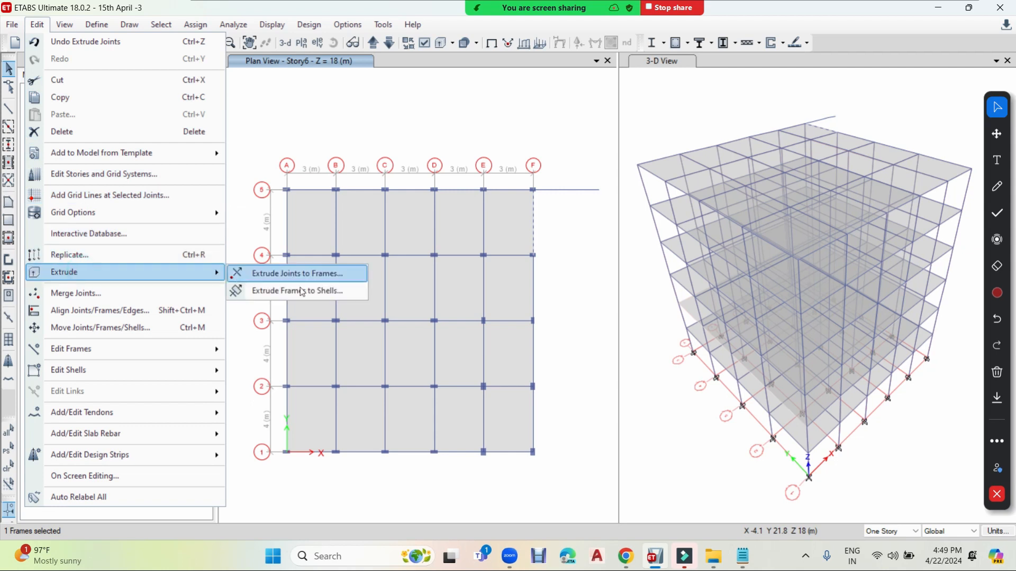
click(319, 291)
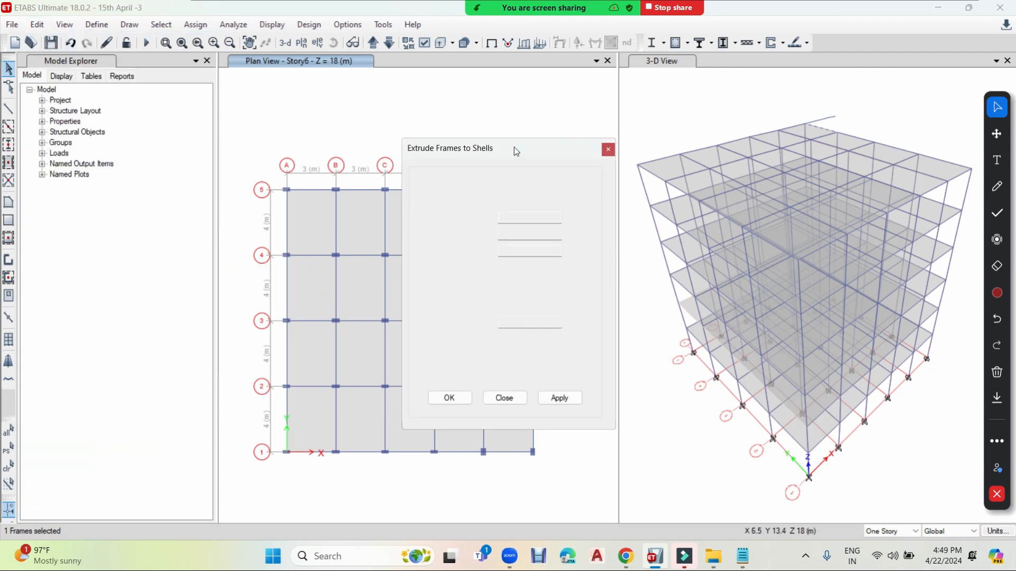
drag(526, 142, 832, 86)
double_click(819, 177)
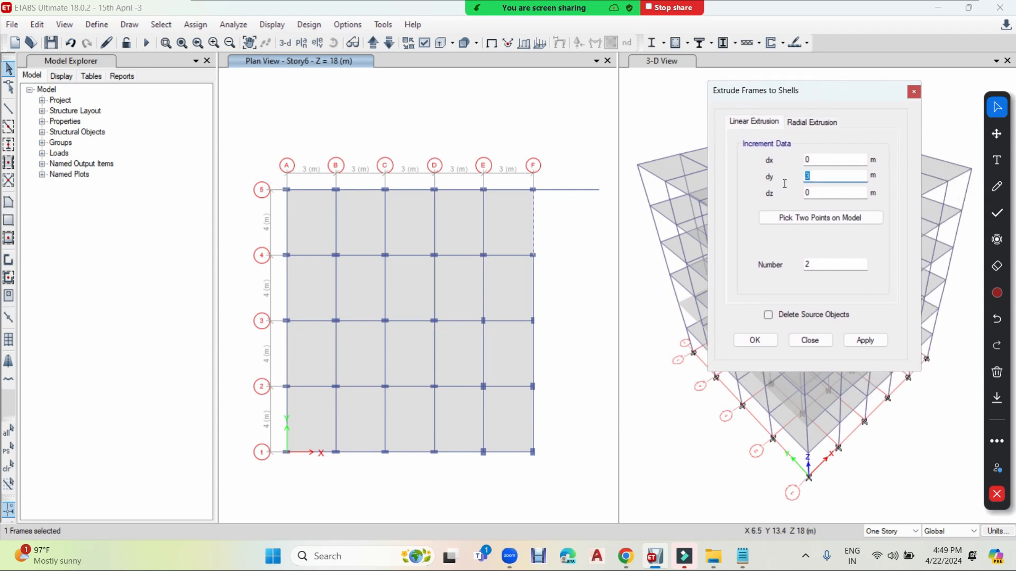
double_click(808, 160)
text(1)
double_click(829, 263)
text(4)
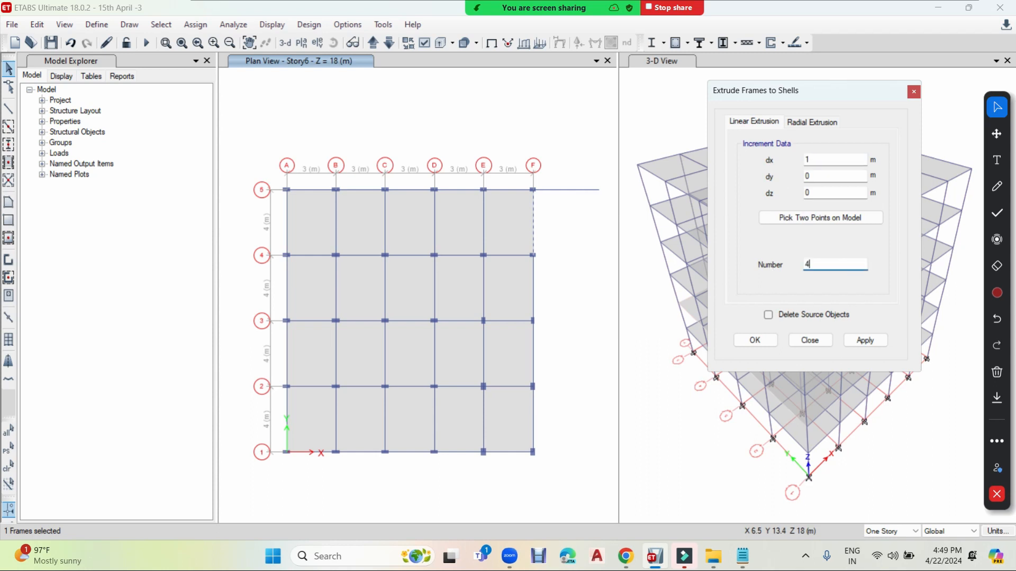
click(875, 342)
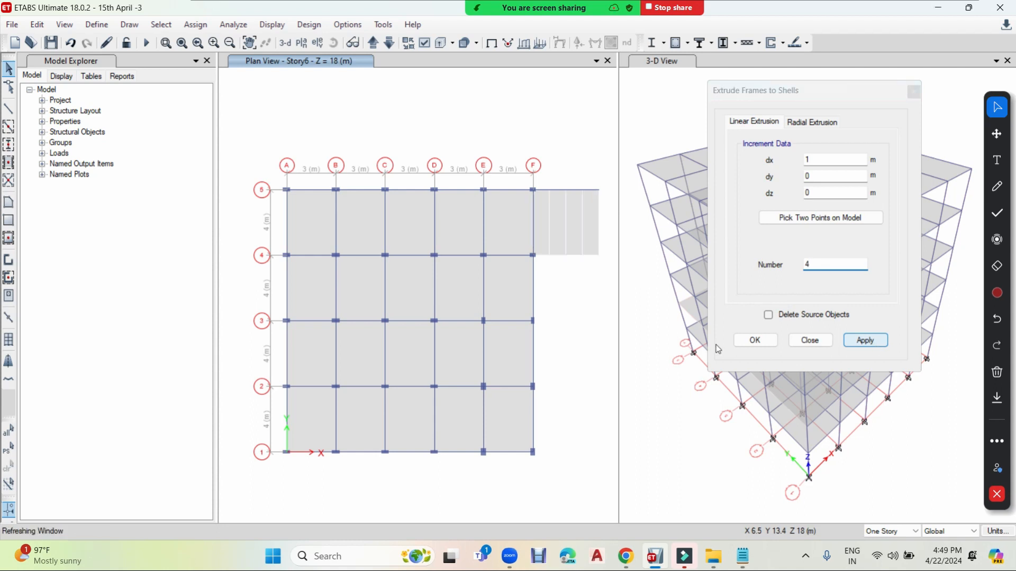
click(760, 345)
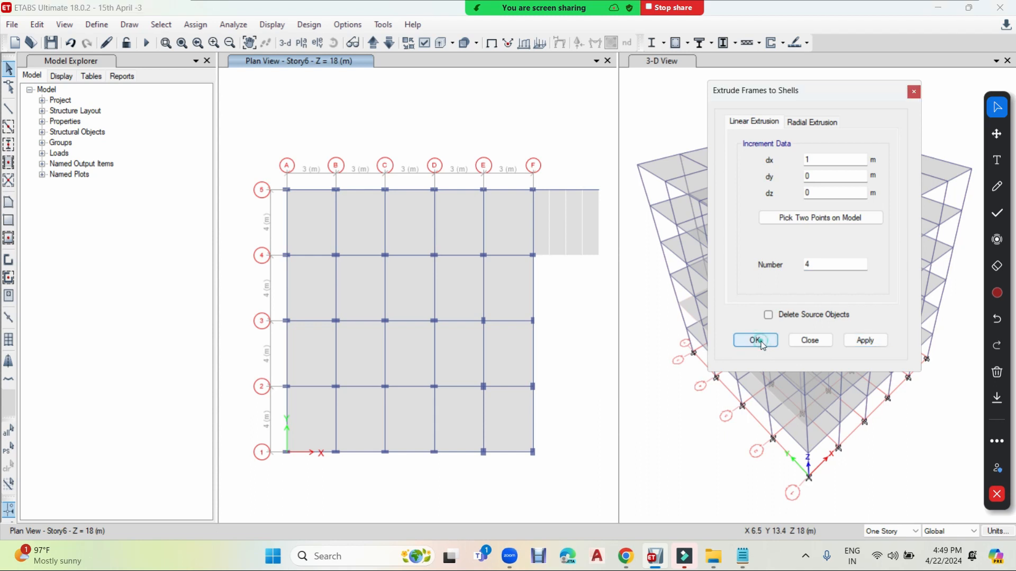
Select the four extruded shell strips to check them, clear the selection and undo the frame-to-shell extrusion
click(593, 241)
click(576, 238)
click(556, 243)
click(543, 236)
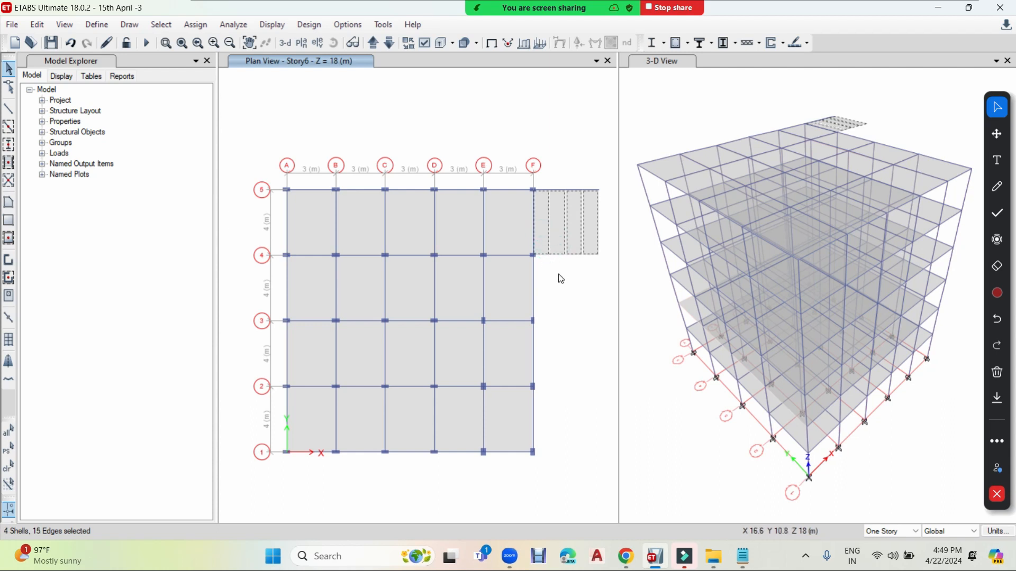
key(Delete)
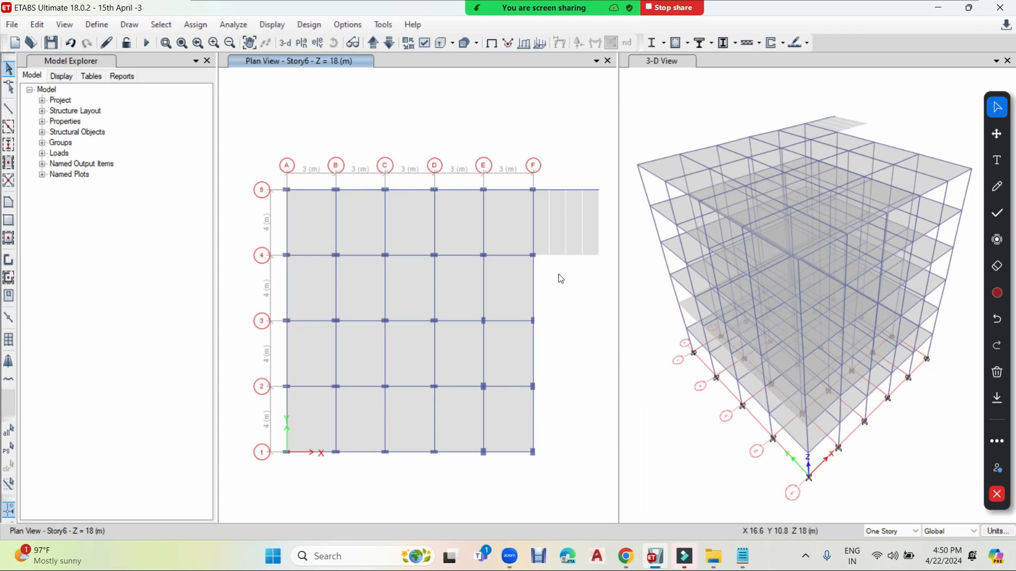
key(ctrl+z)
Extrude the Story6 beam on grid F between grids 4 and 5 into a single shell with dx 4 m and number 1
click(533, 218)
click(42, 25)
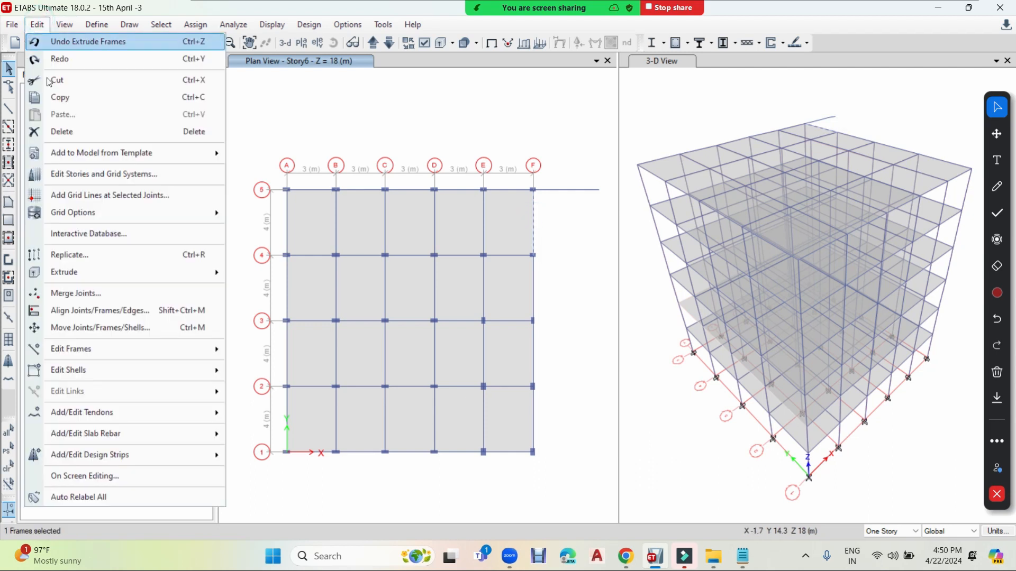
mouse_move(79, 272)
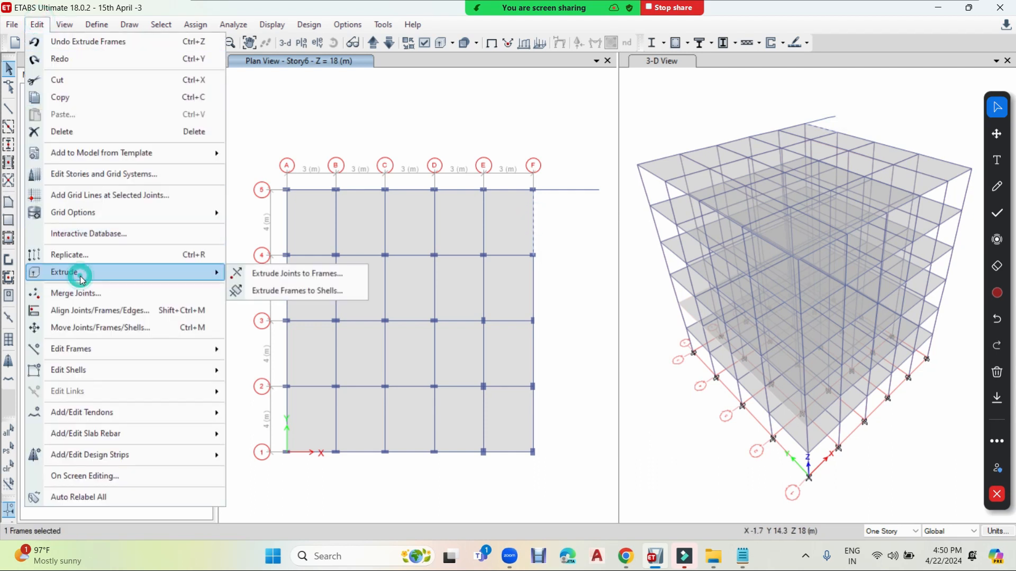
click(309, 286)
double_click(822, 159)
text(4)
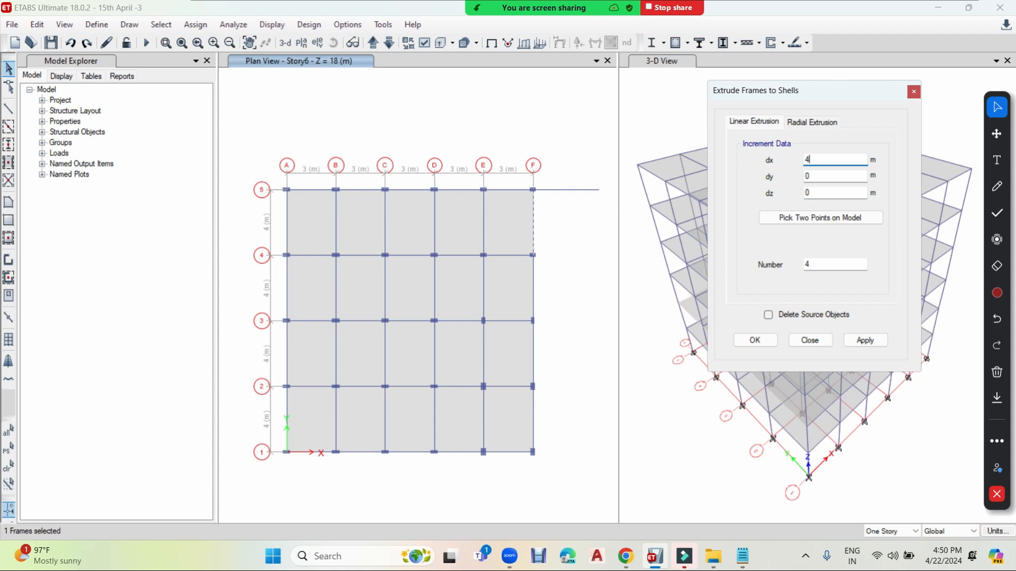
double_click(809, 264)
text(1)
click(877, 342)
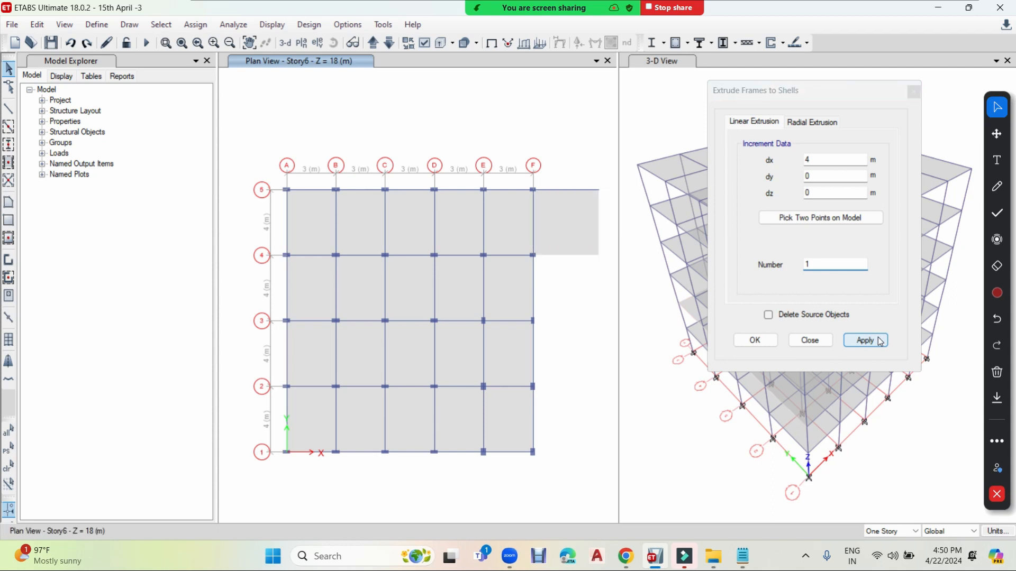
click(594, 255)
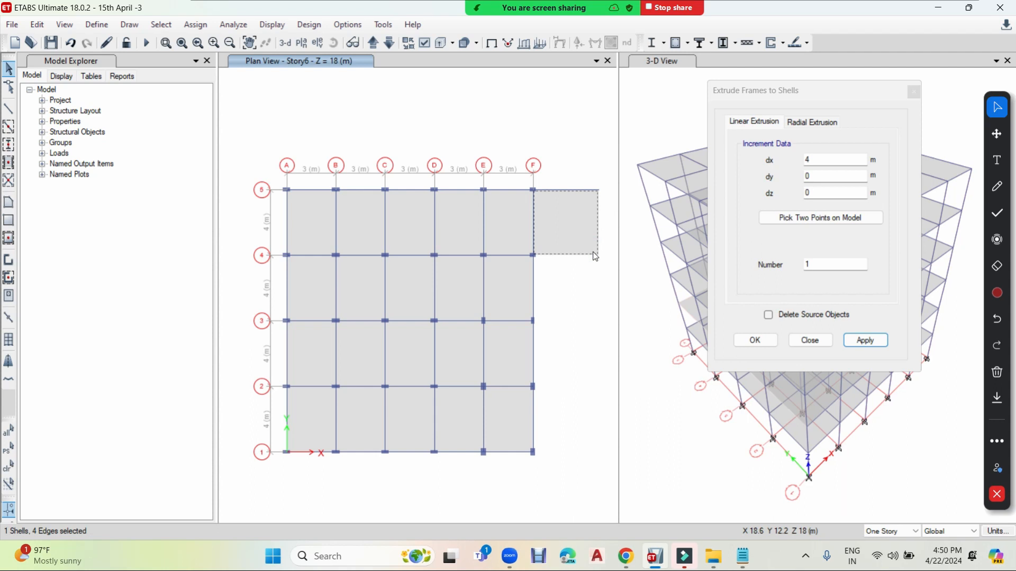
click(757, 344)
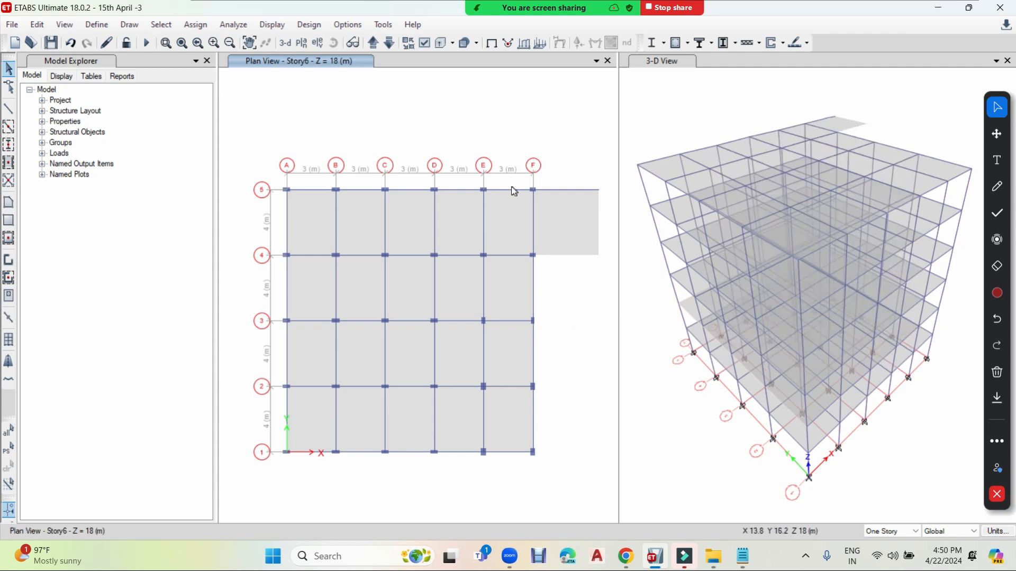
Divide the Story6 beam on grid 5 between grids E and F into 3 frame objects
click(509, 189)
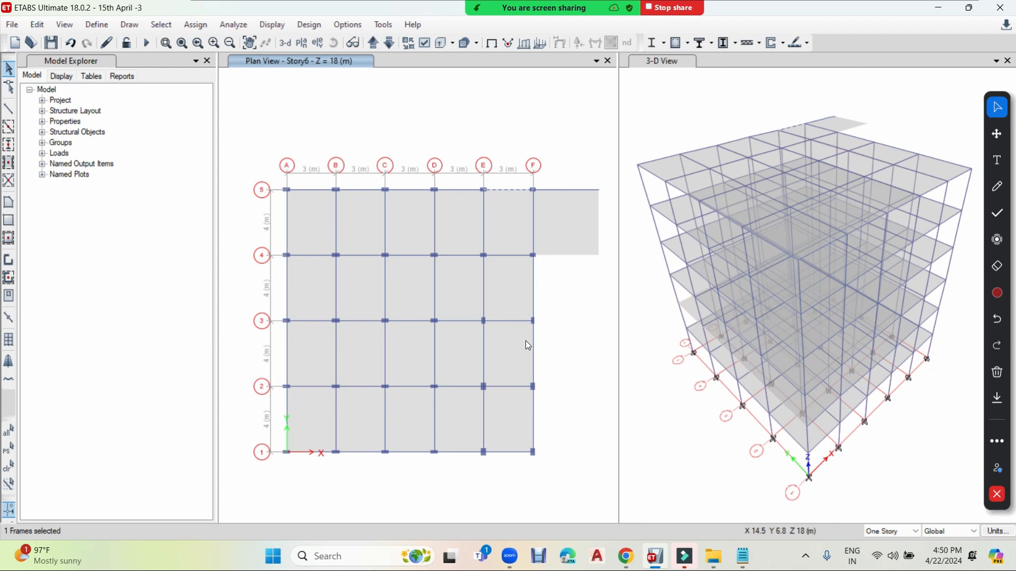
click(35, 26)
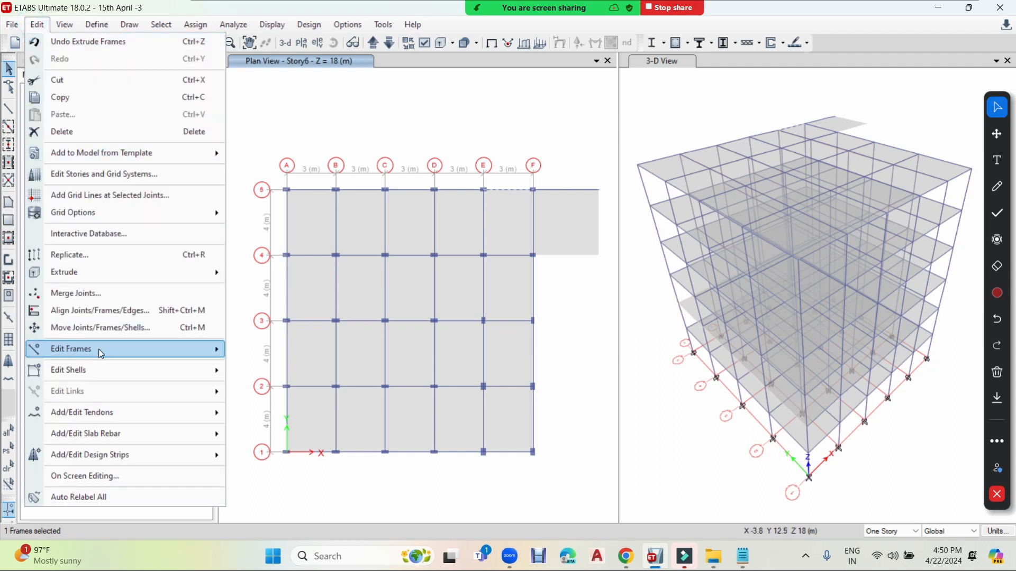
mouse_move(101, 354)
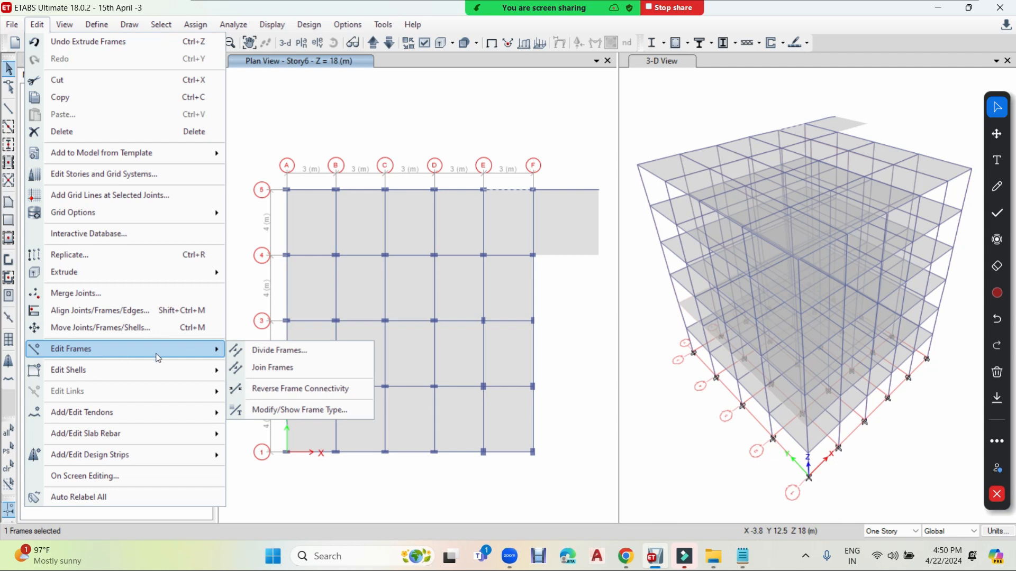
click(302, 348)
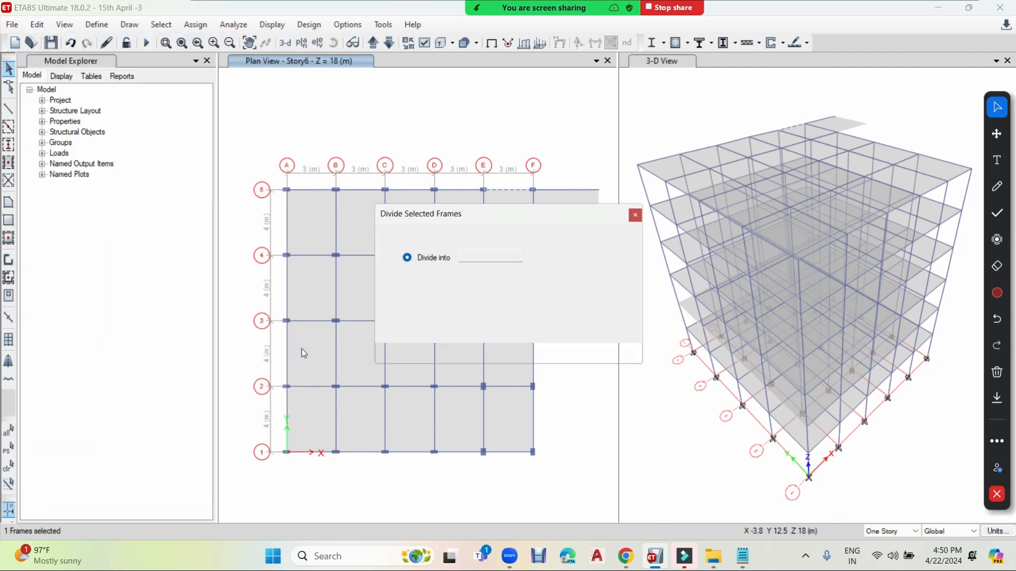
drag(579, 227, 823, 75)
double_click(737, 100)
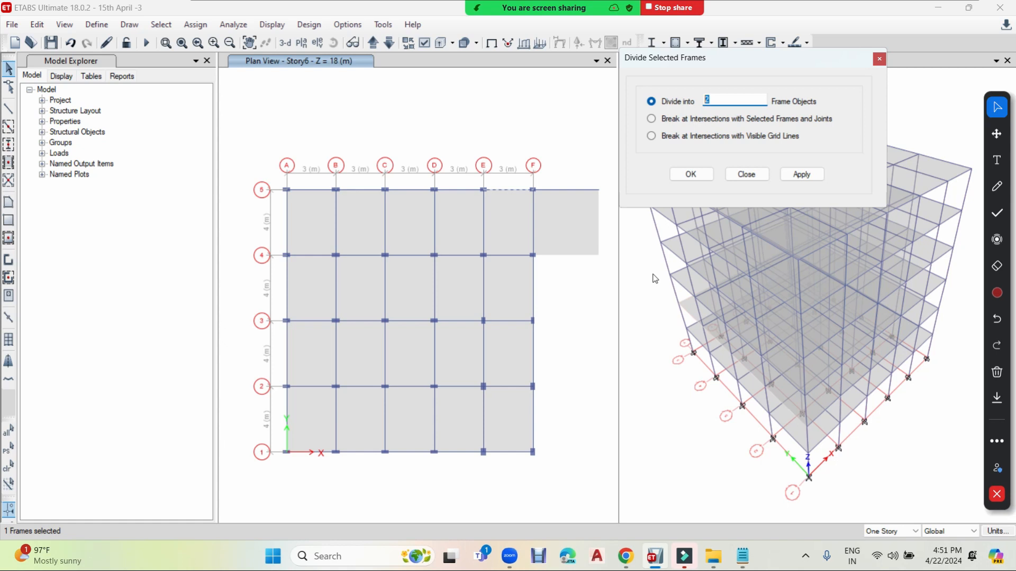
text(3)
click(809, 174)
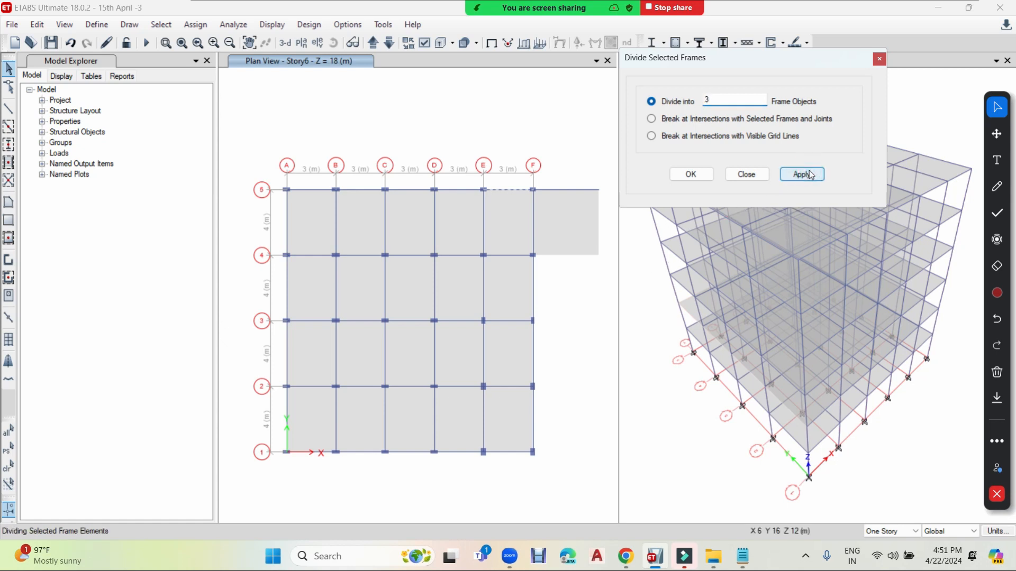
click(702, 175)
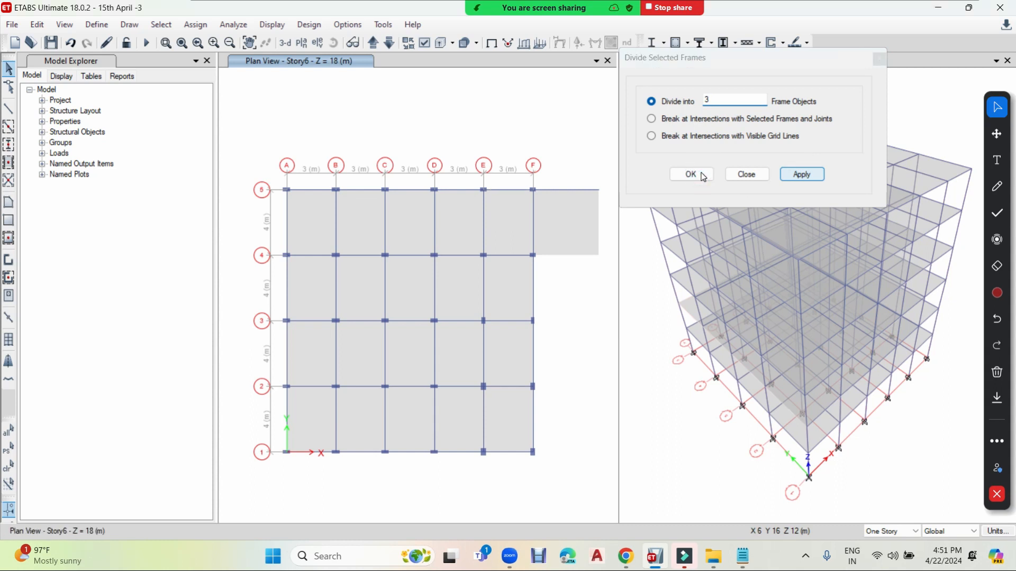
Select the divided beam segments between grids E and F one by one to check them, and clear the selection
click(517, 192)
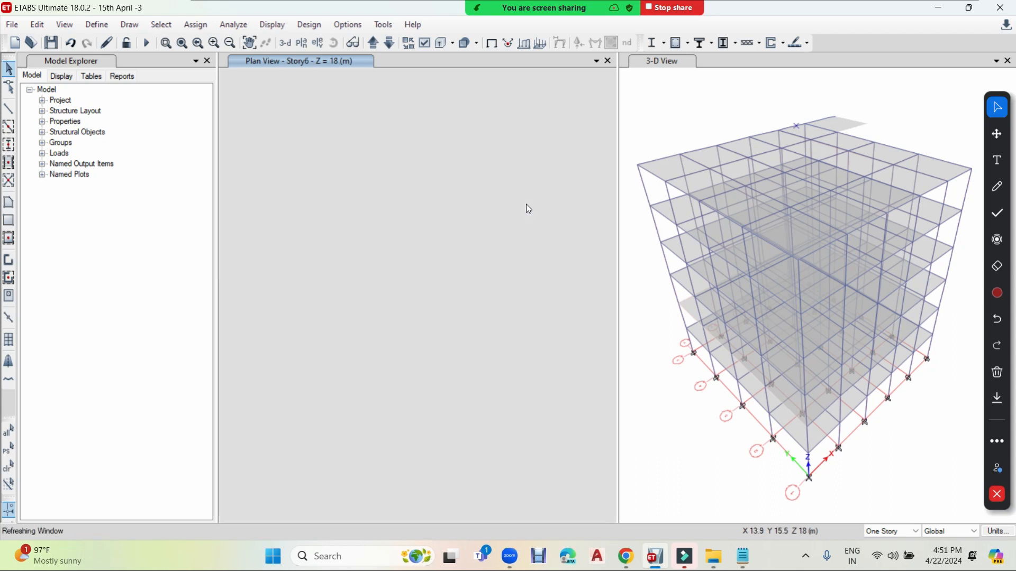
click(563, 138)
click(500, 136)
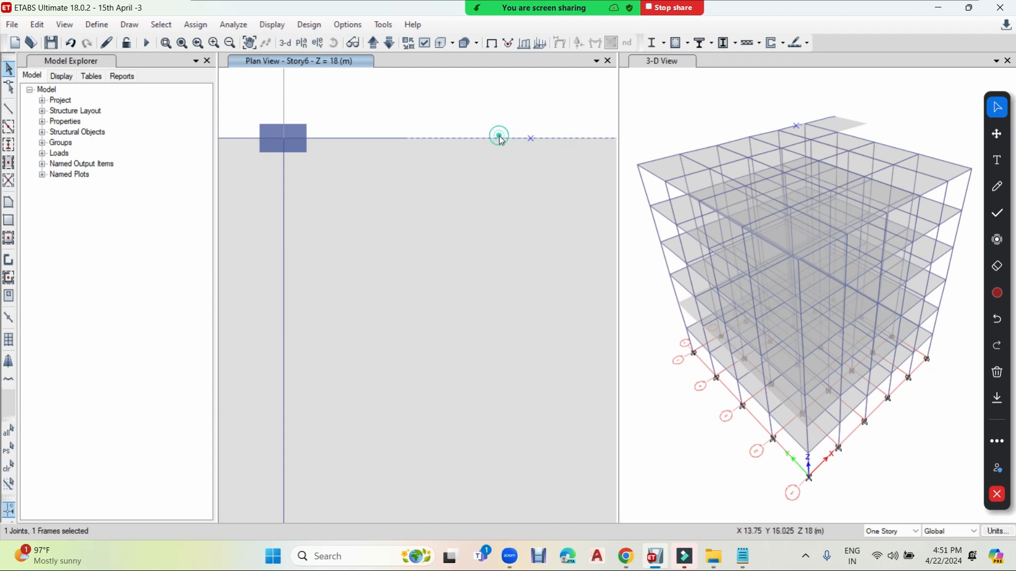
click(381, 138)
scroll(373, 207, down, 2)
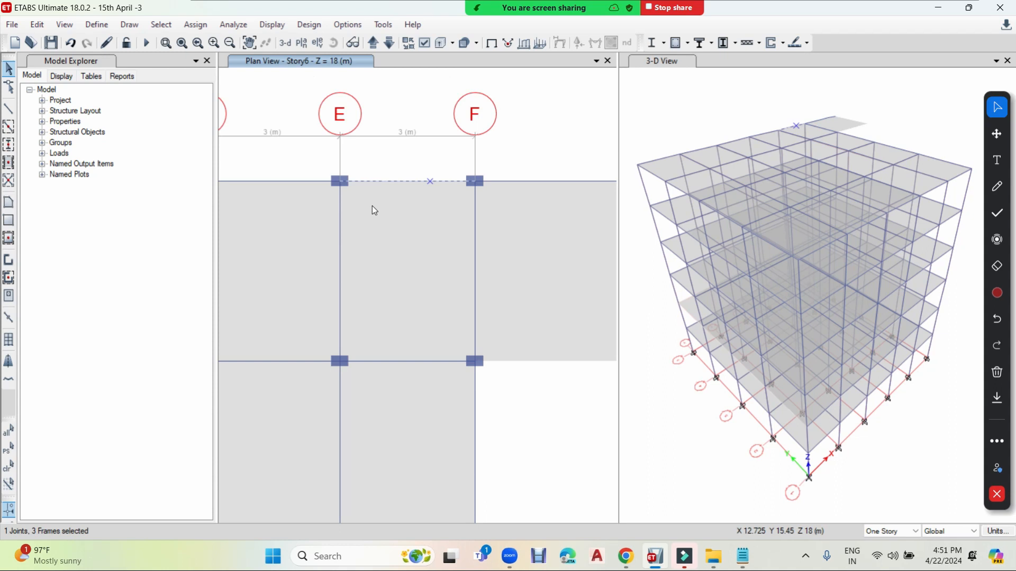
key(ctrl+q)
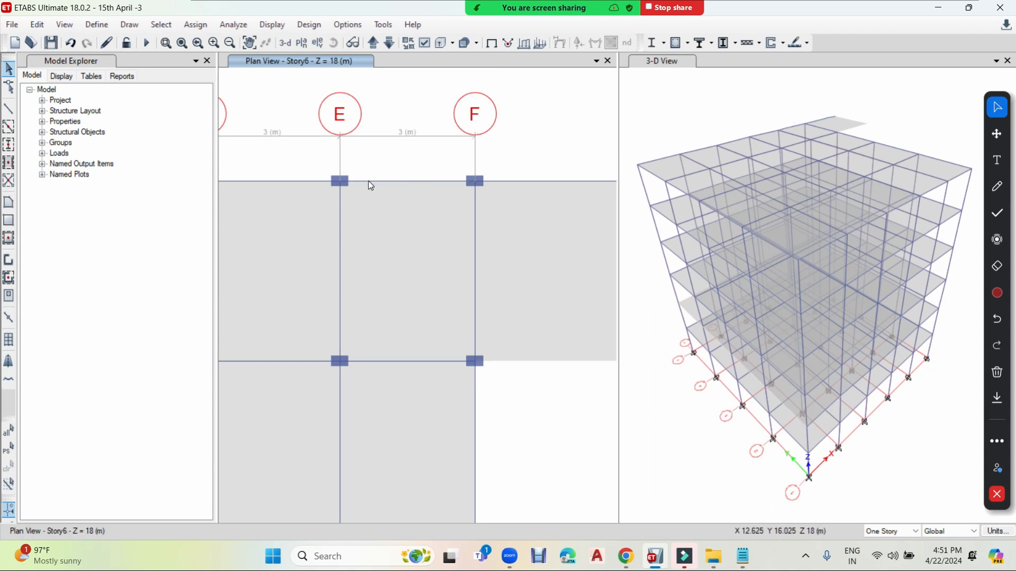
Join the three beam segments on grid 5 between grids E and F into one frame, check it and clear the selection
click(369, 181)
click(445, 180)
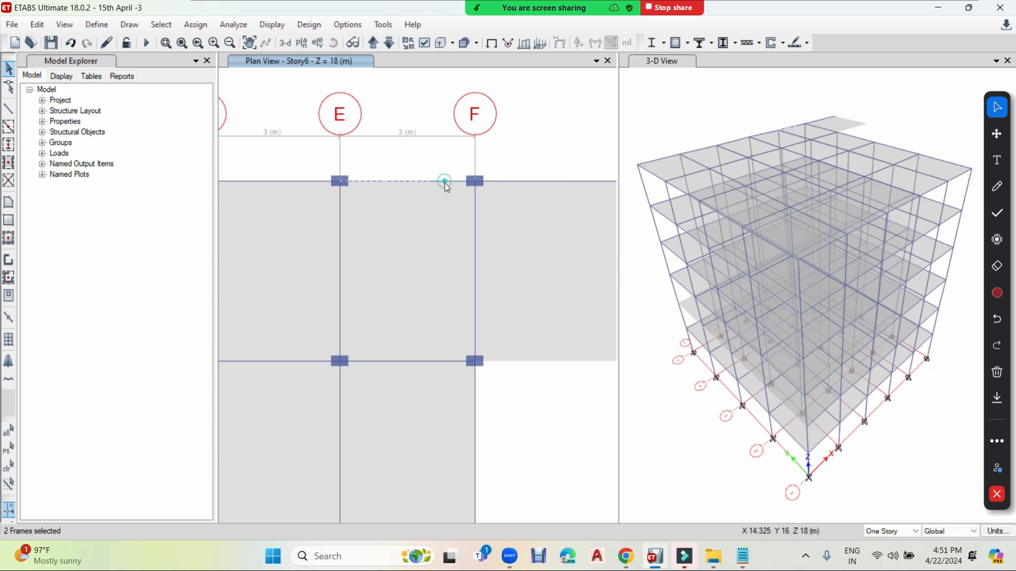
click(44, 28)
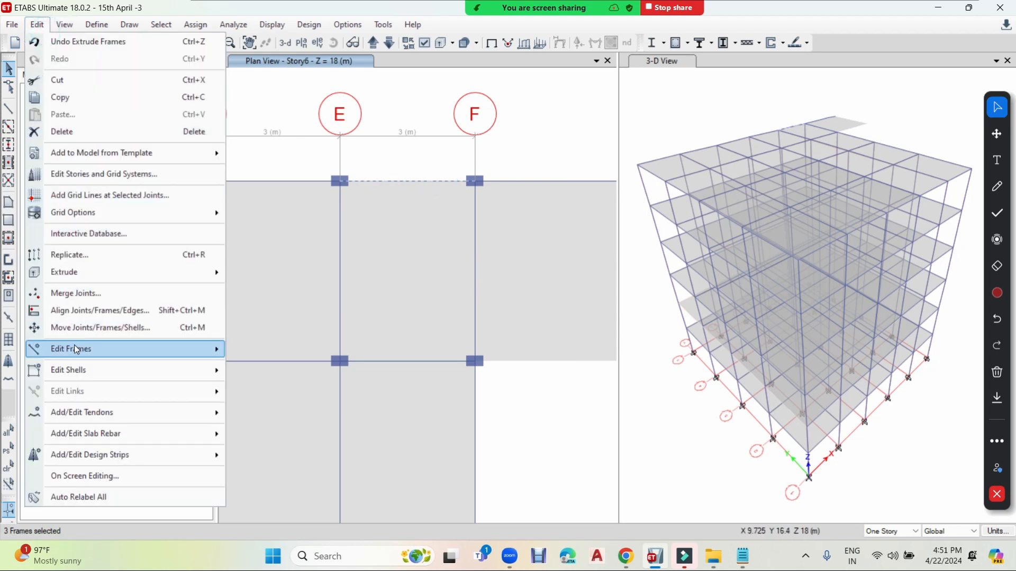
mouse_move(77, 349)
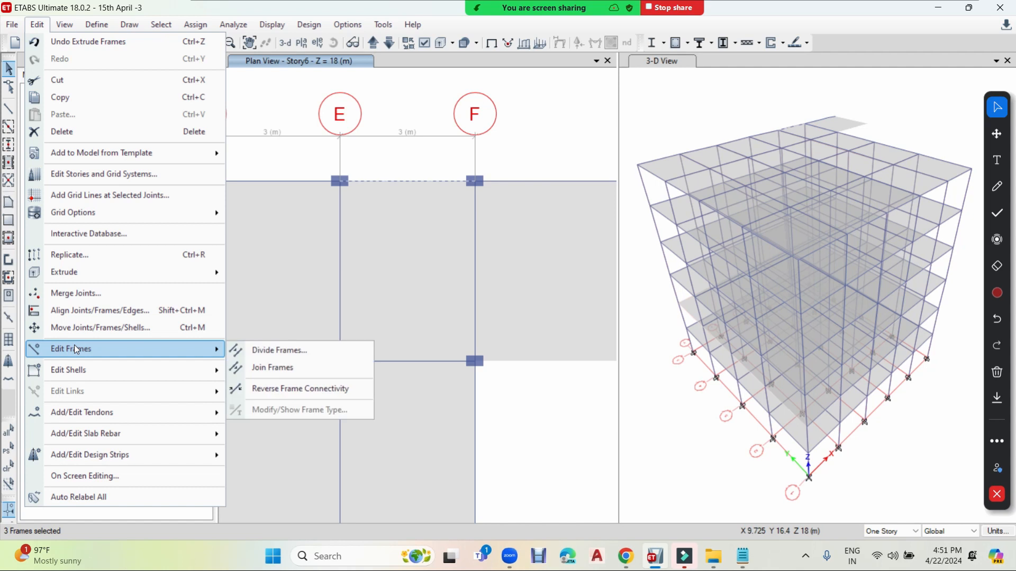
click(288, 370)
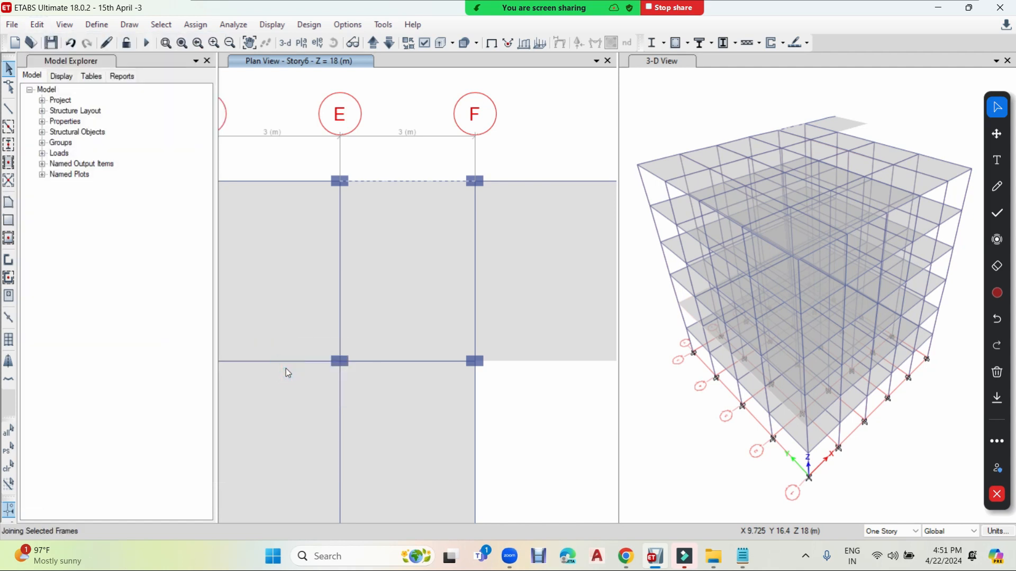
click(404, 180)
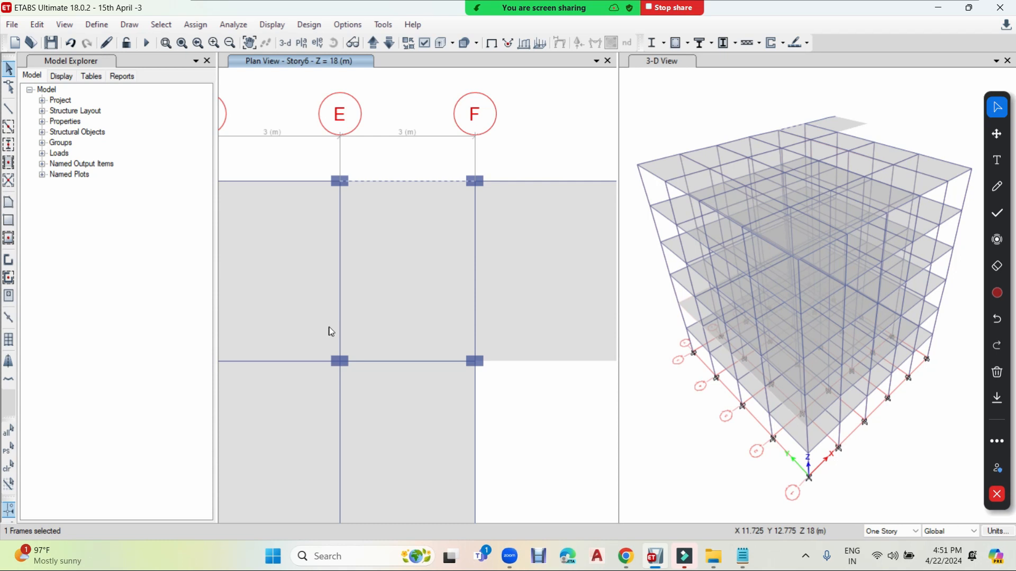
click(9, 465)
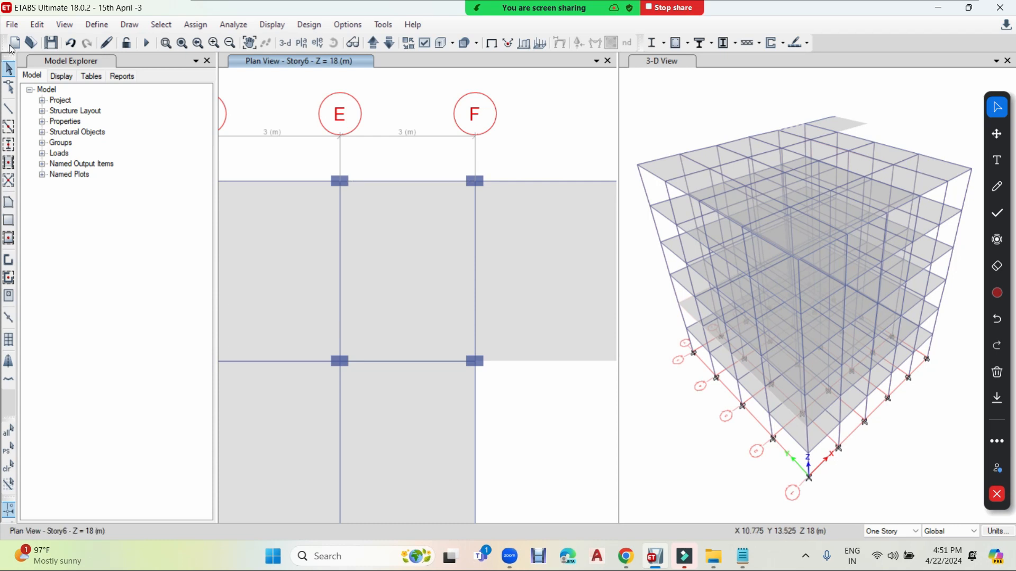
Divide the extruded Story6 shell beyond grid F into 2 by 2 areas
click(41, 27)
mouse_move(75, 373)
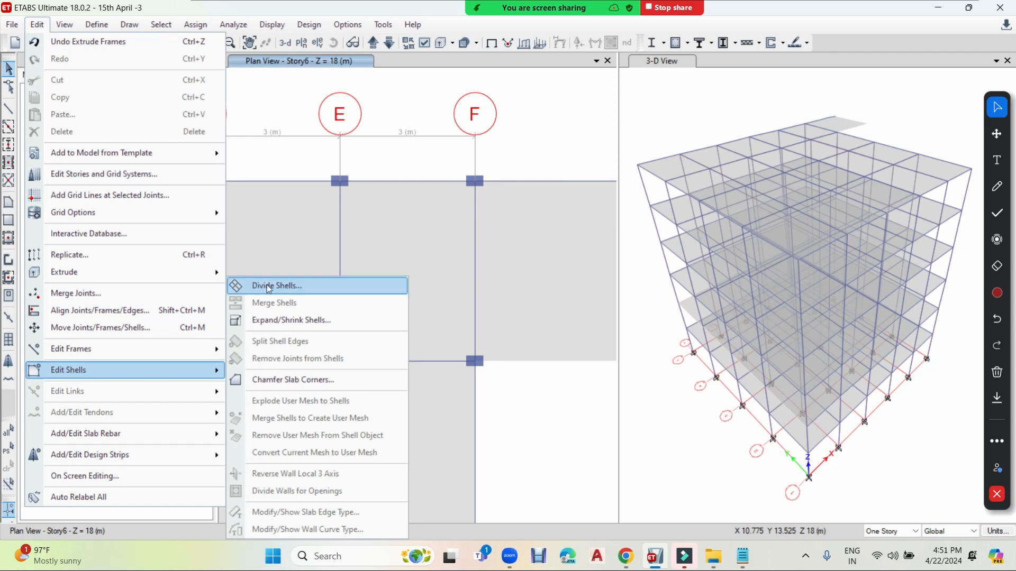
click(514, 232)
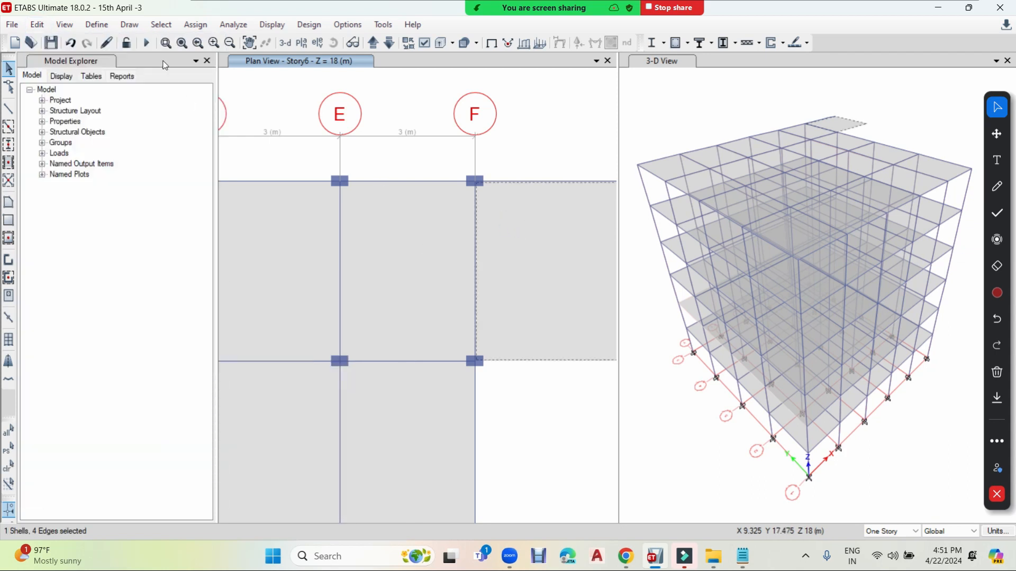
click(37, 25)
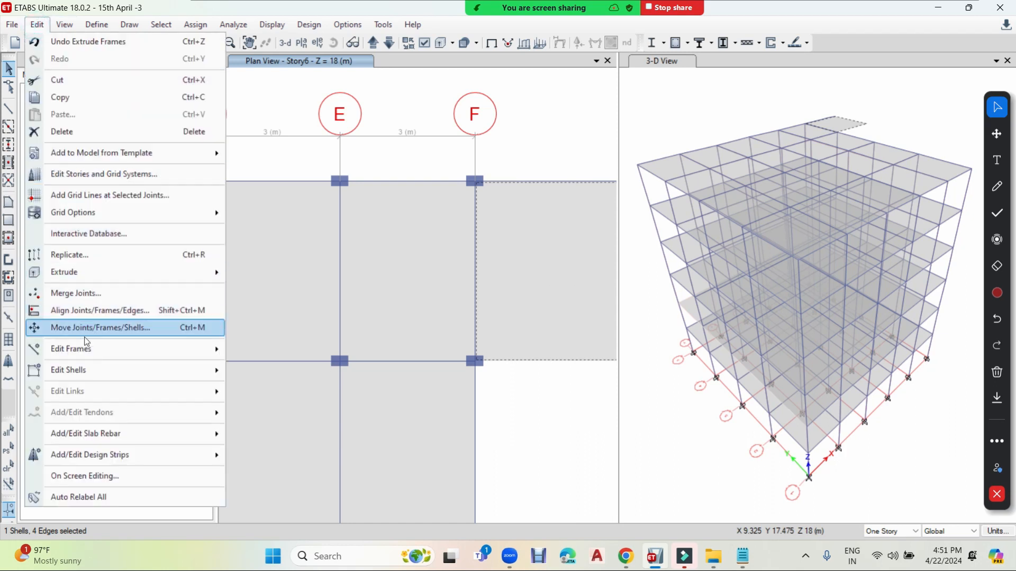
click(87, 369)
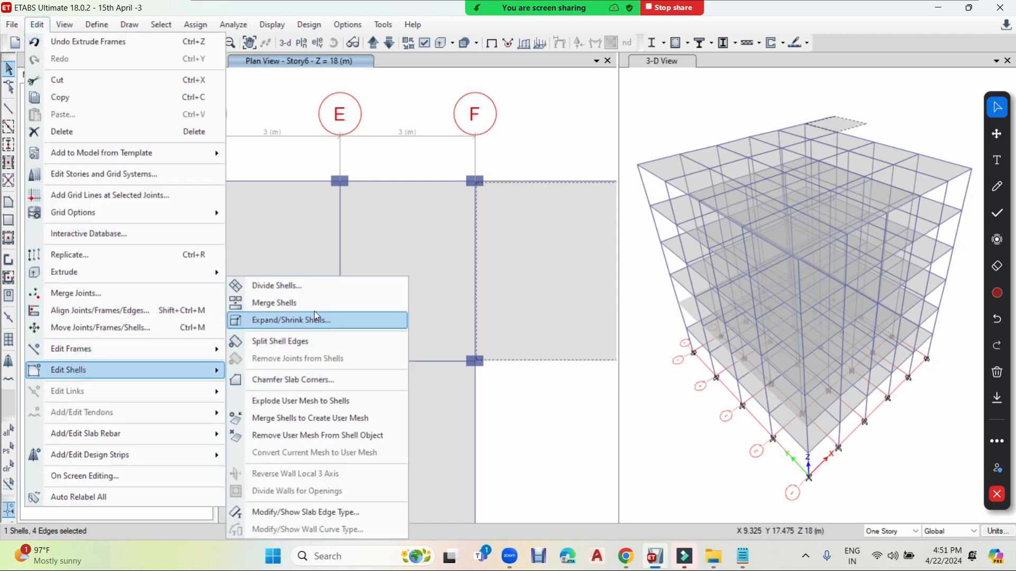
click(299, 292)
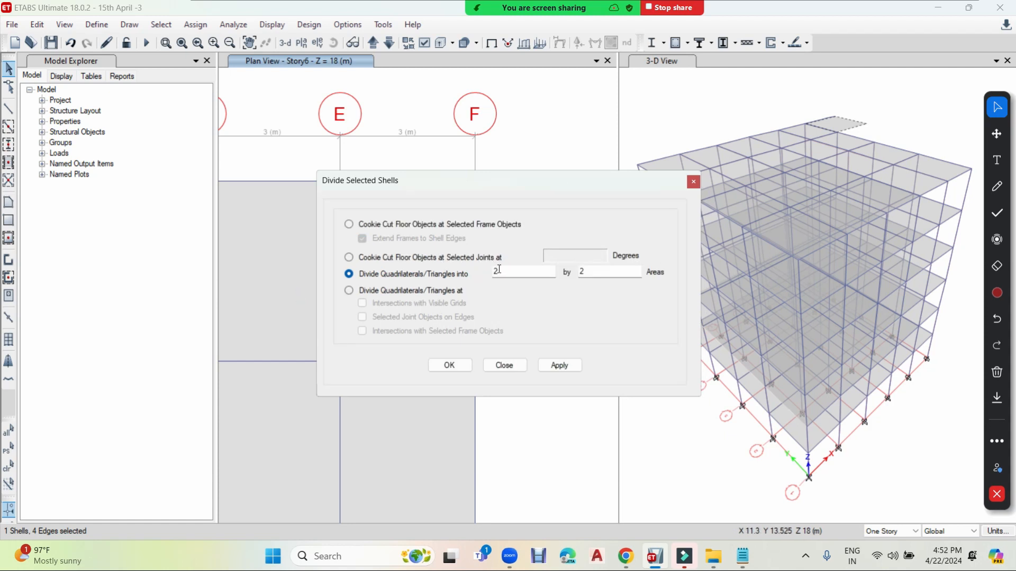
click(550, 365)
click(447, 365)
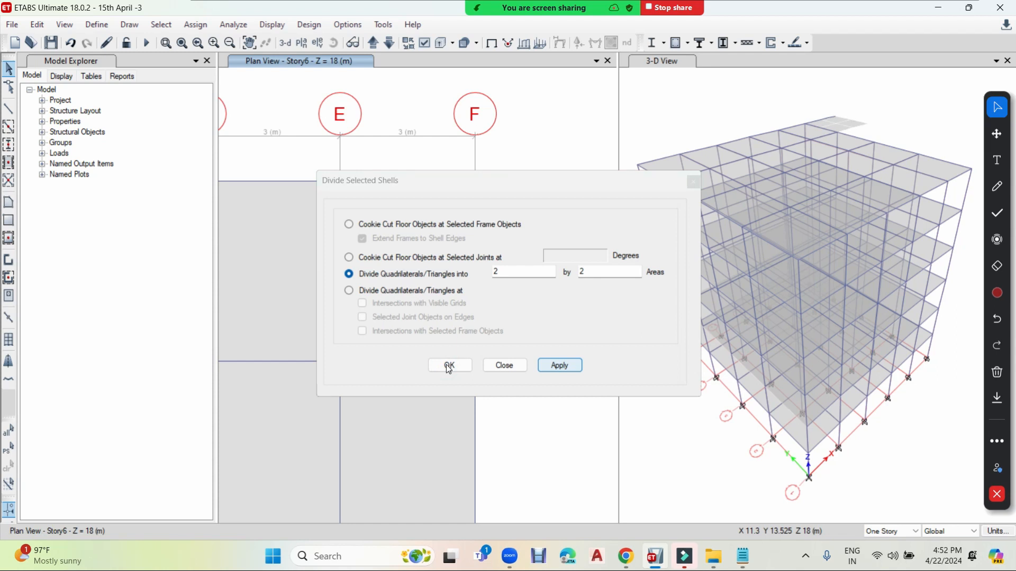
Select each of the four divided shells beyond grid F to check them, and clear the selection
click(544, 248)
middle_drag(539, 358, 449, 347)
click(516, 237)
click(517, 295)
click(415, 300)
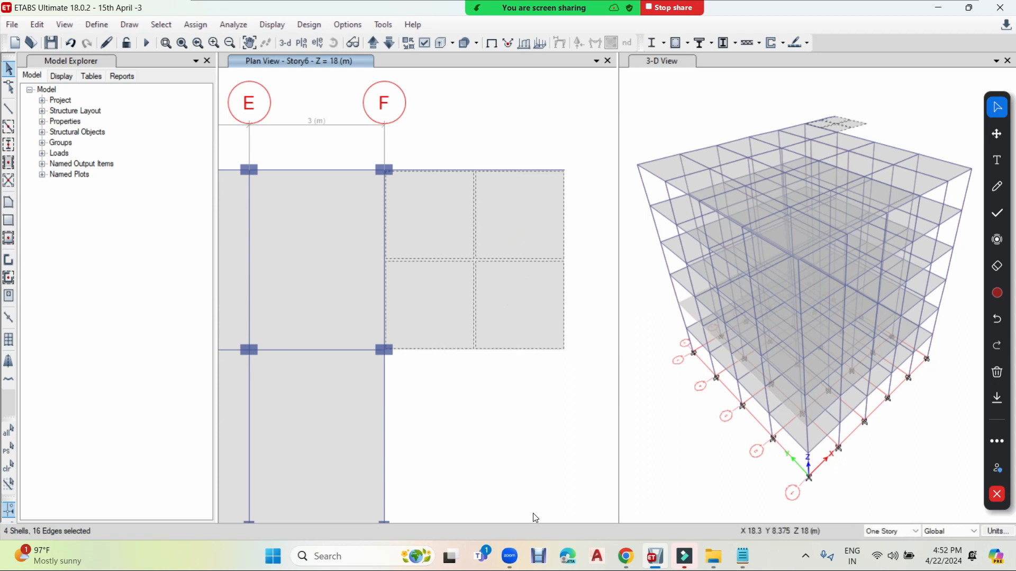
key(Escape)
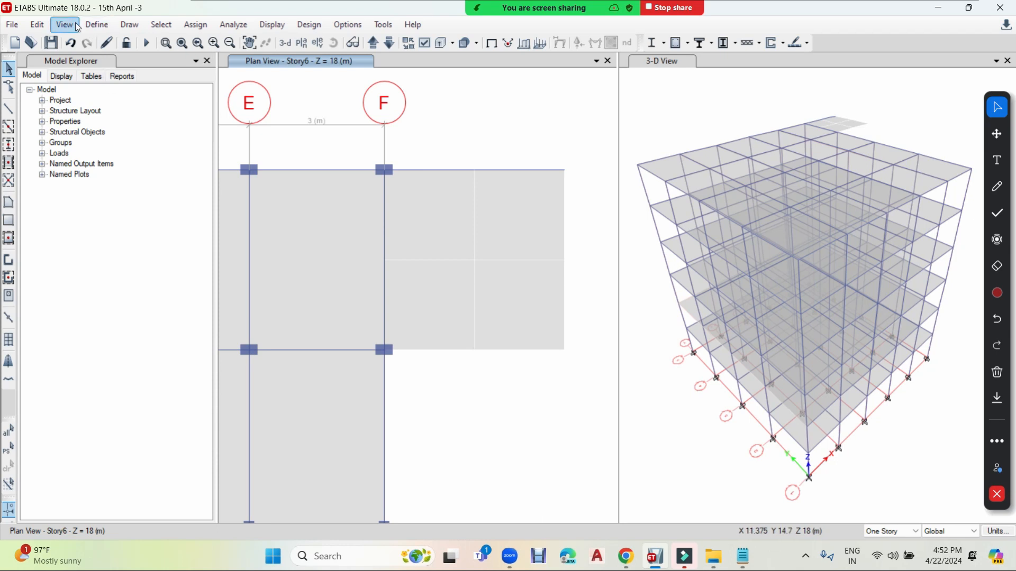
Merge the four Story6 shells beyond grid F into one shell using the assignments from F7, and select the merged shell
click(38, 24)
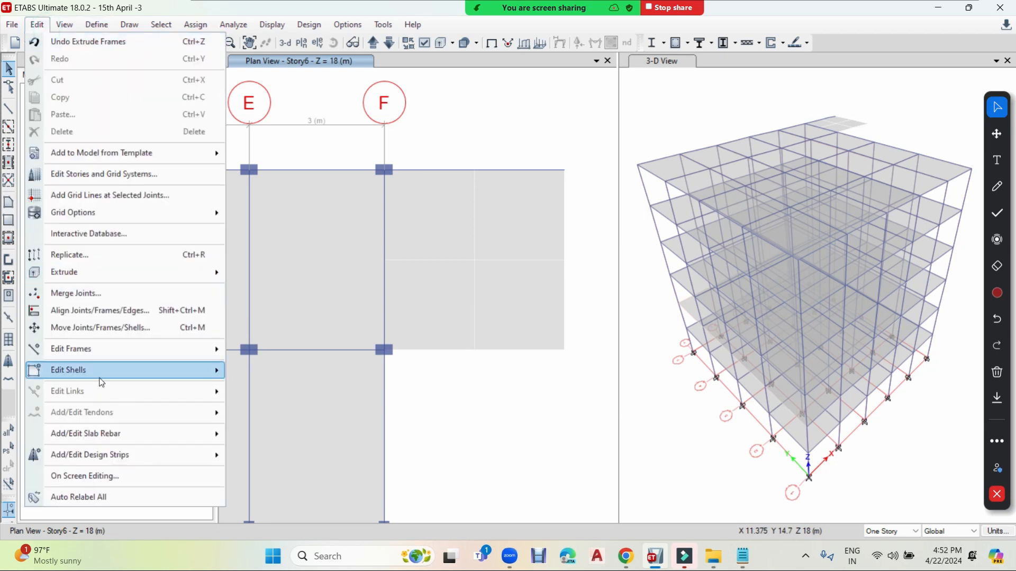
mouse_move(102, 382)
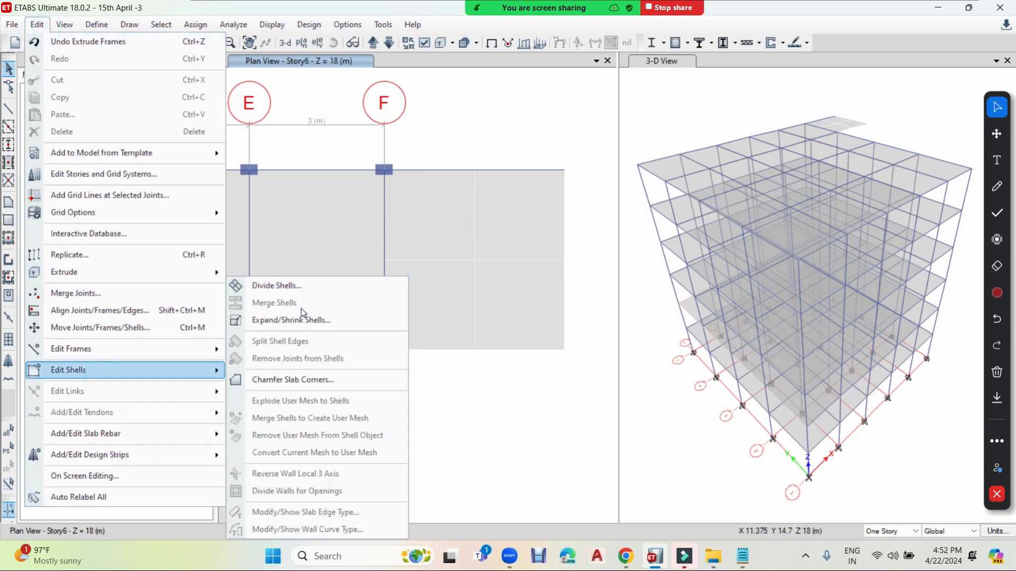
click(502, 254)
click(456, 245)
click(457, 289)
click(492, 302)
click(37, 24)
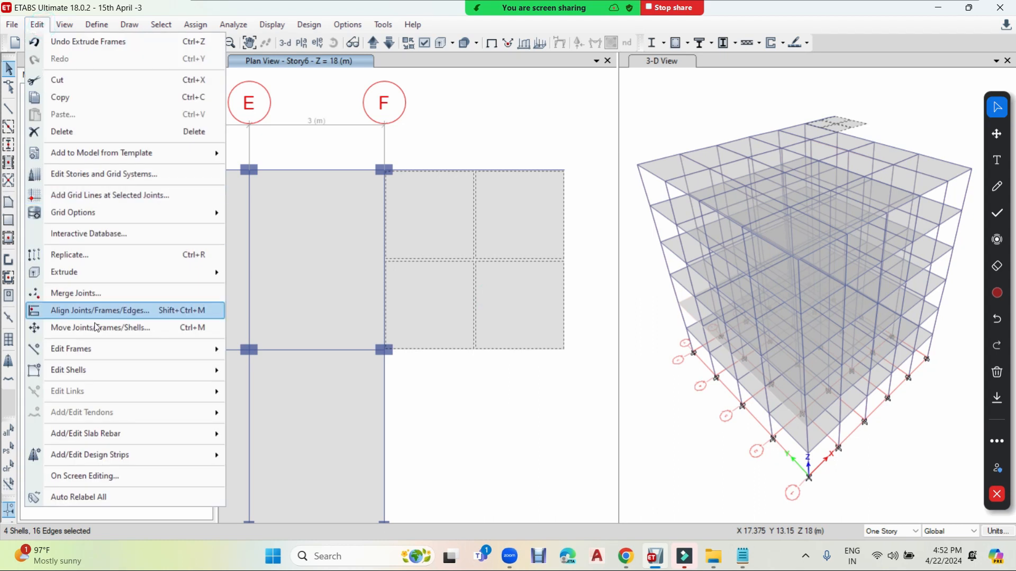
click(97, 369)
click(290, 305)
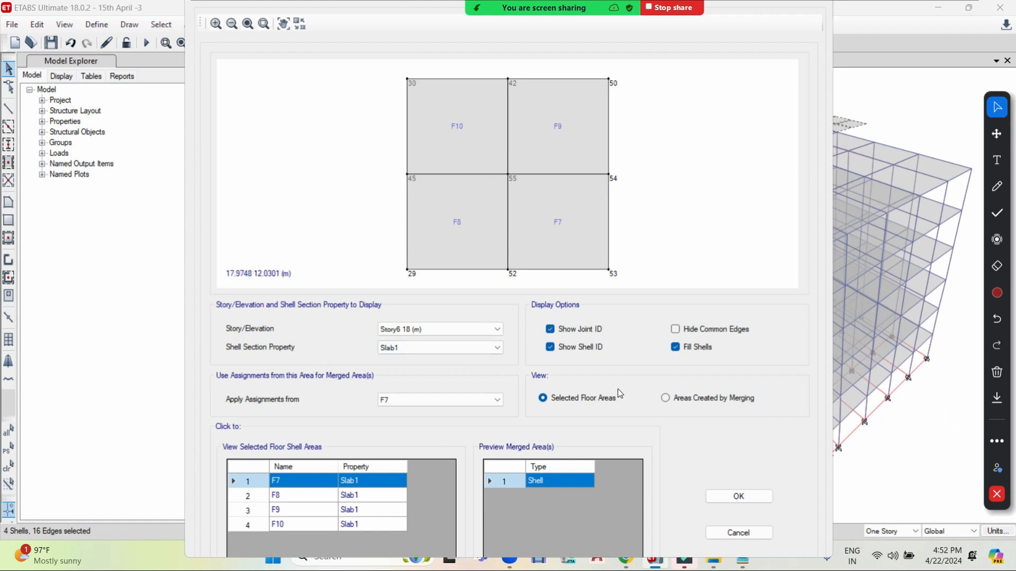
click(737, 494)
click(550, 320)
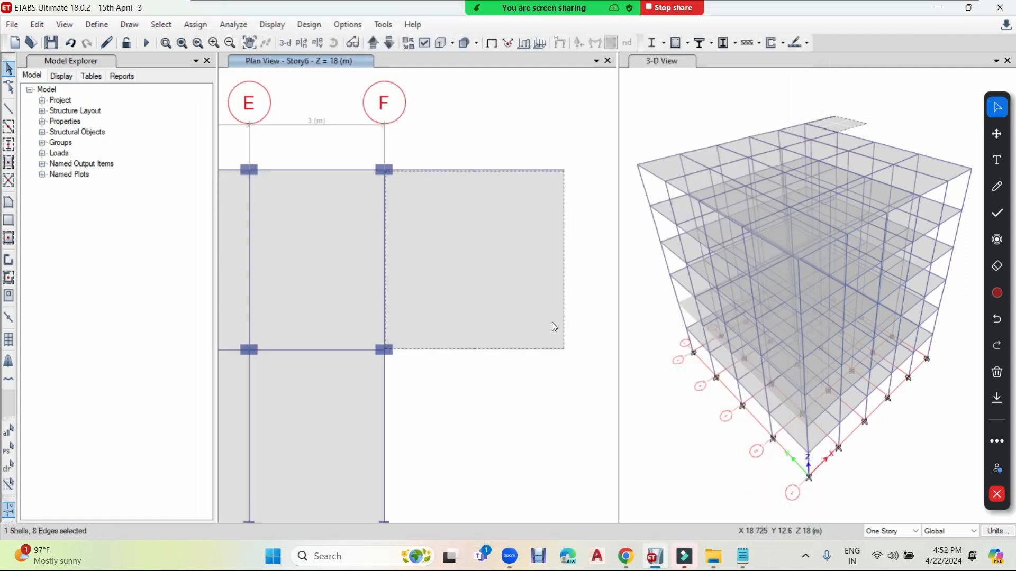
click(43, 24)
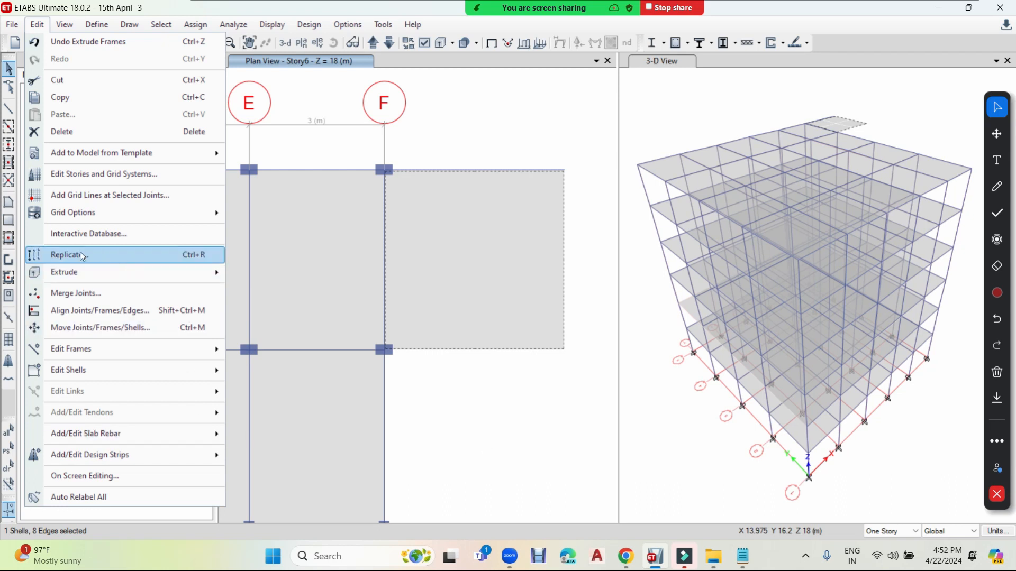
mouse_move(73, 275)
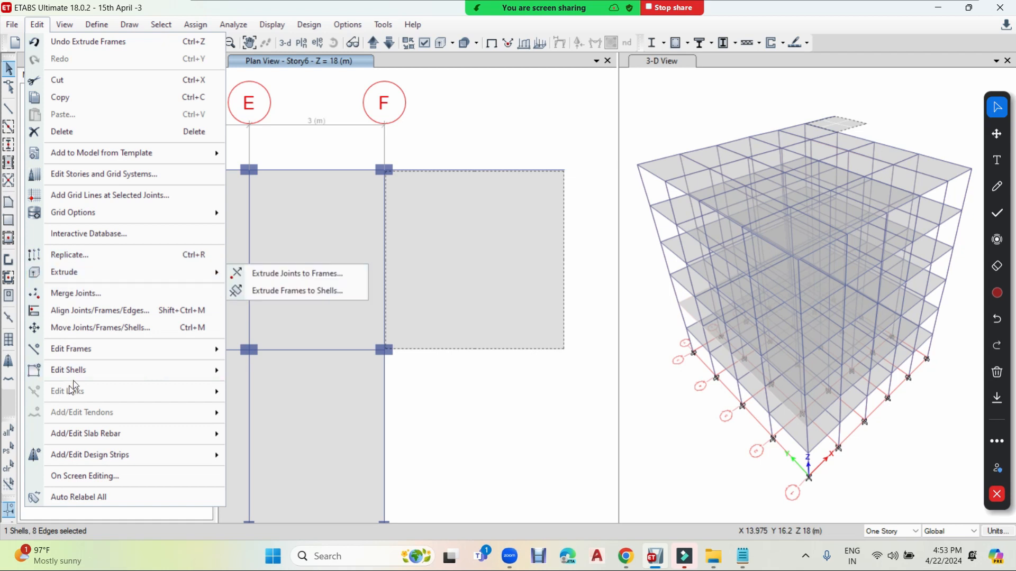
mouse_move(87, 373)
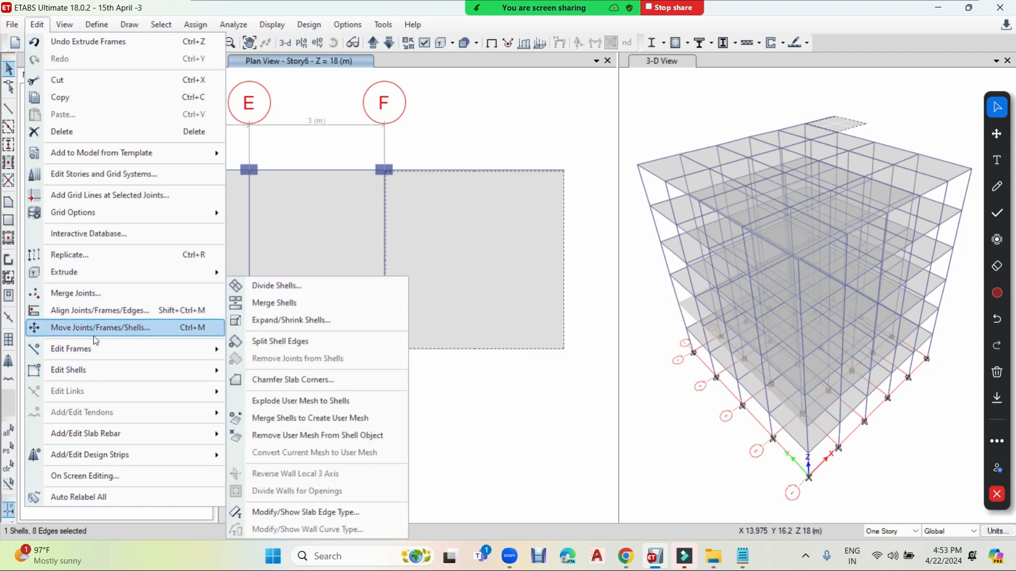
click(509, 400)
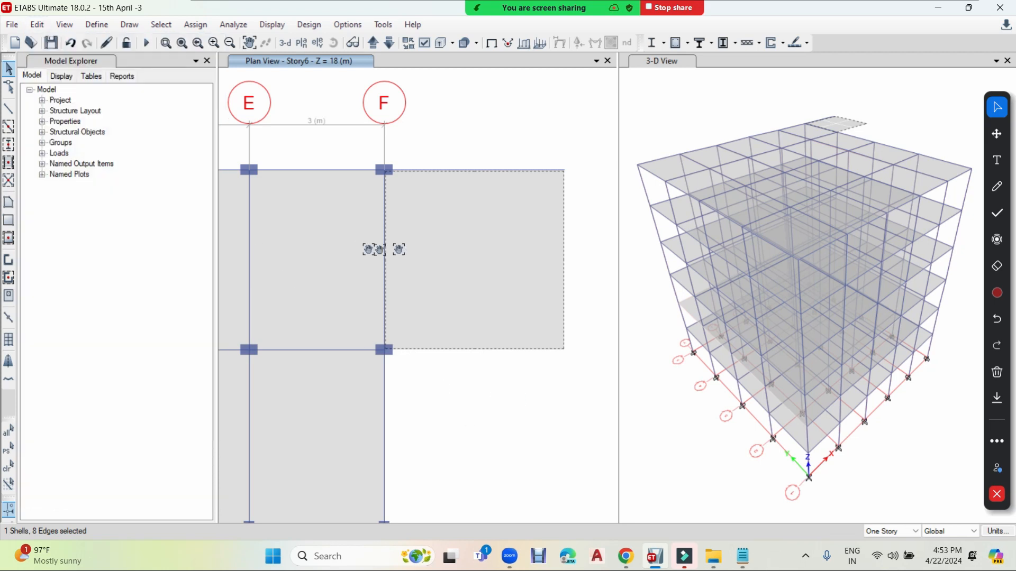
middle_drag(357, 243, 445, 221)
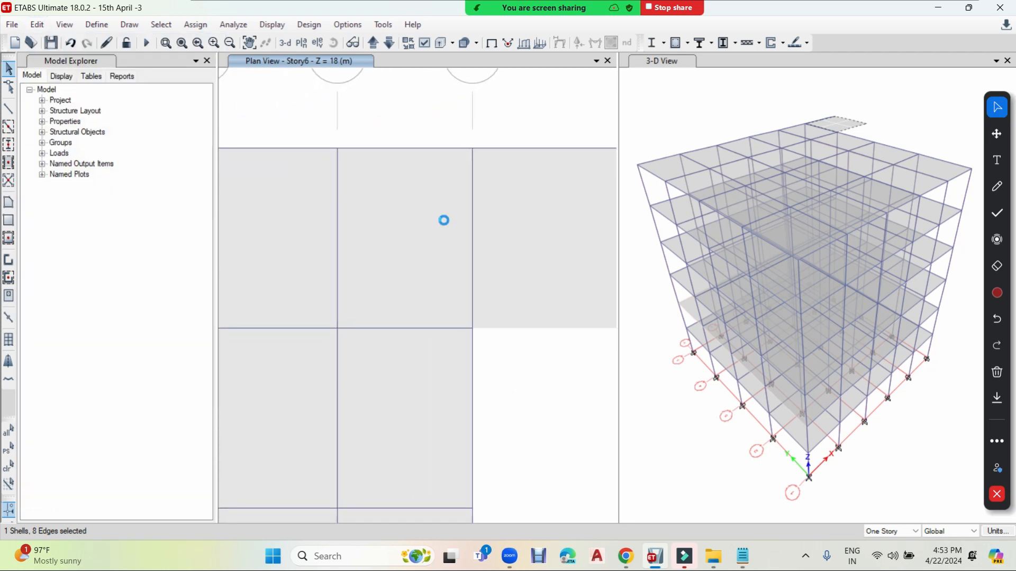
Clear the shell selection, select the Story6 beam on grid E in the uppermost bay, and check its assignments
click(338, 234)
key(ctrl+q)
click(338, 235)
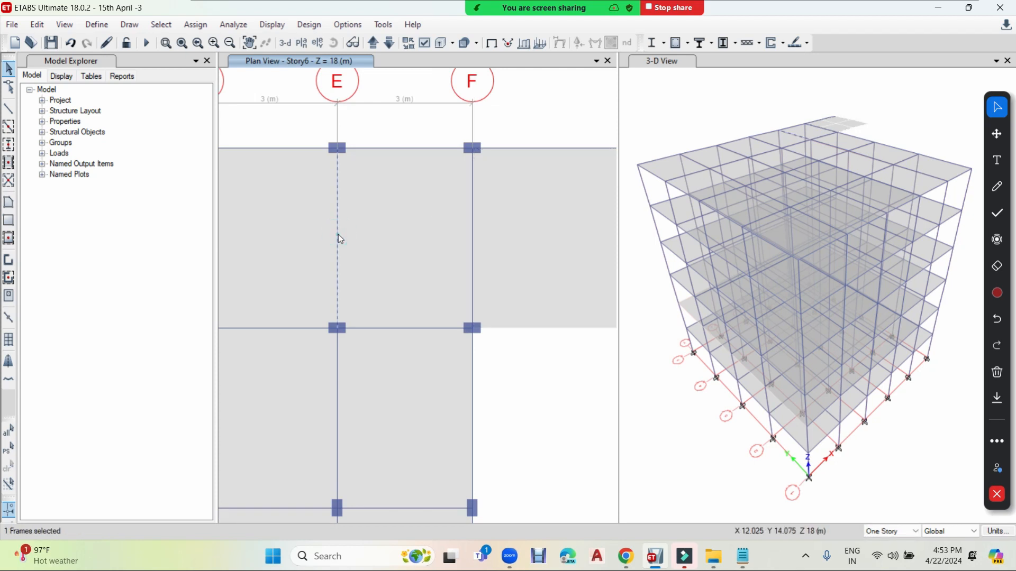
right_click(338, 234)
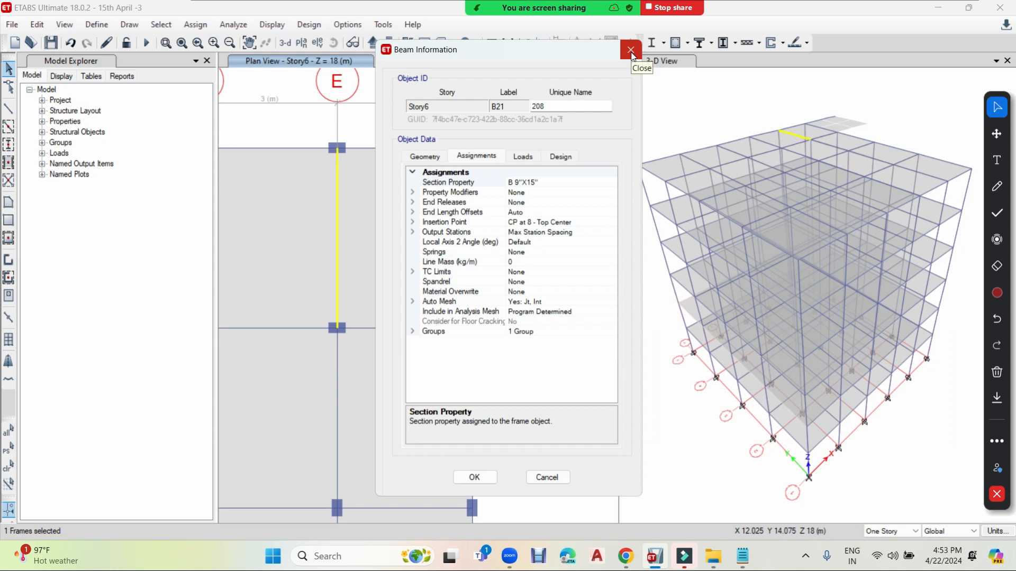
click(631, 56)
Copy the selected grid E beam and paste it with a Delta X of 2 m
key(ctrl+c)
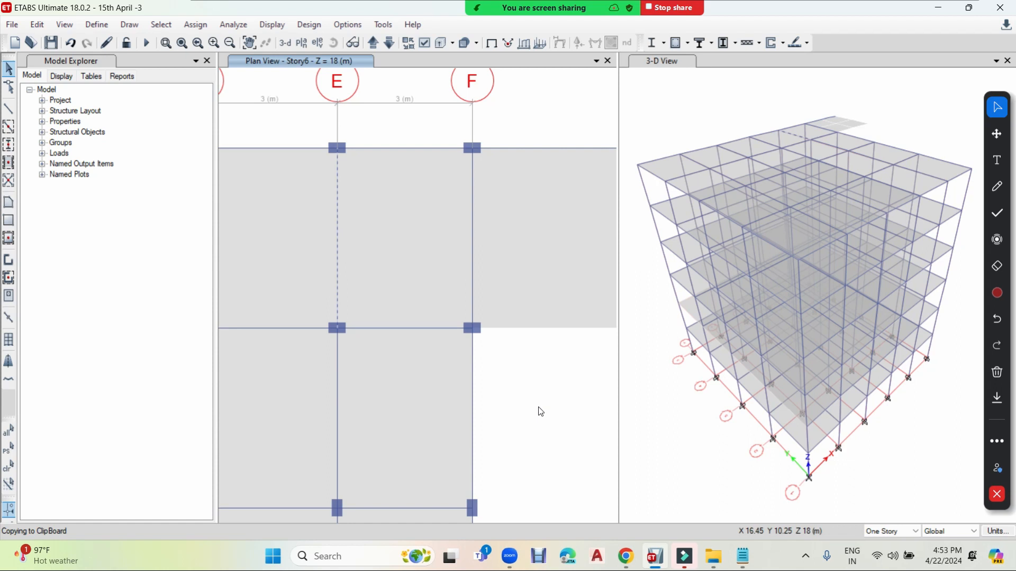
right_click(547, 404)
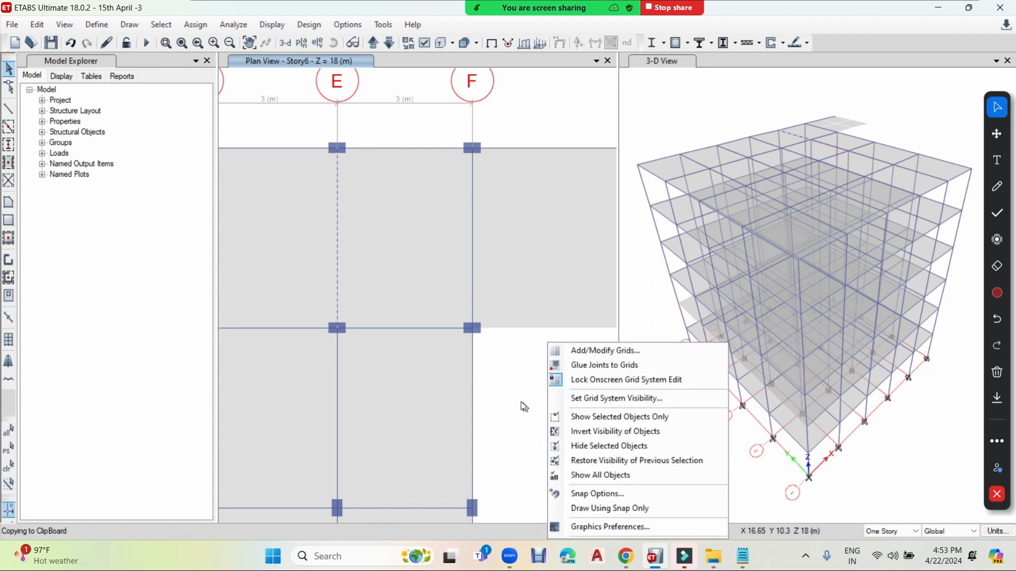
click(523, 405)
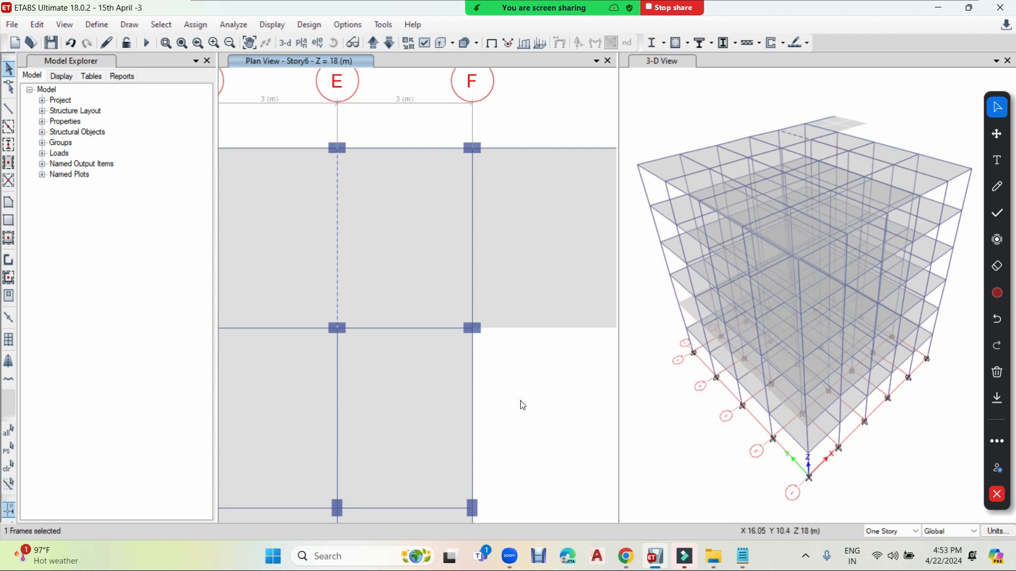
key(ctrl+v)
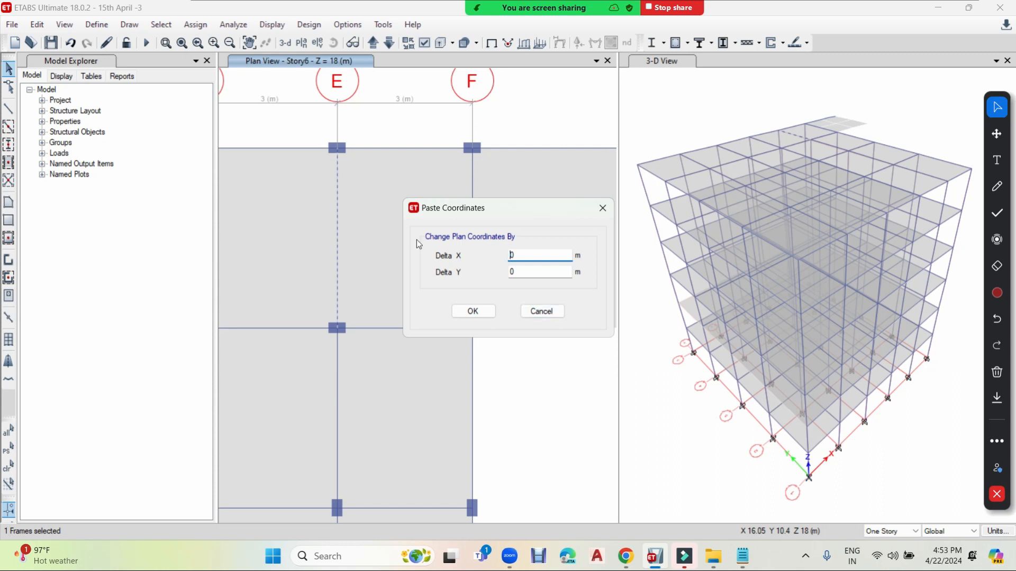
double_click(521, 257)
text(2)
click(474, 312)
click(519, 392)
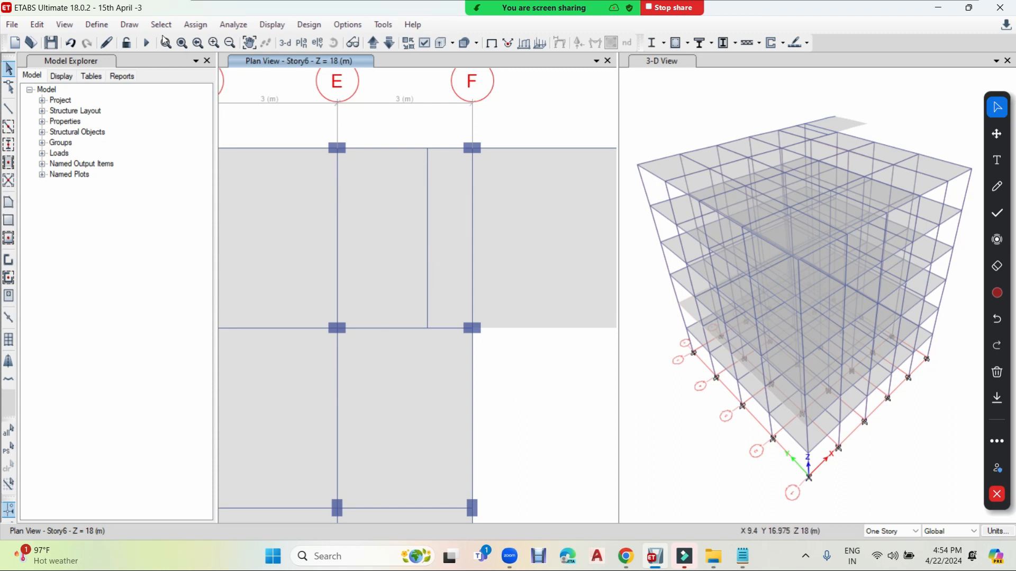
Open the list of drawing commands for floor and wall objects
click(130, 25)
mouse_move(186, 110)
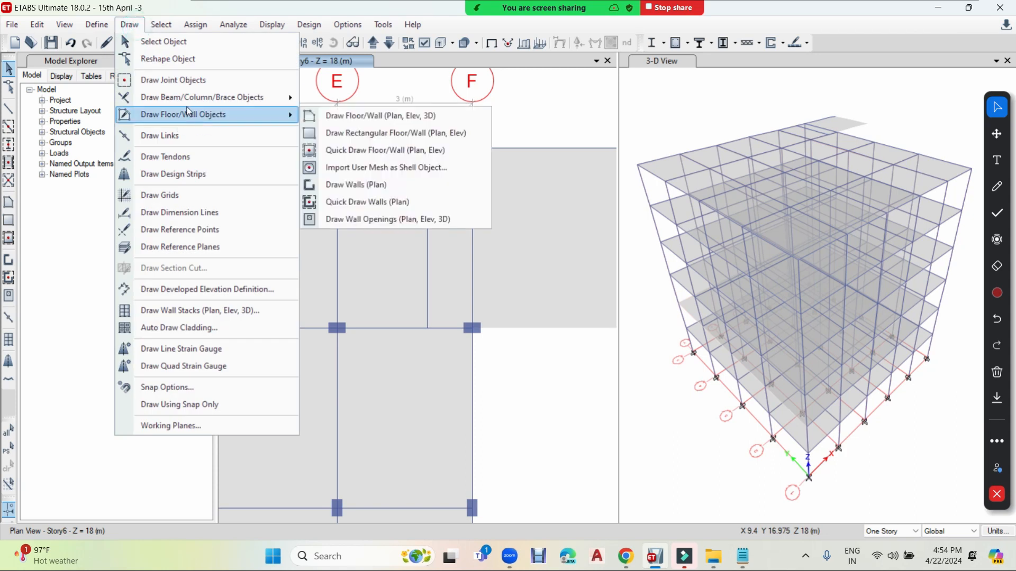